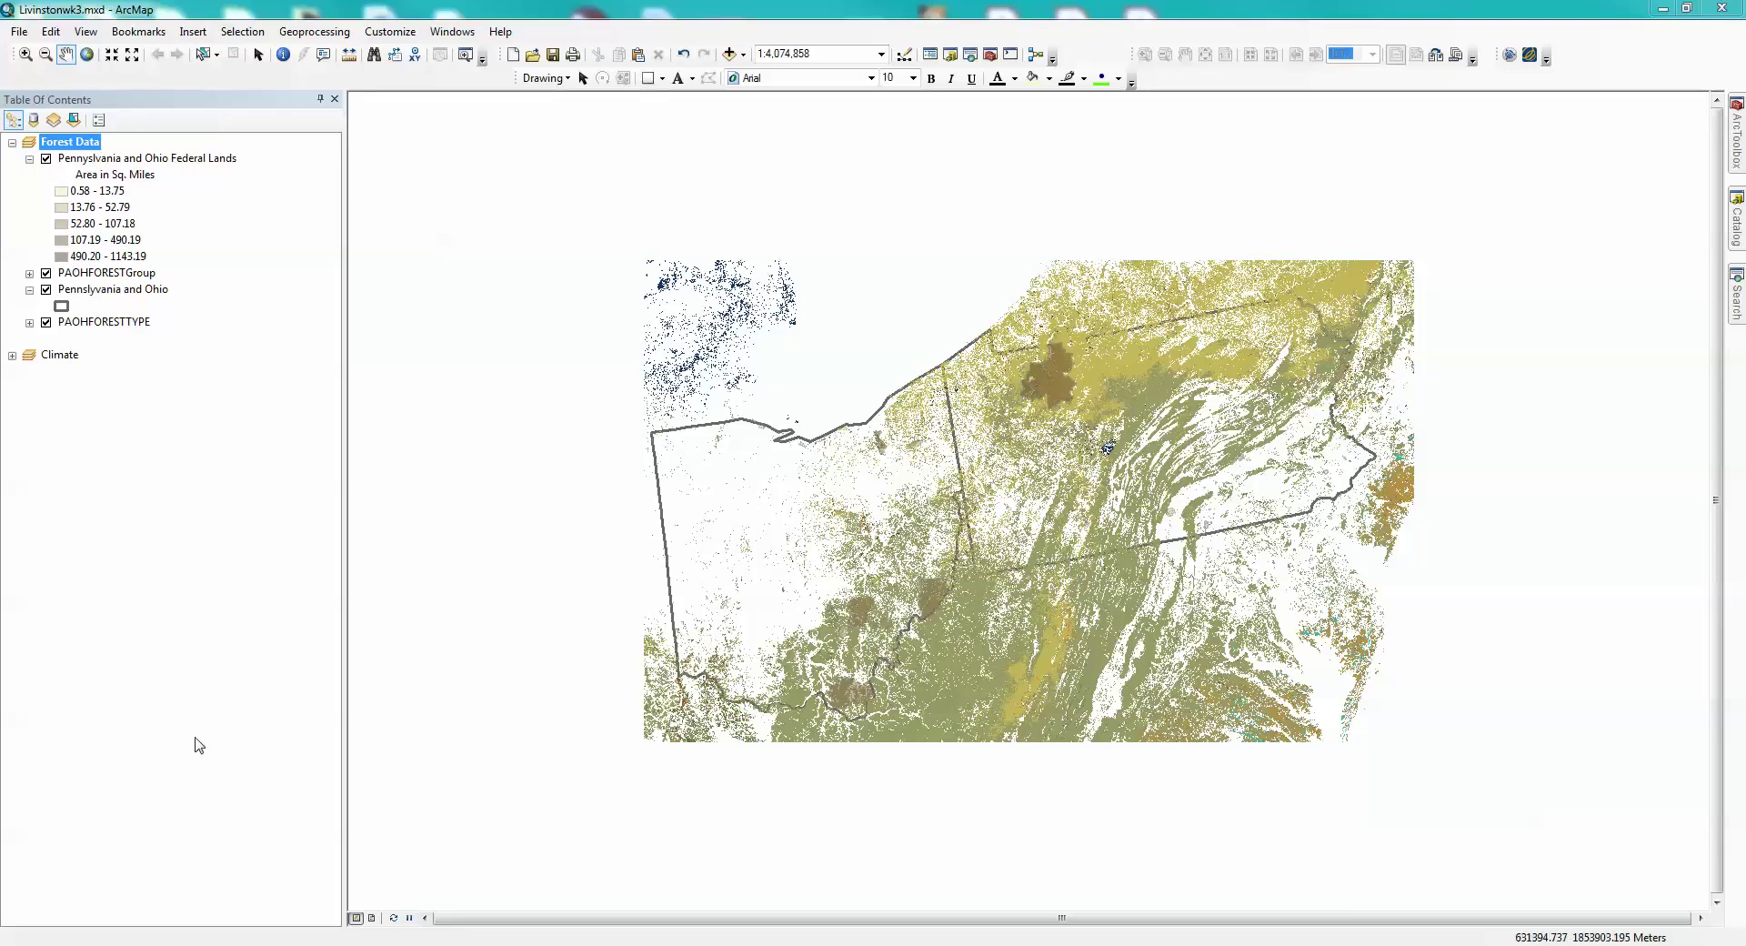
Step: Review the Lab 2 Requirements slide full screen, then return to the map
{"action": "key", "text": "alt+Tab"}
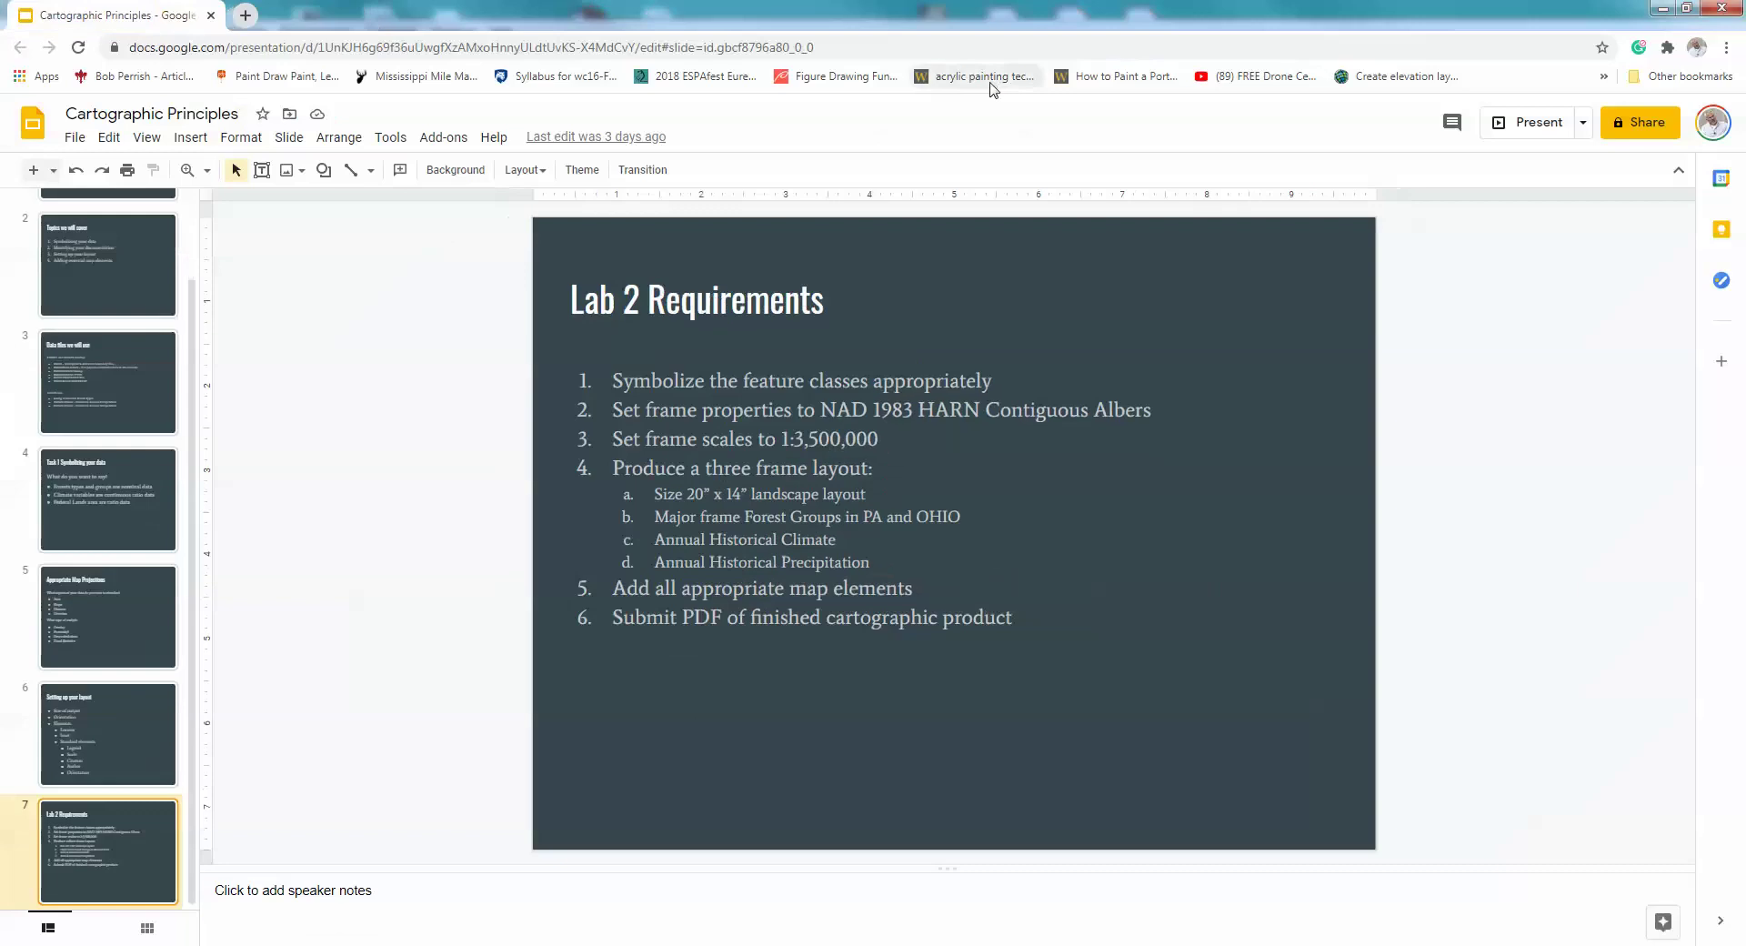
{"action": "key", "text": "F11"}
{"action": "key", "text": "ctrl+F5"}
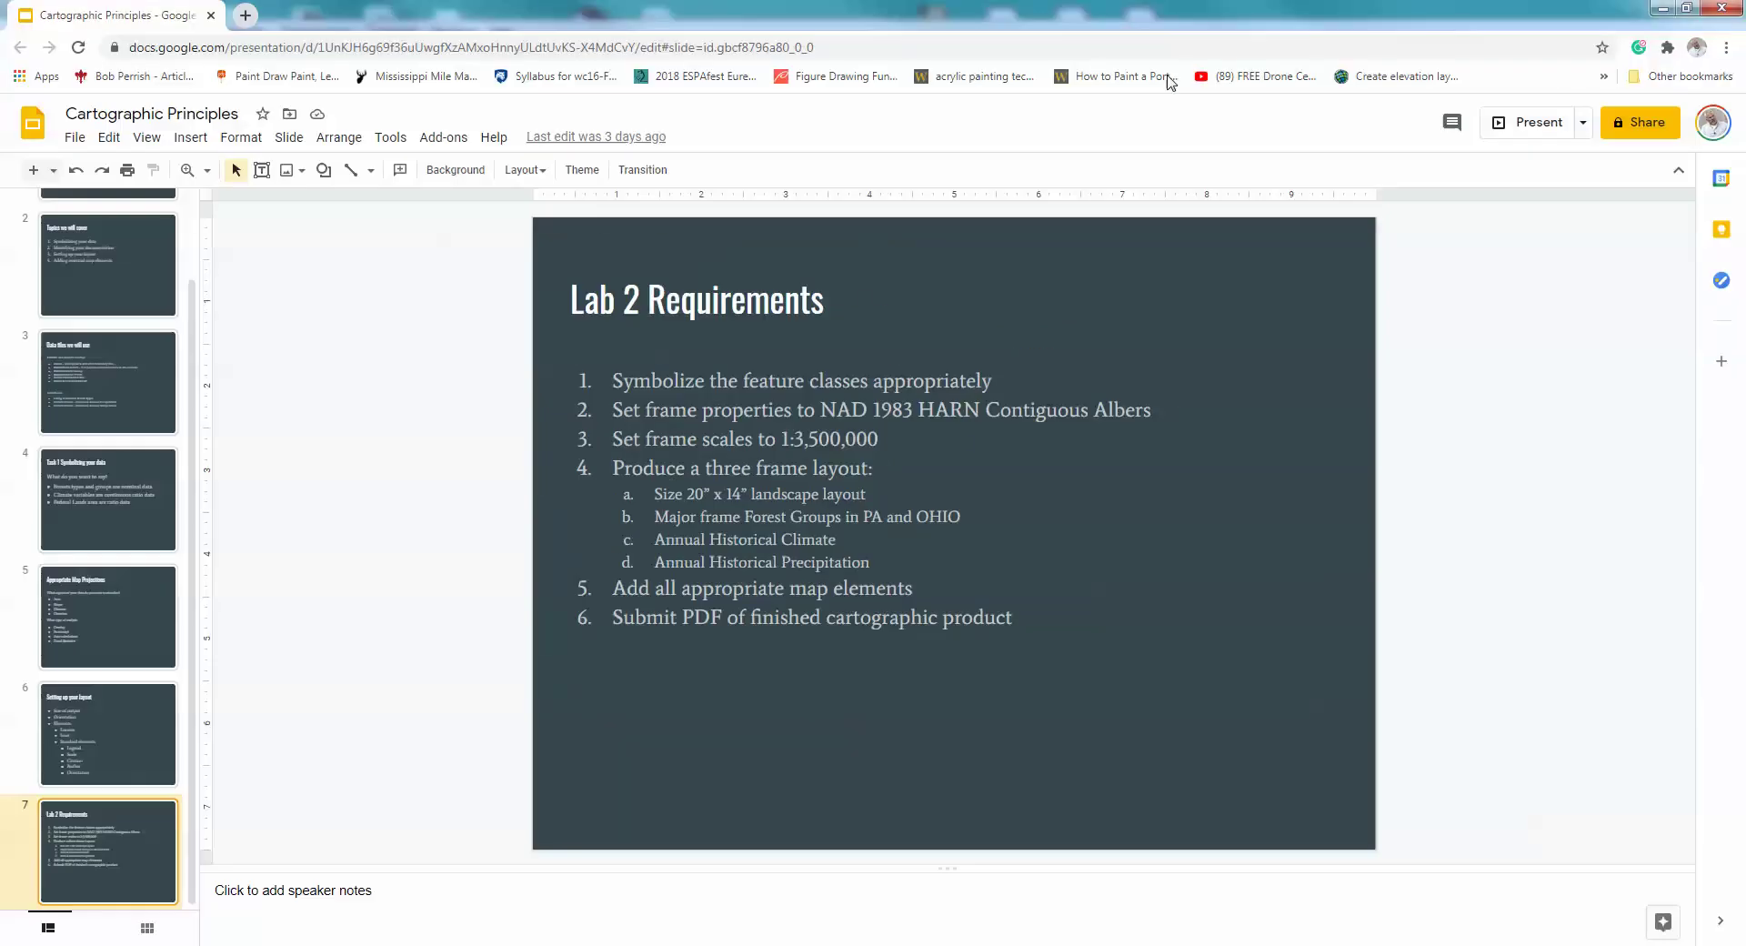
{"action": "left_click", "coordinate": [1662, 7]}
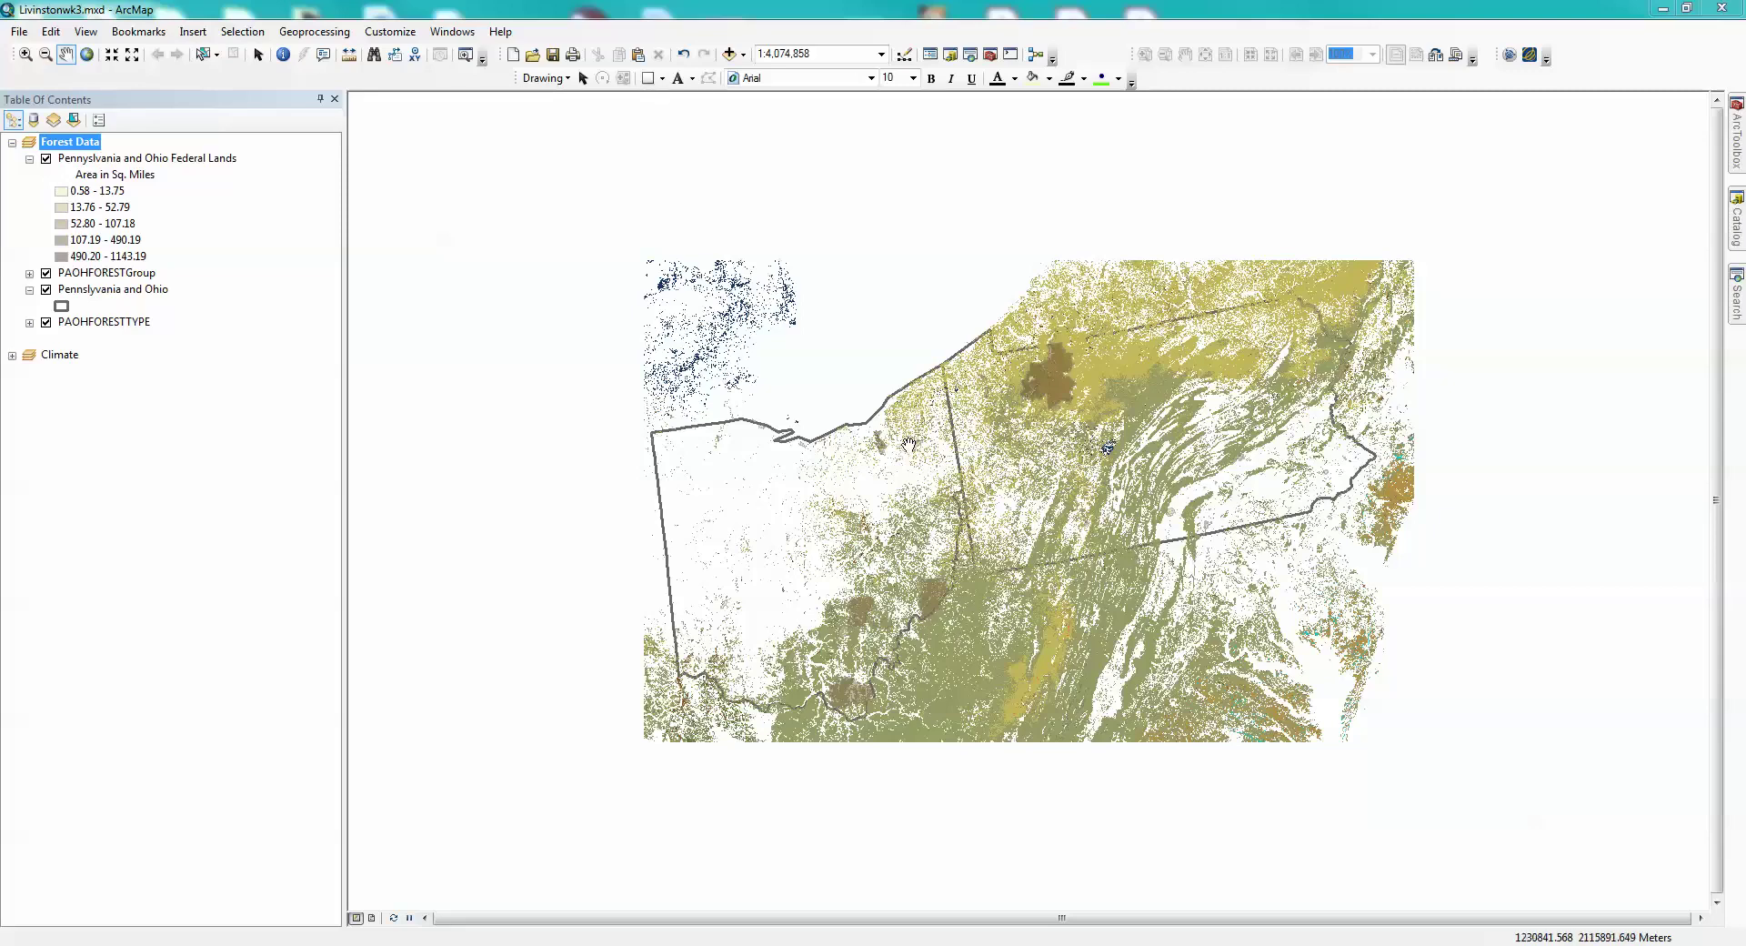
Step: Open the Forest Data frame's coordinate system settings and expand the geographic coordinate systems
{"action": "right_click", "coordinate": [94, 148]}
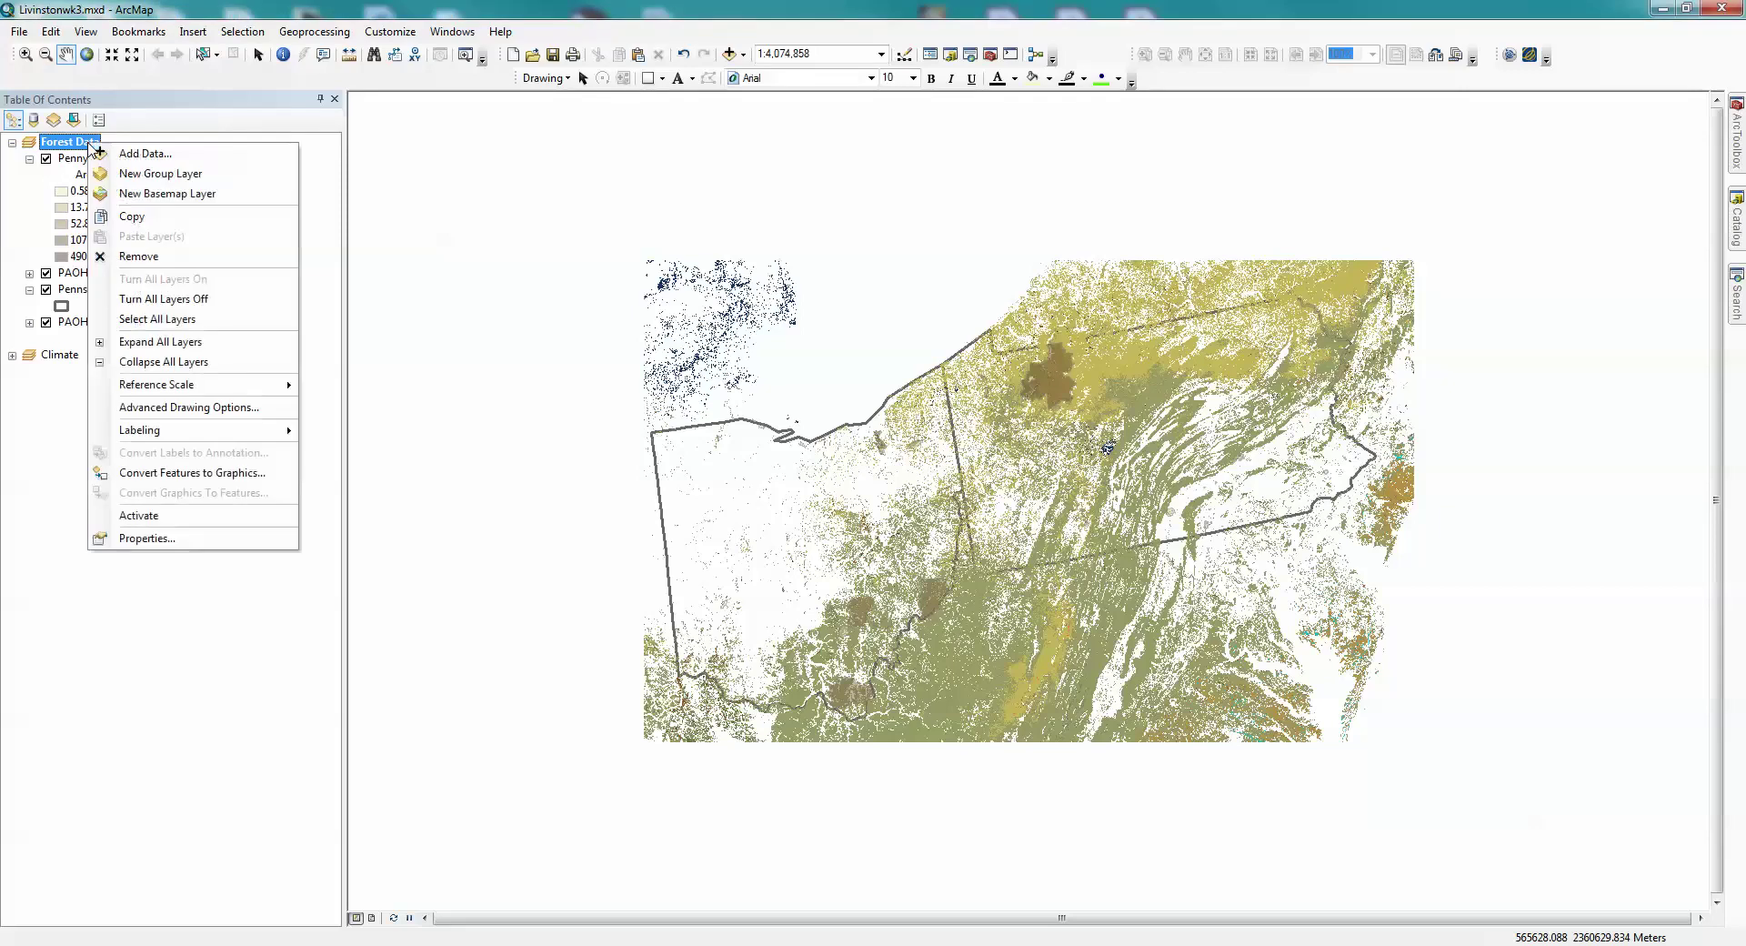
{"action": "left_click", "coordinate": [141, 538]}
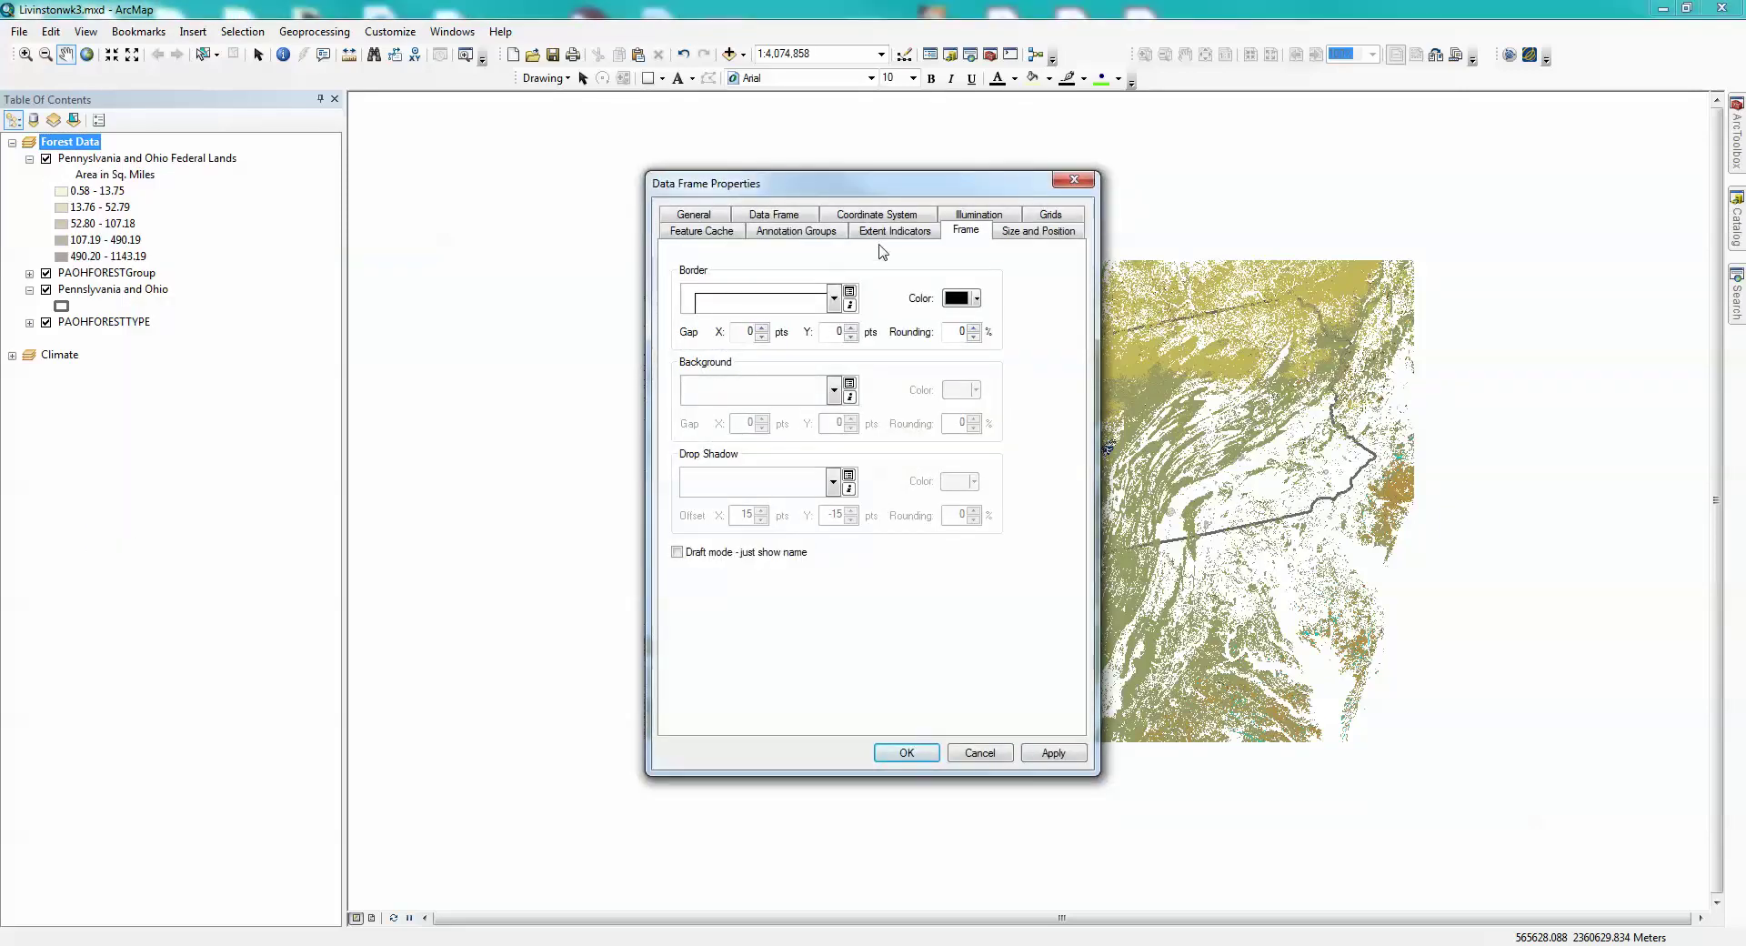
{"action": "left_click", "coordinate": [880, 219]}
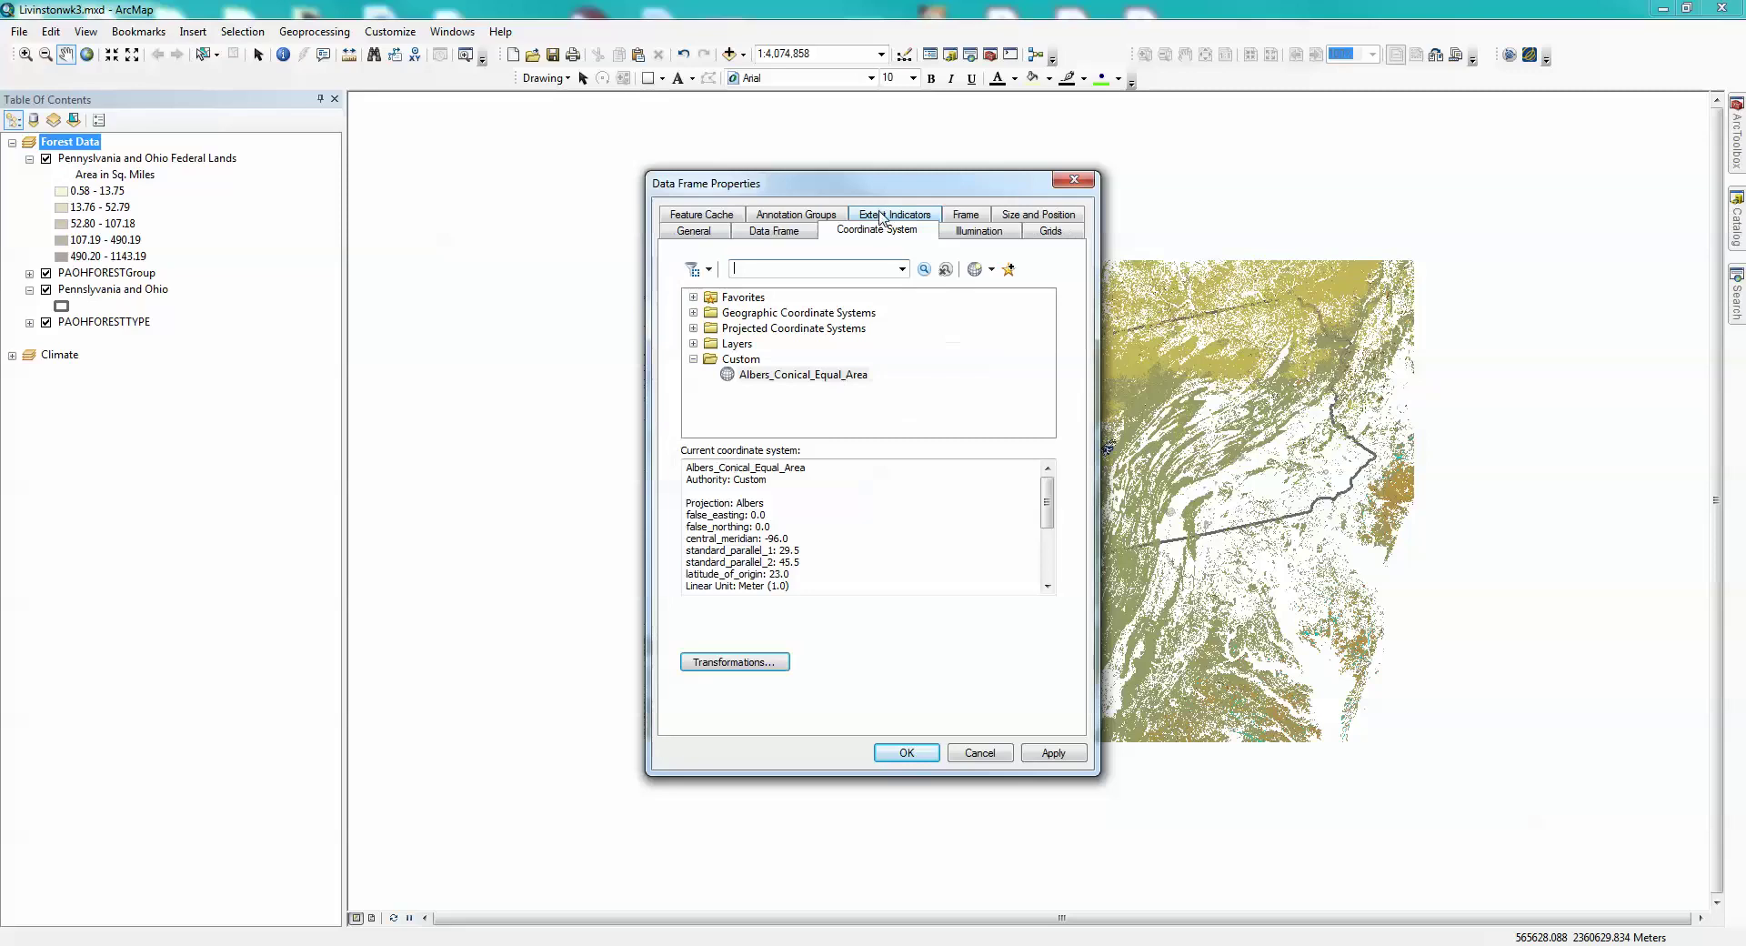
{"action": "left_click", "coordinate": [693, 313]}
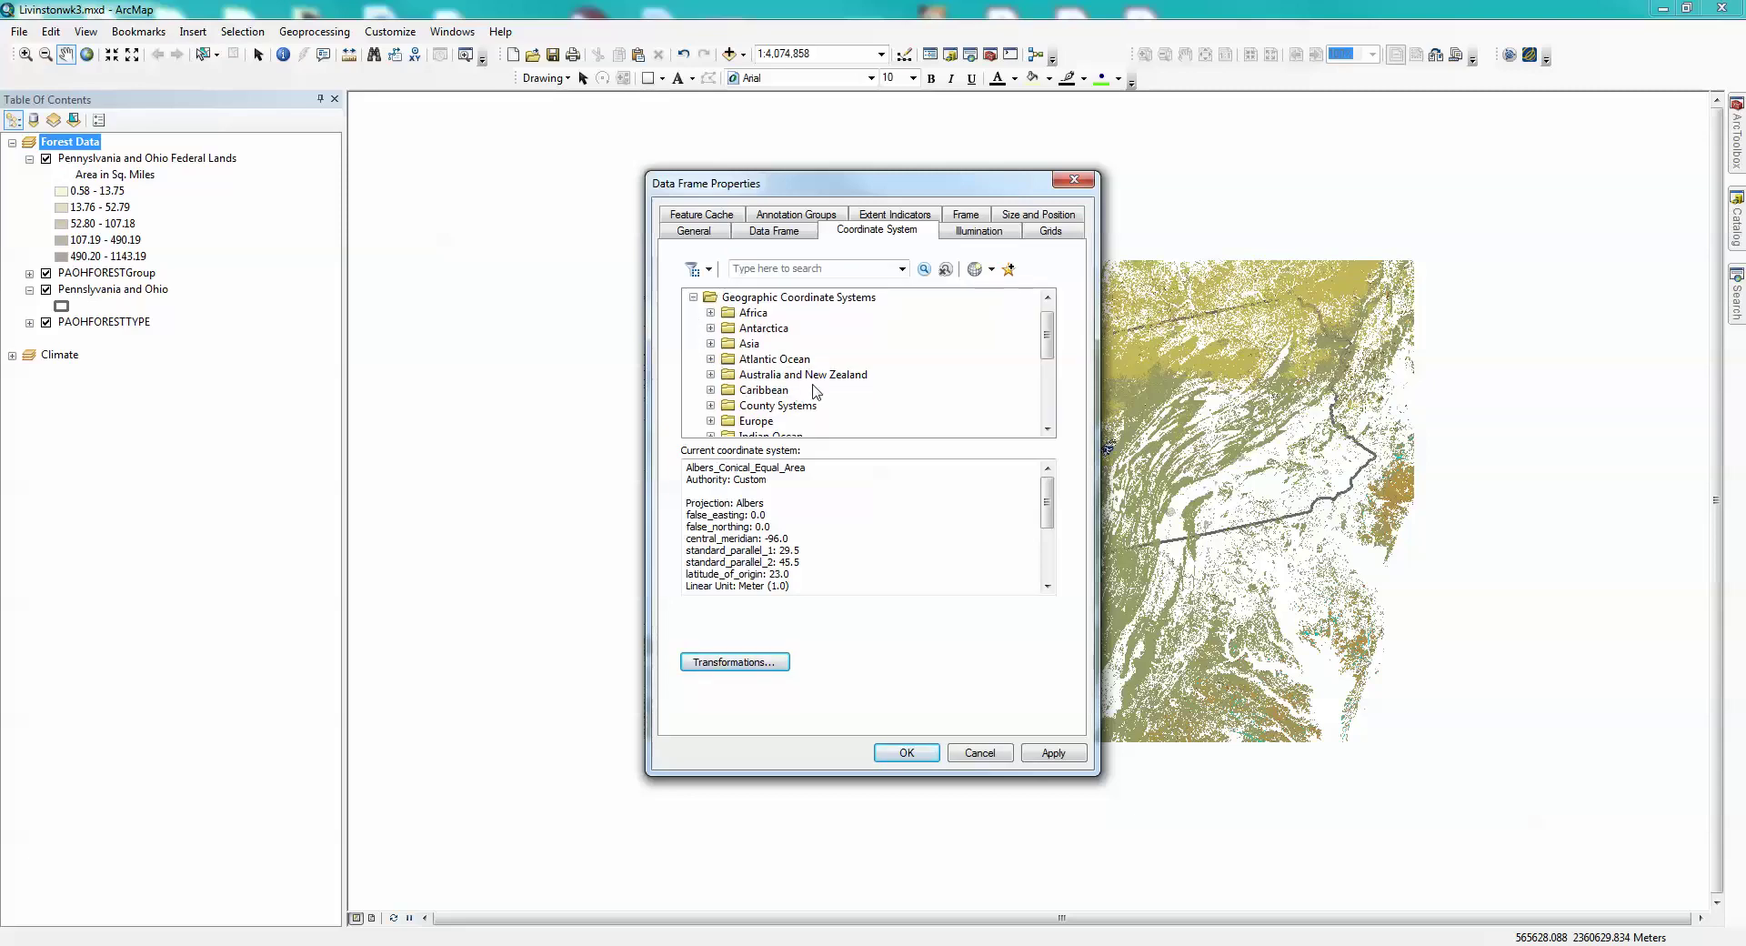
Step: Select NAD 1983 HARN Contiguous USA Albers under Projected > Continental > North America
{"action": "scroll", "coordinate": [810, 391], "scroll_direction": "down", "scroll_amount": 1}
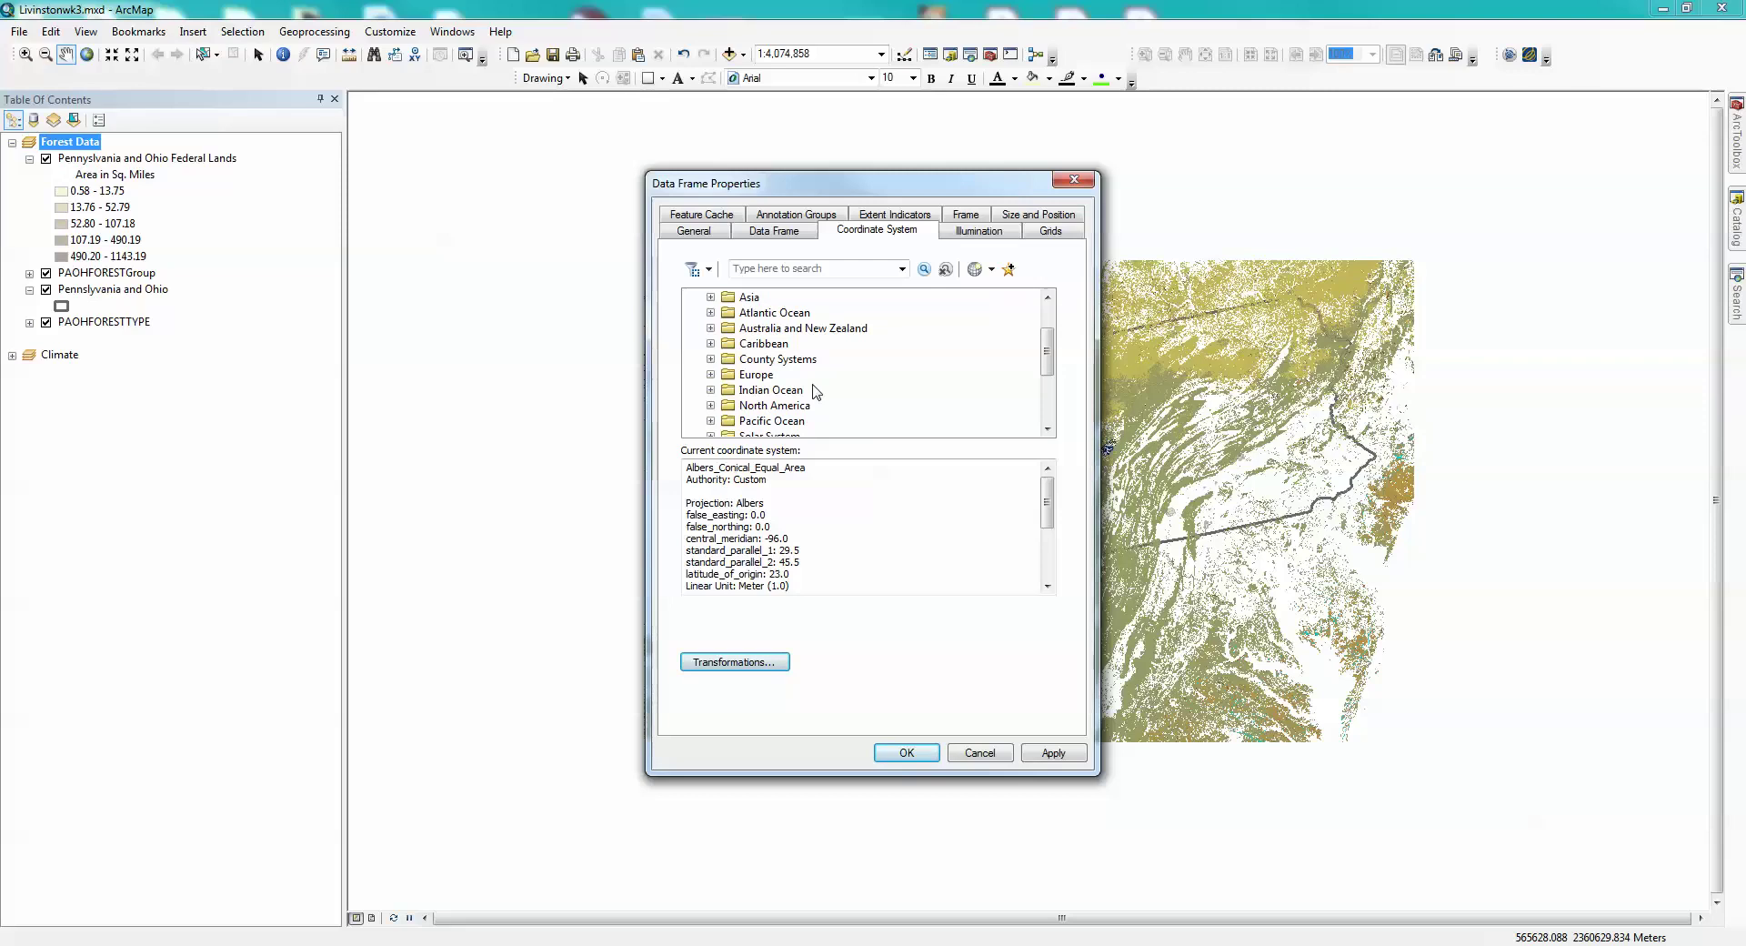
{"action": "left_click", "coordinate": [711, 405]}
{"action": "scroll", "coordinate": [831, 358], "scroll_direction": "up", "scroll_amount": 5}
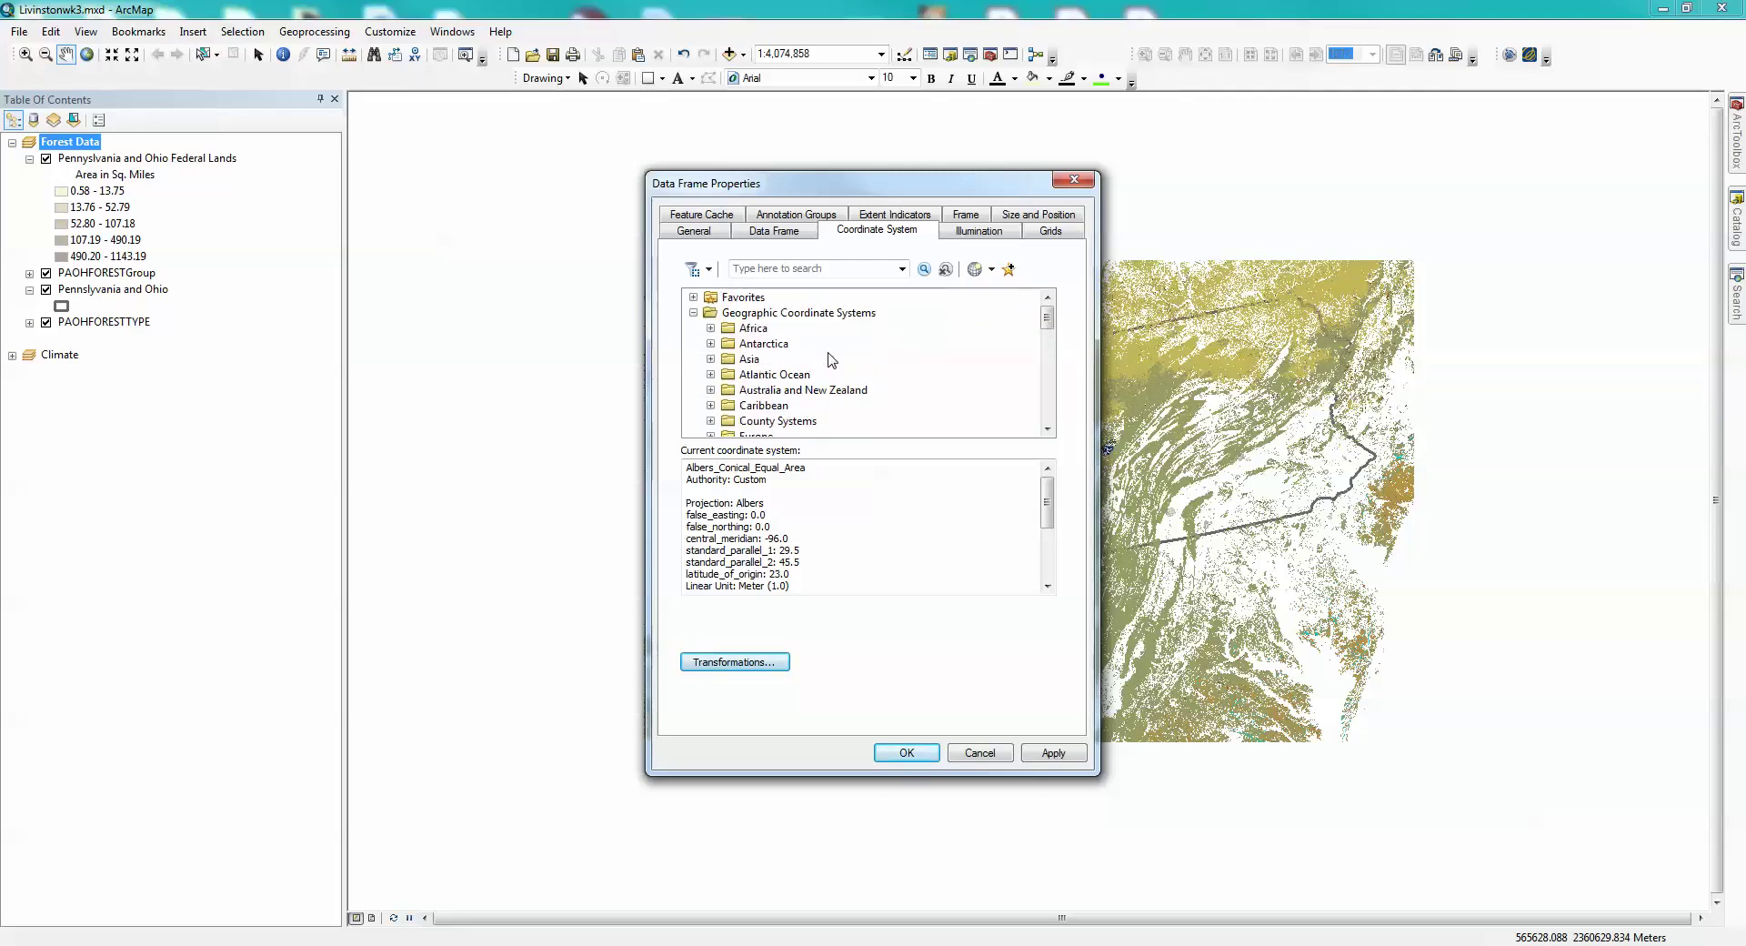
{"action": "left_click", "coordinate": [693, 312]}
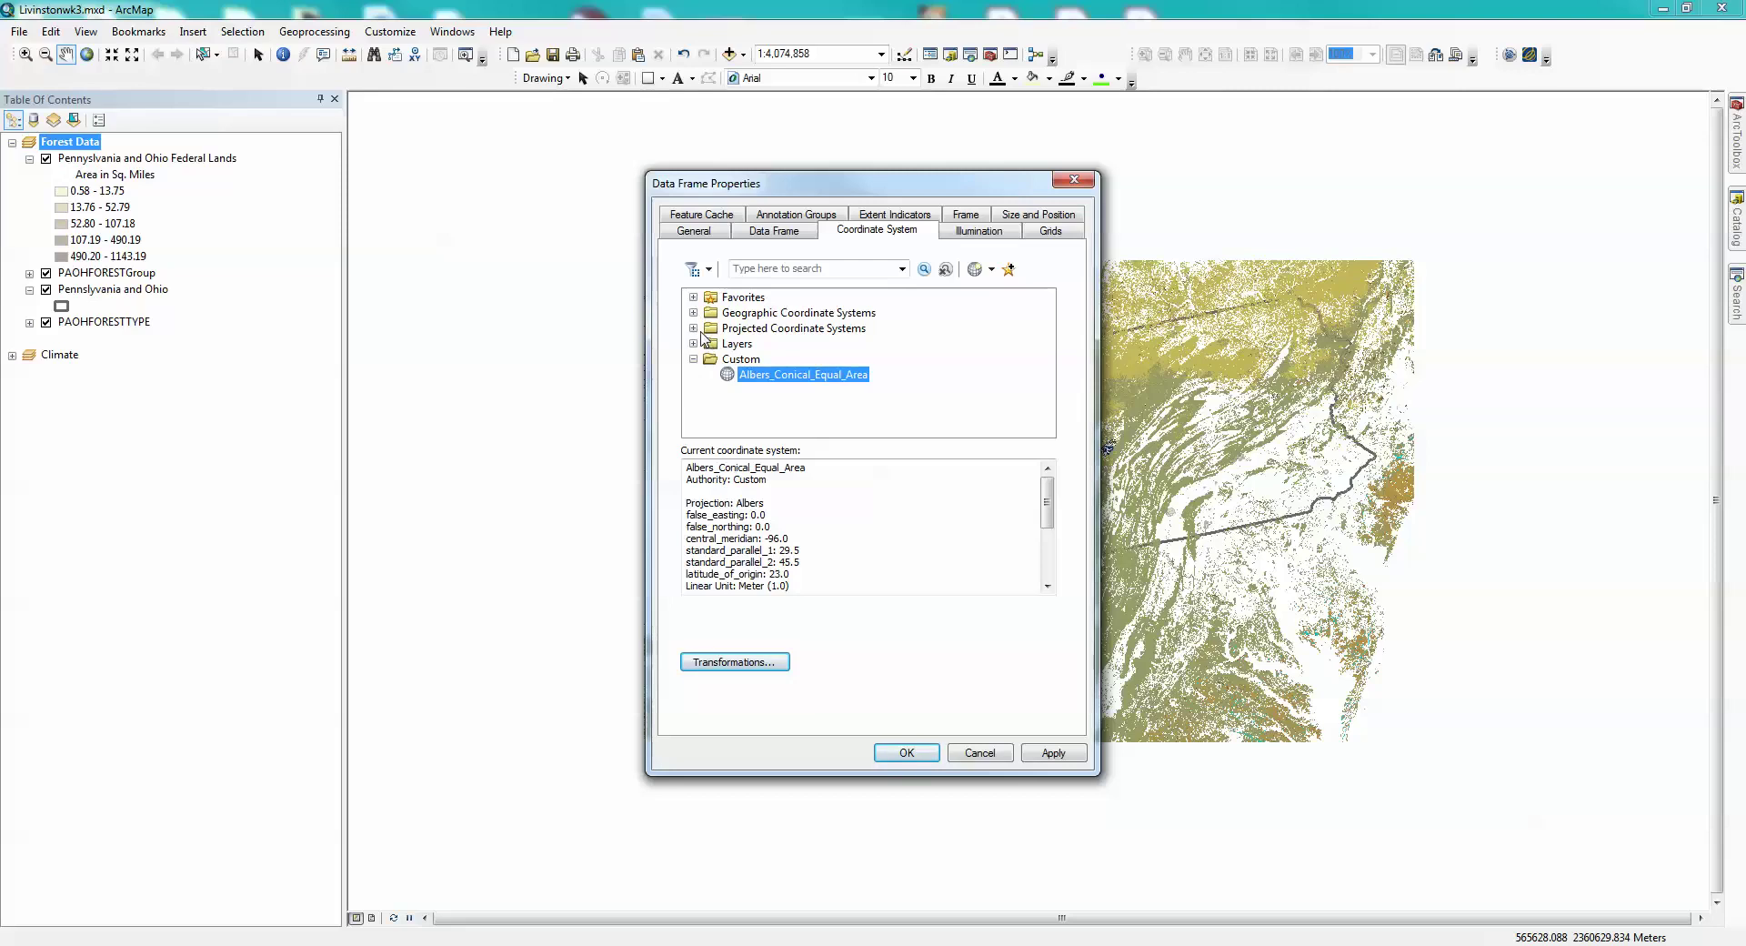
{"action": "left_click", "coordinate": [694, 329]}
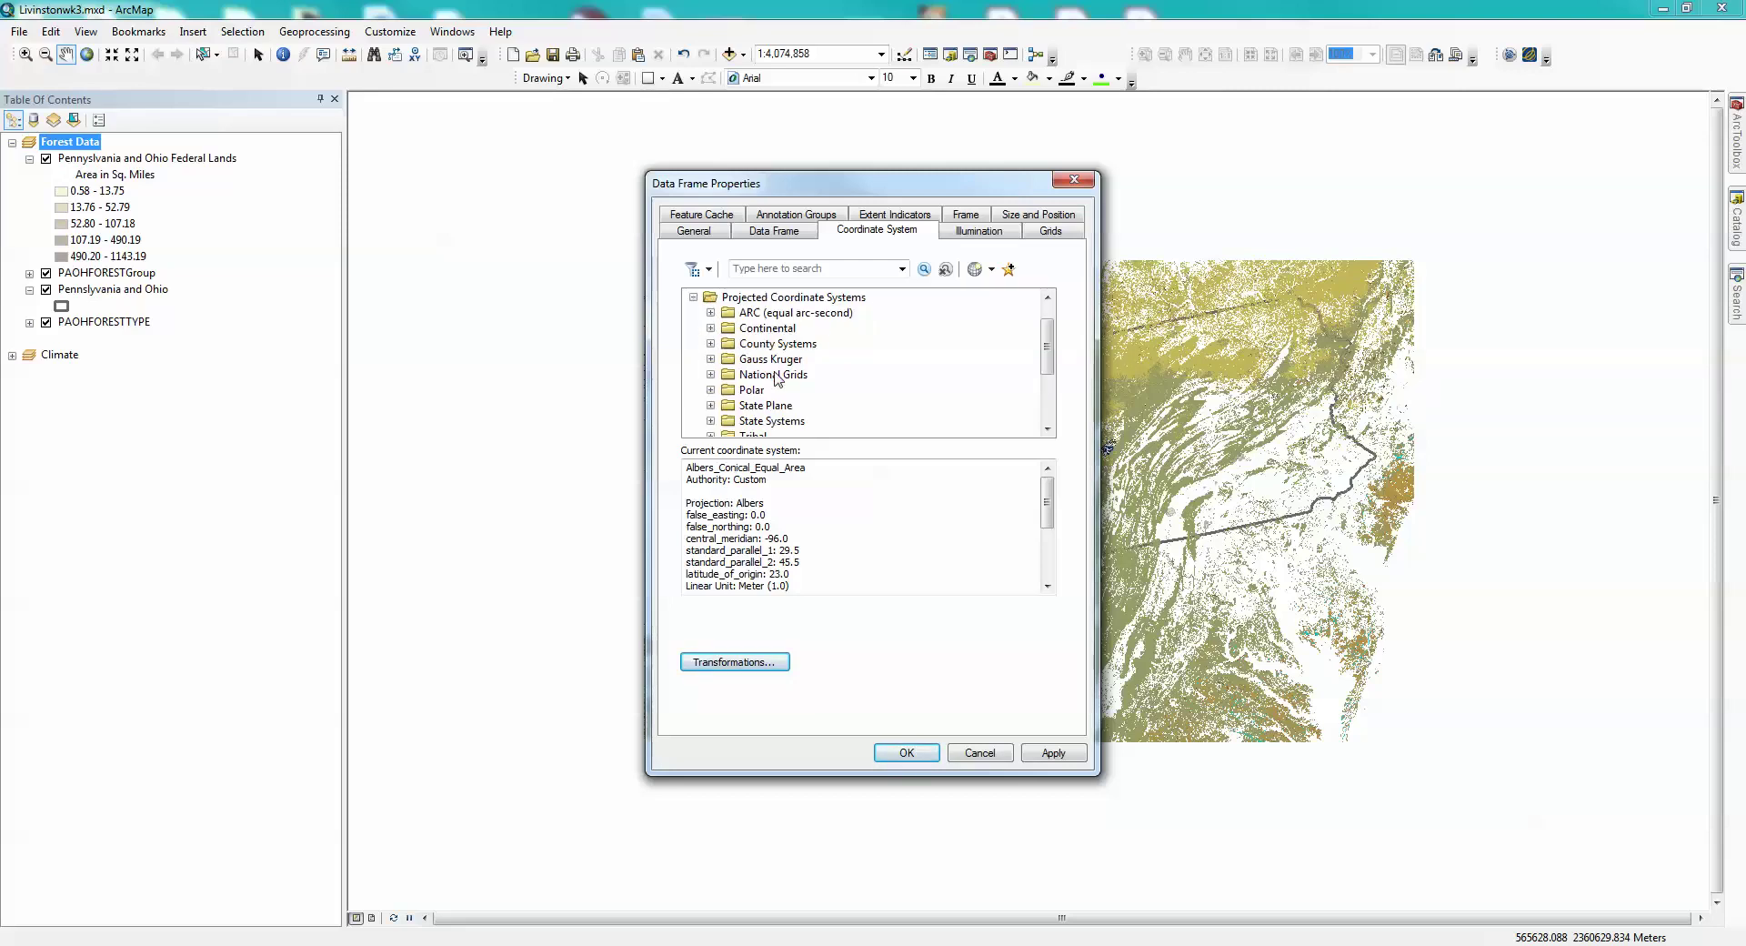
{"action": "left_click", "coordinate": [710, 327]}
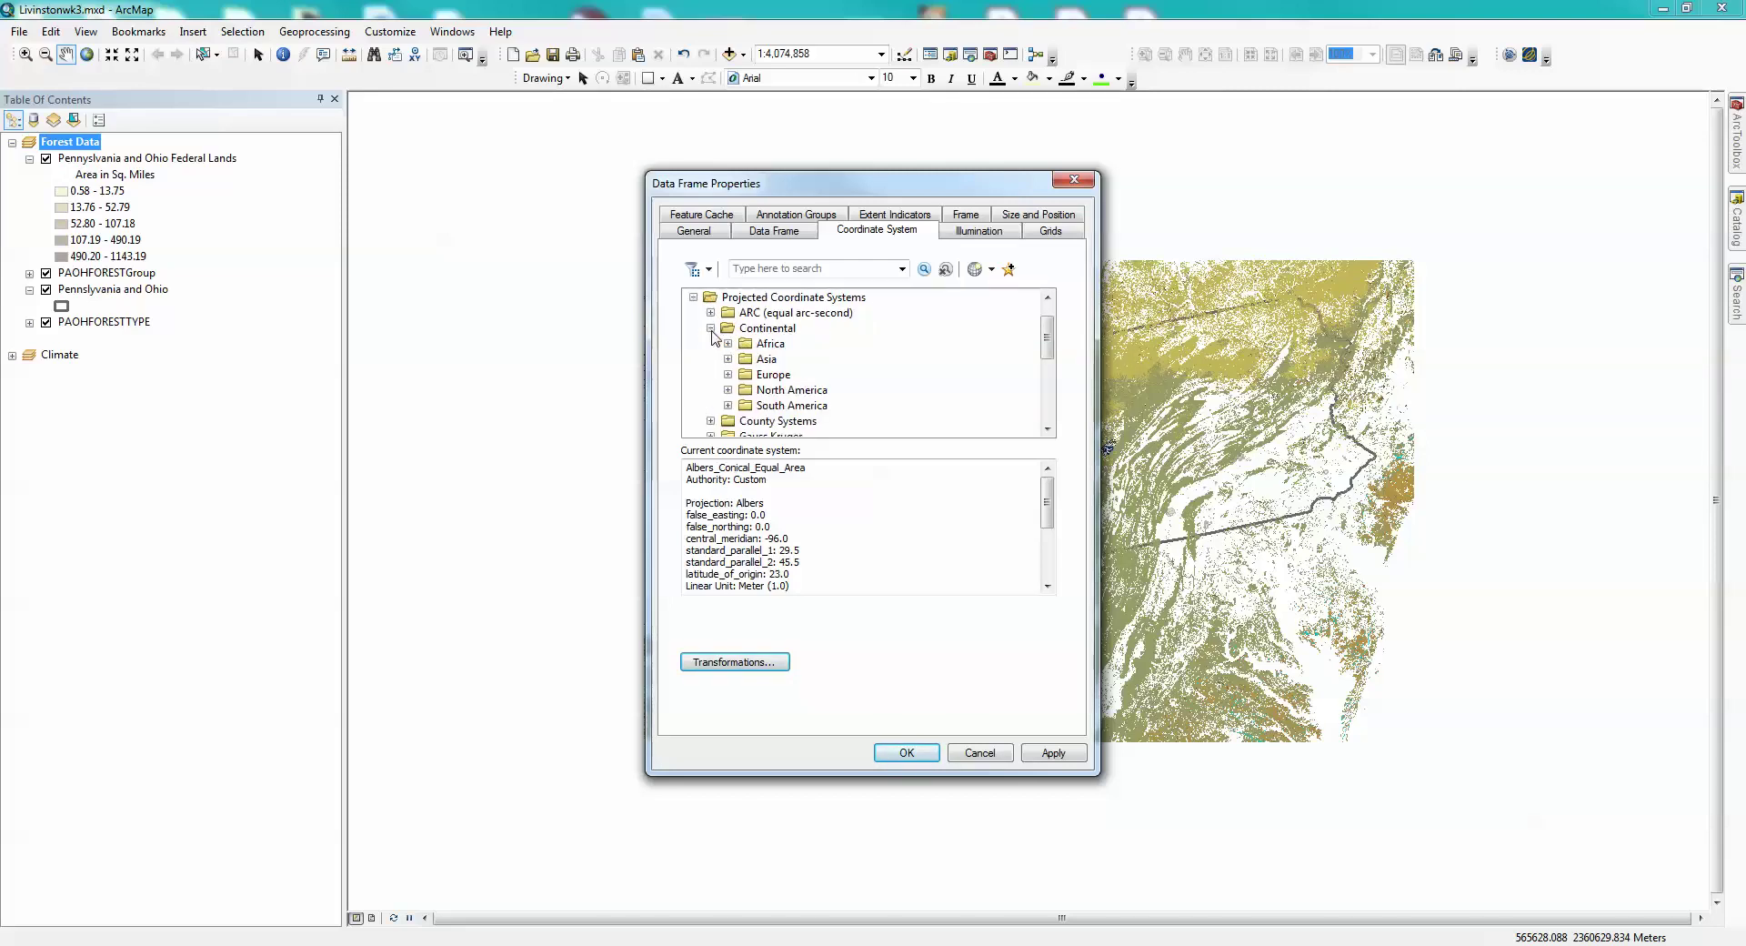
{"action": "left_click", "coordinate": [728, 389]}
{"action": "scroll", "coordinate": [978, 396], "scroll_direction": "down", "scroll_amount": 2}
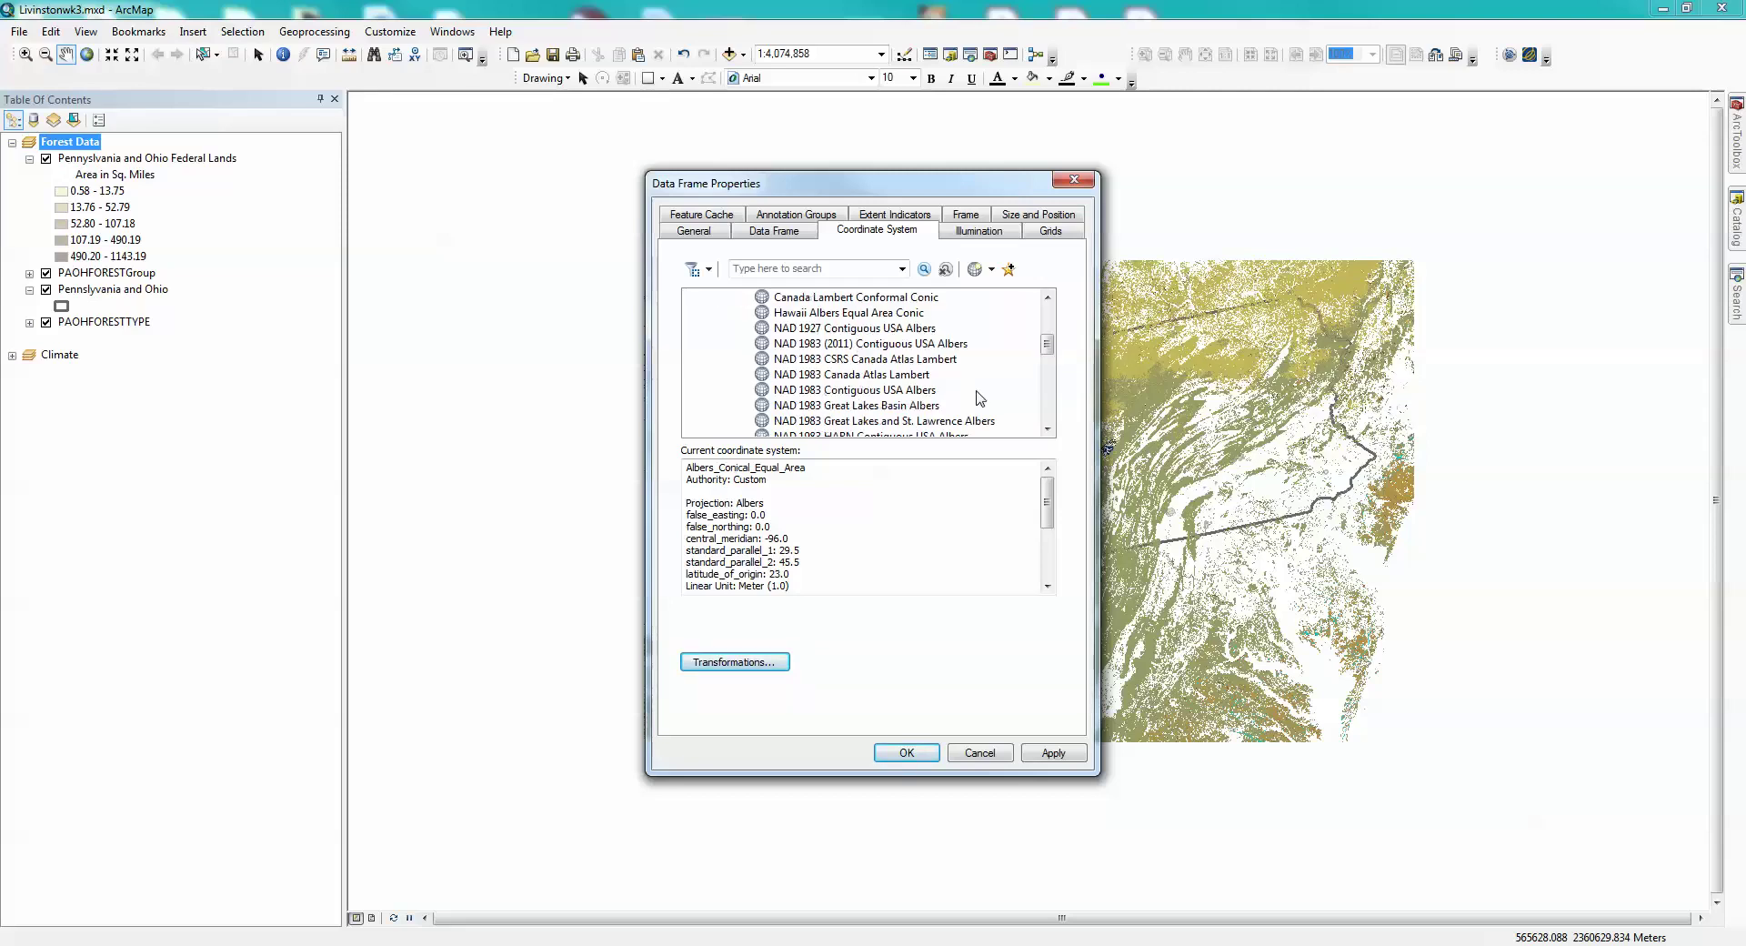
{"action": "scroll", "coordinate": [966, 395], "scroll_direction": "down", "scroll_amount": 3}
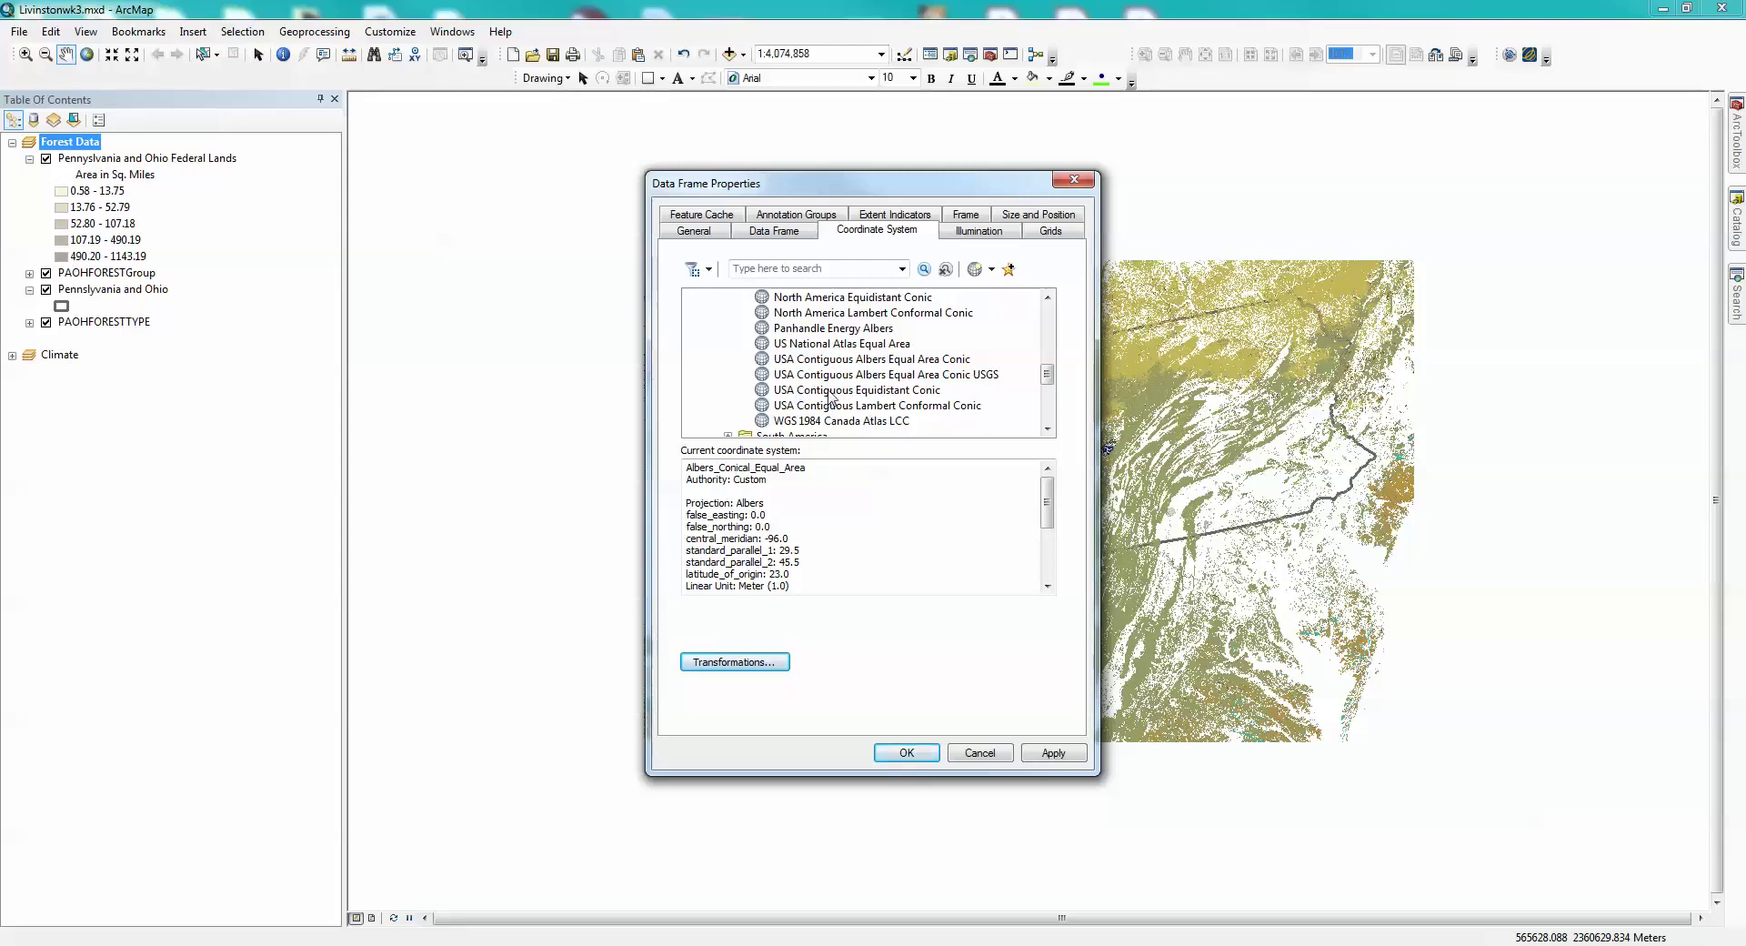
{"action": "scroll", "coordinate": [935, 404], "scroll_direction": "up", "scroll_amount": 1}
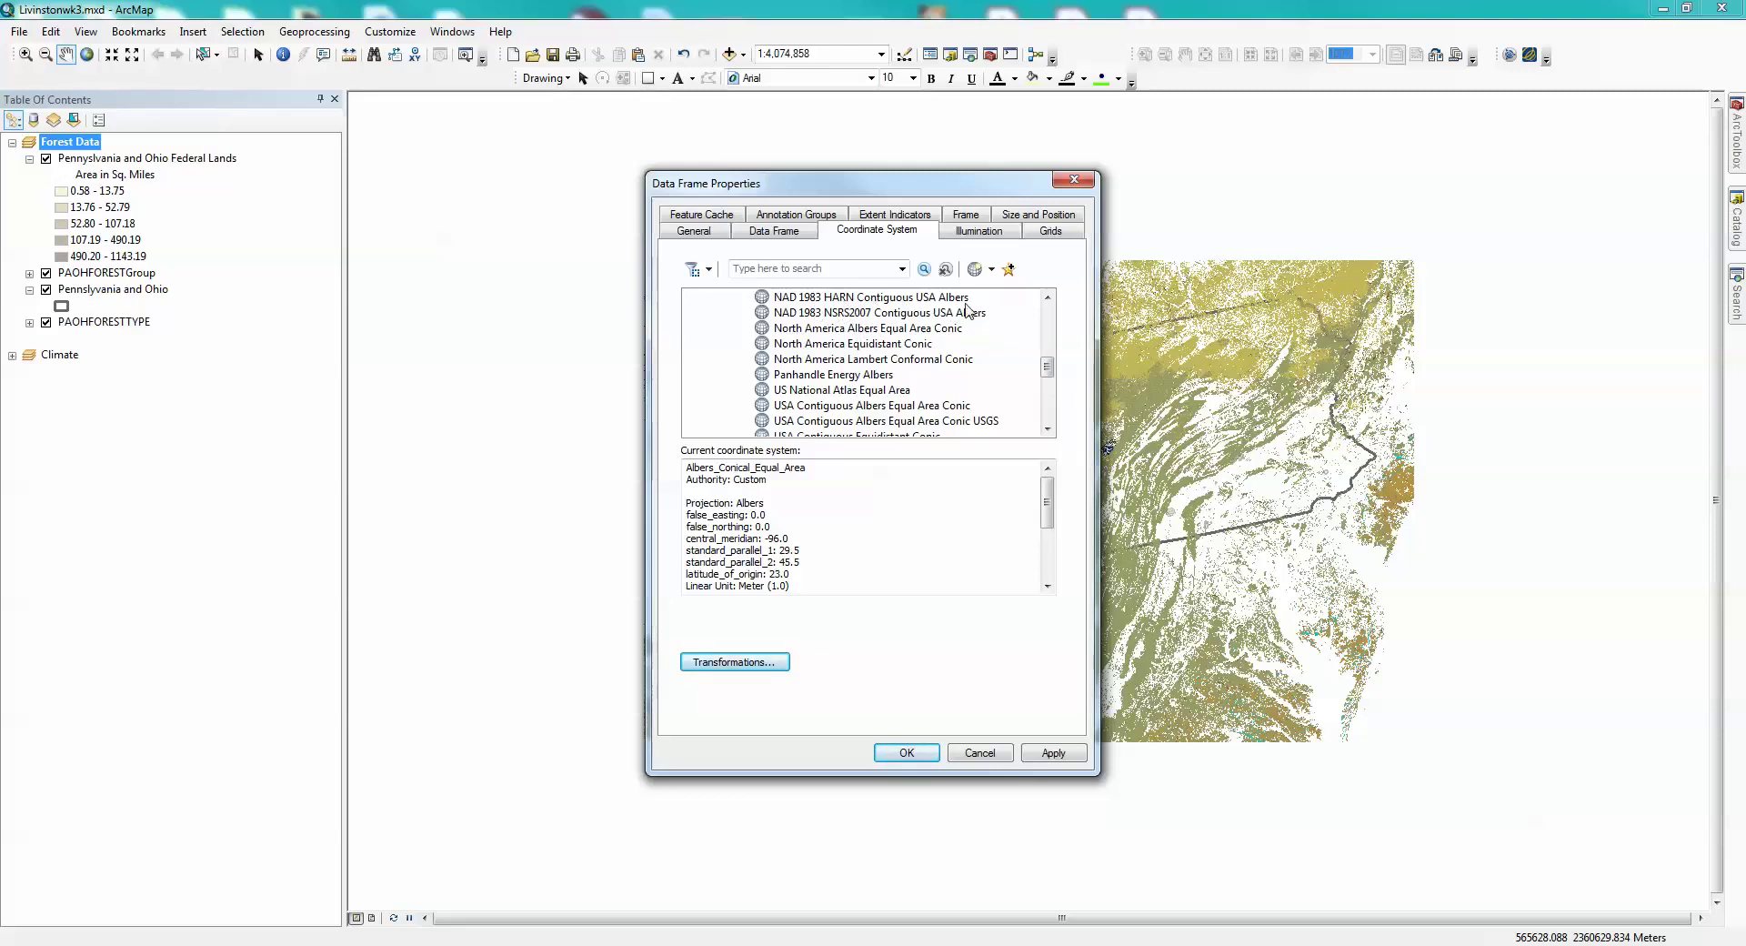
{"action": "left_click", "coordinate": [860, 302]}
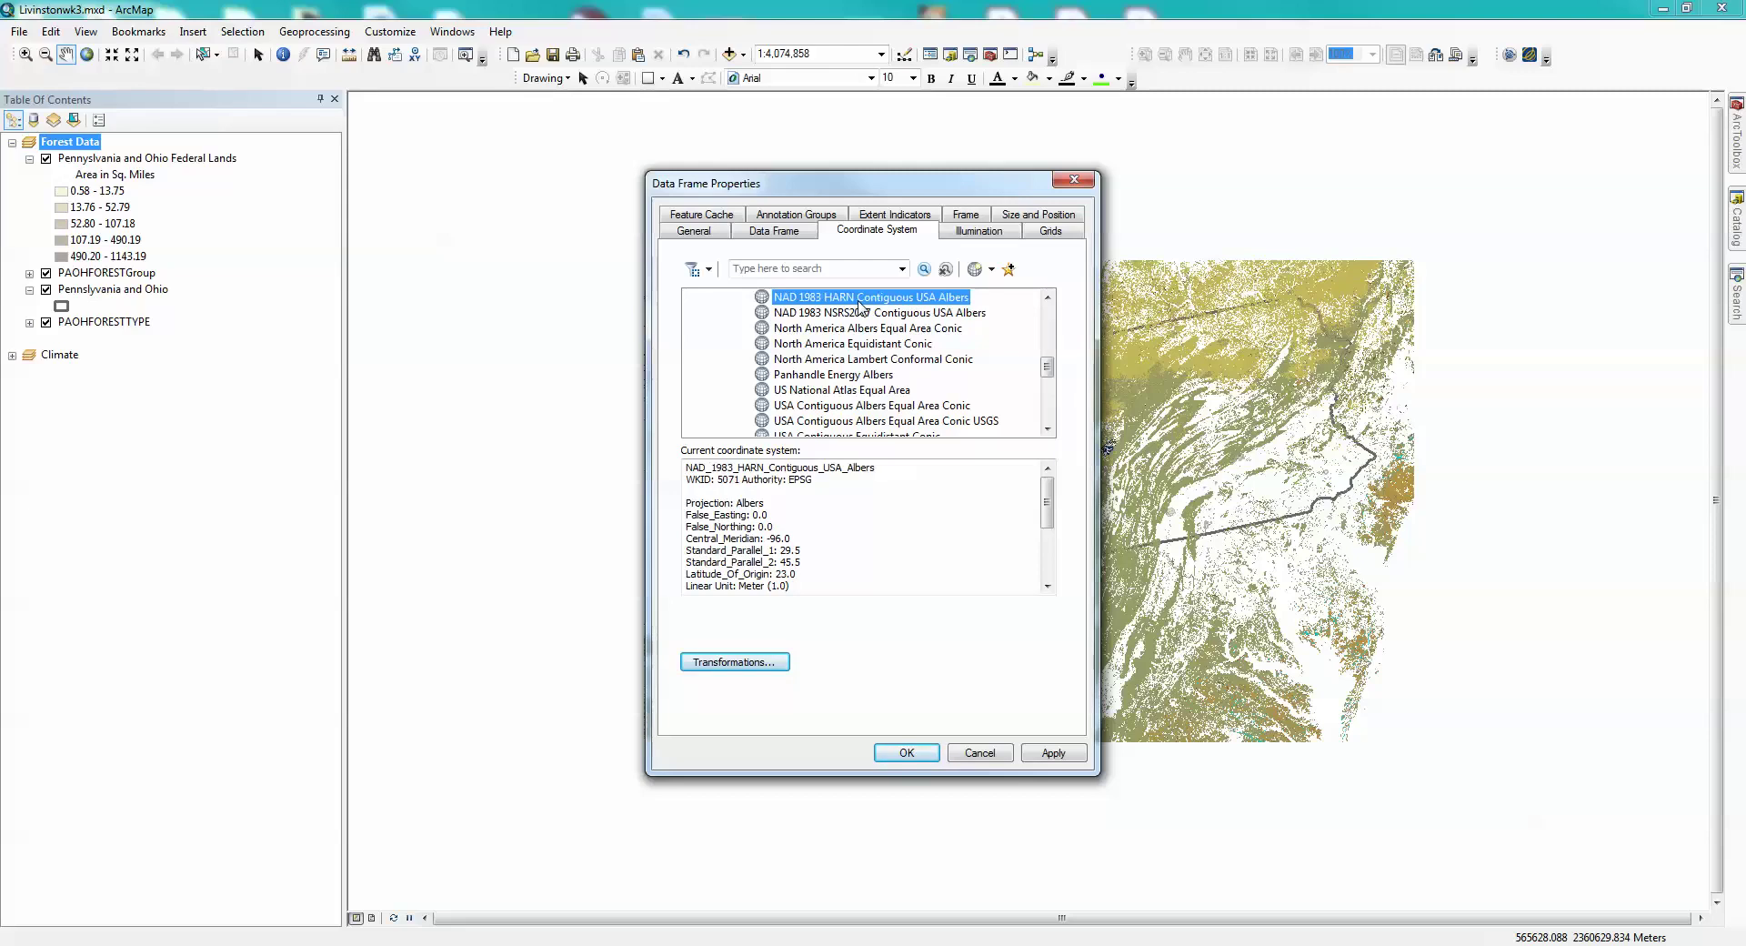
Step: Apply the HARN Contiguous USA Albers system, accept the warning, and move the dialog aside
{"action": "left_click", "coordinate": [1053, 755]}
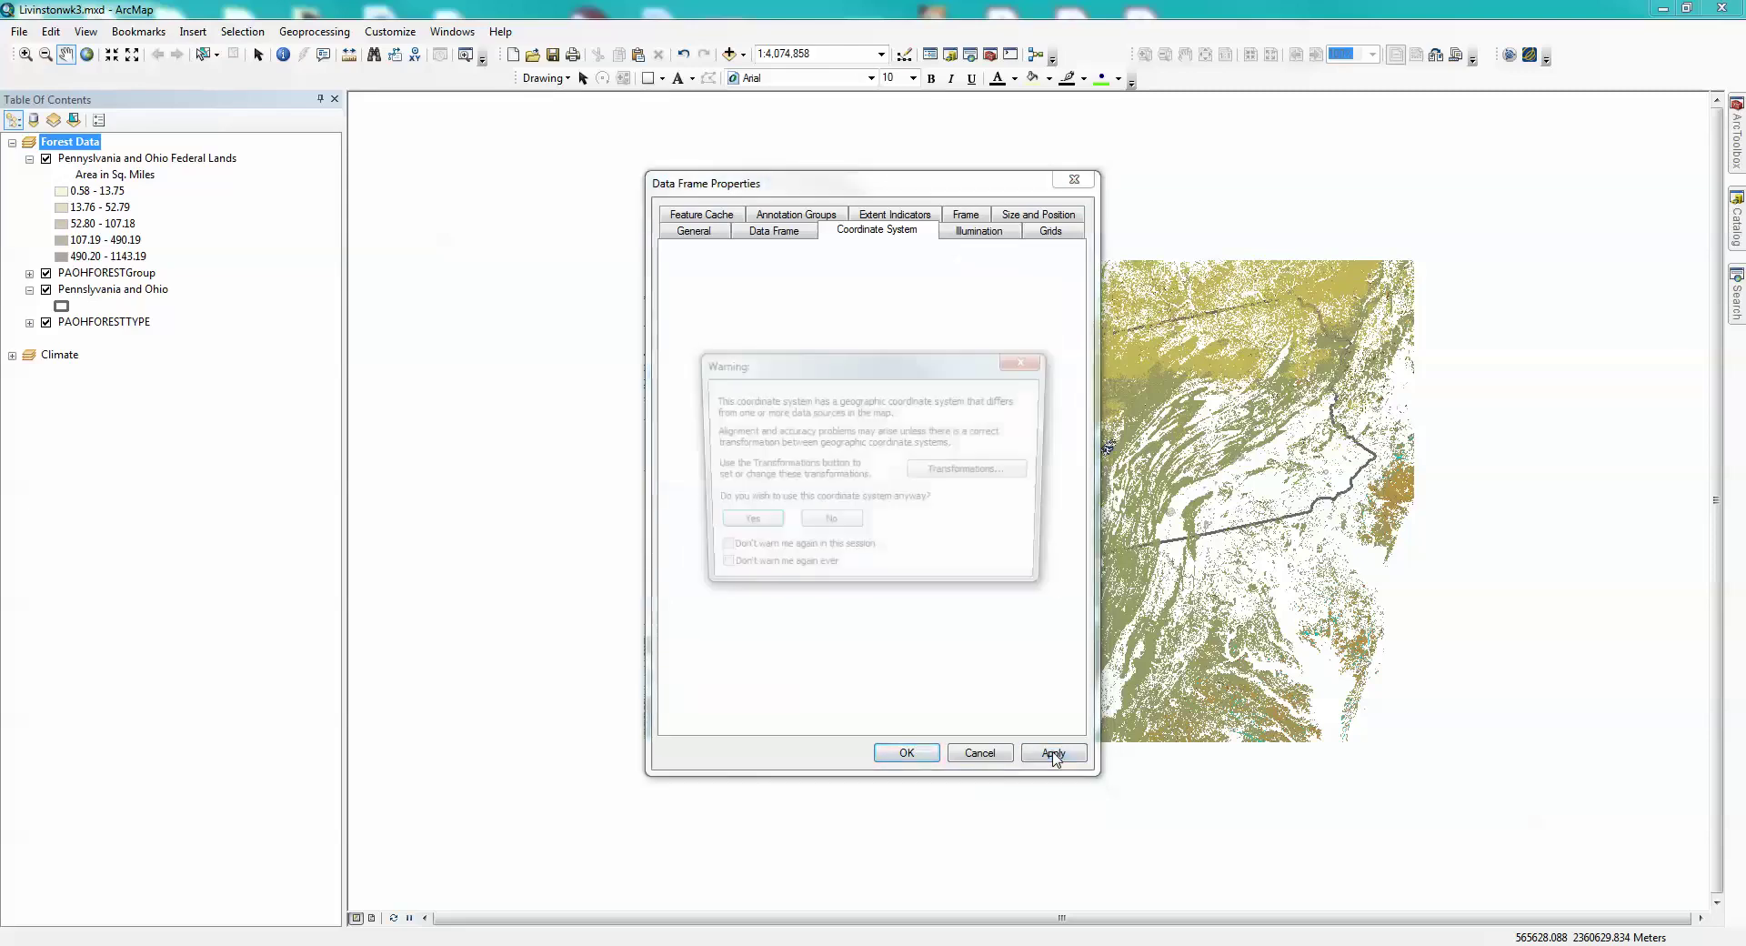
{"action": "left_click", "coordinate": [744, 525]}
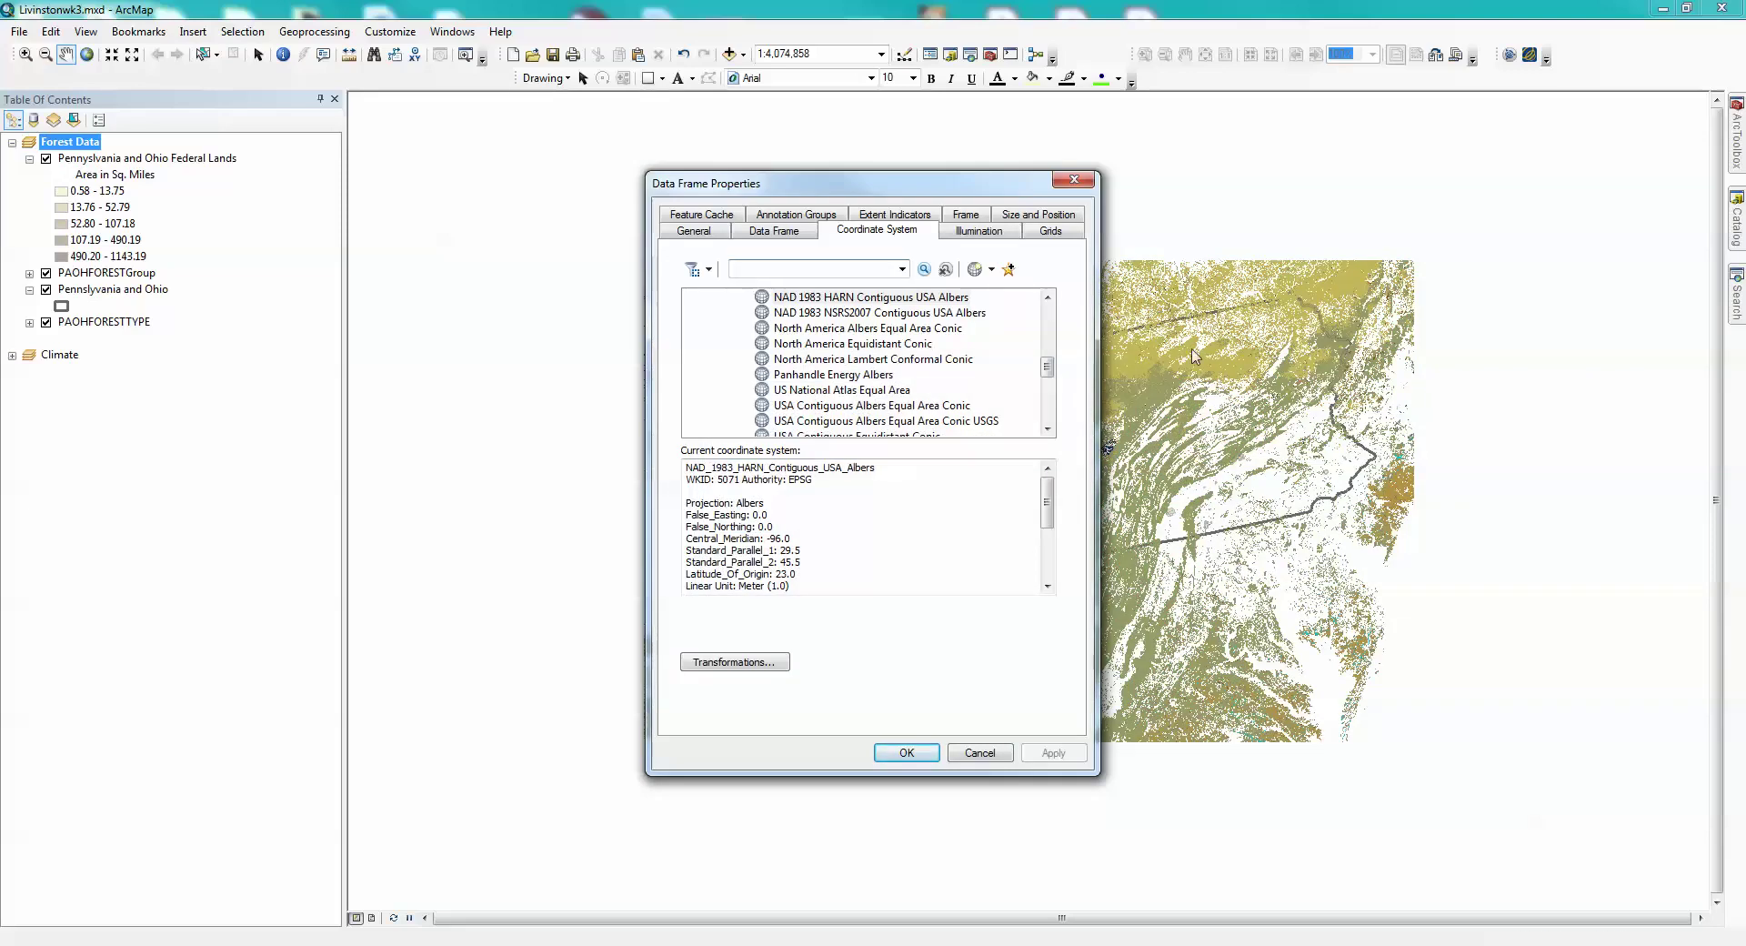
{"action": "left_click_drag", "start_coordinate": [964, 187], "coordinate": [648, 244]}
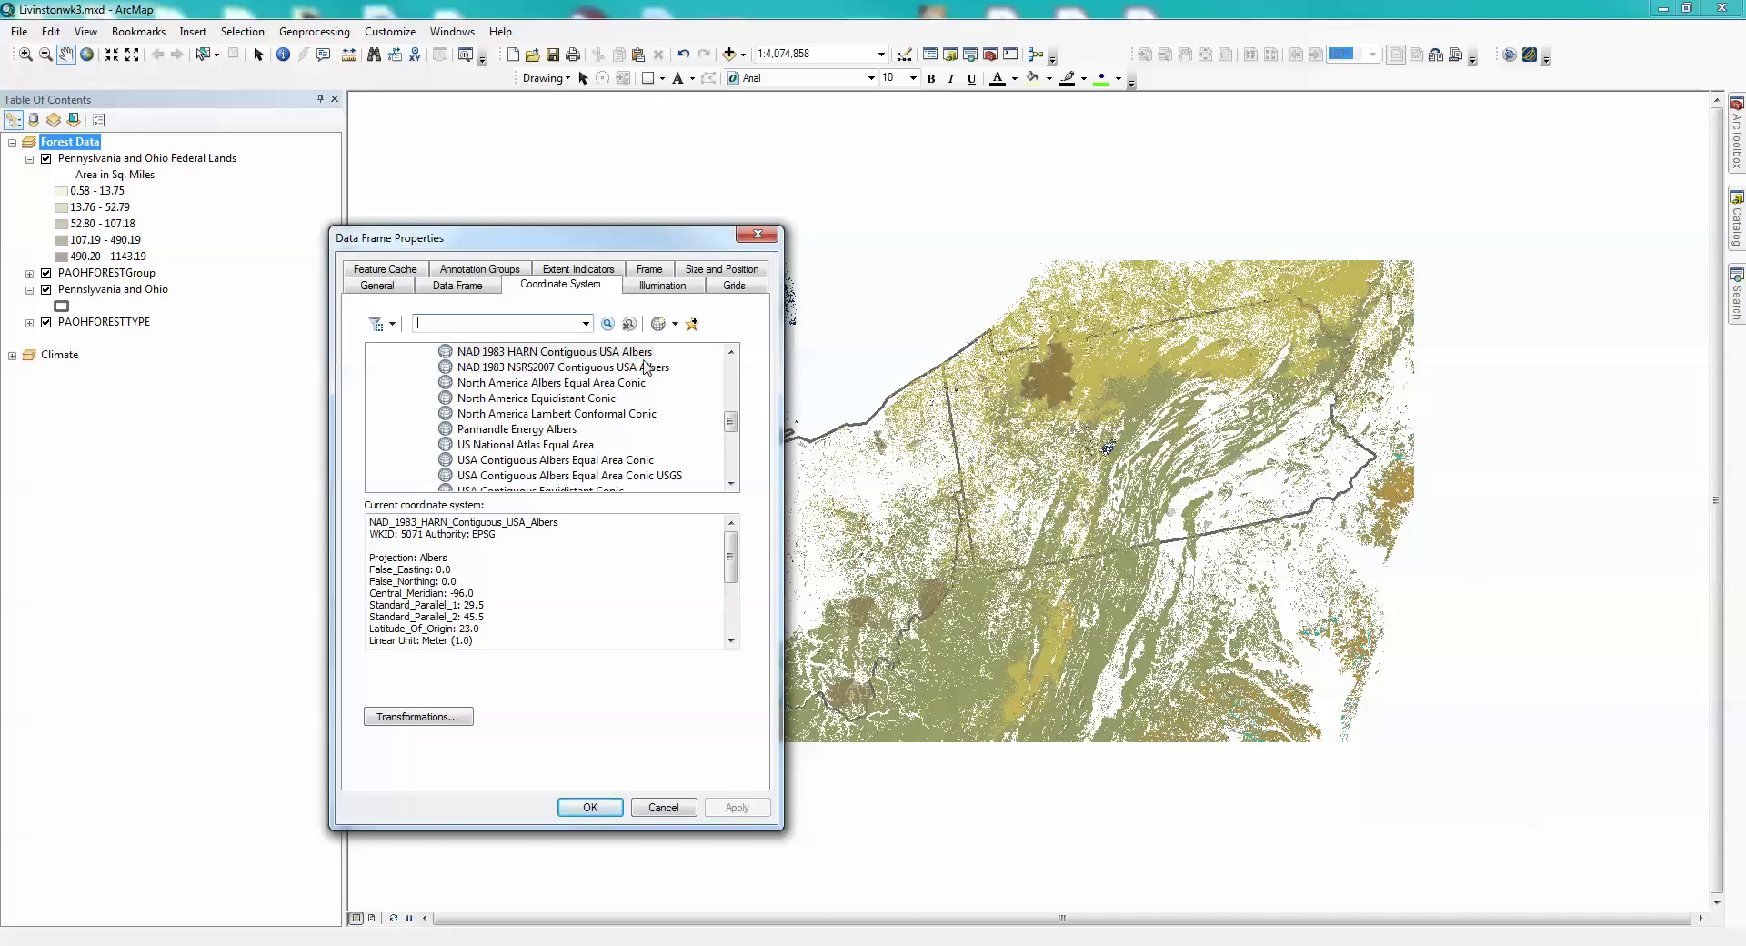
{"action": "right_click", "coordinate": [582, 355]}
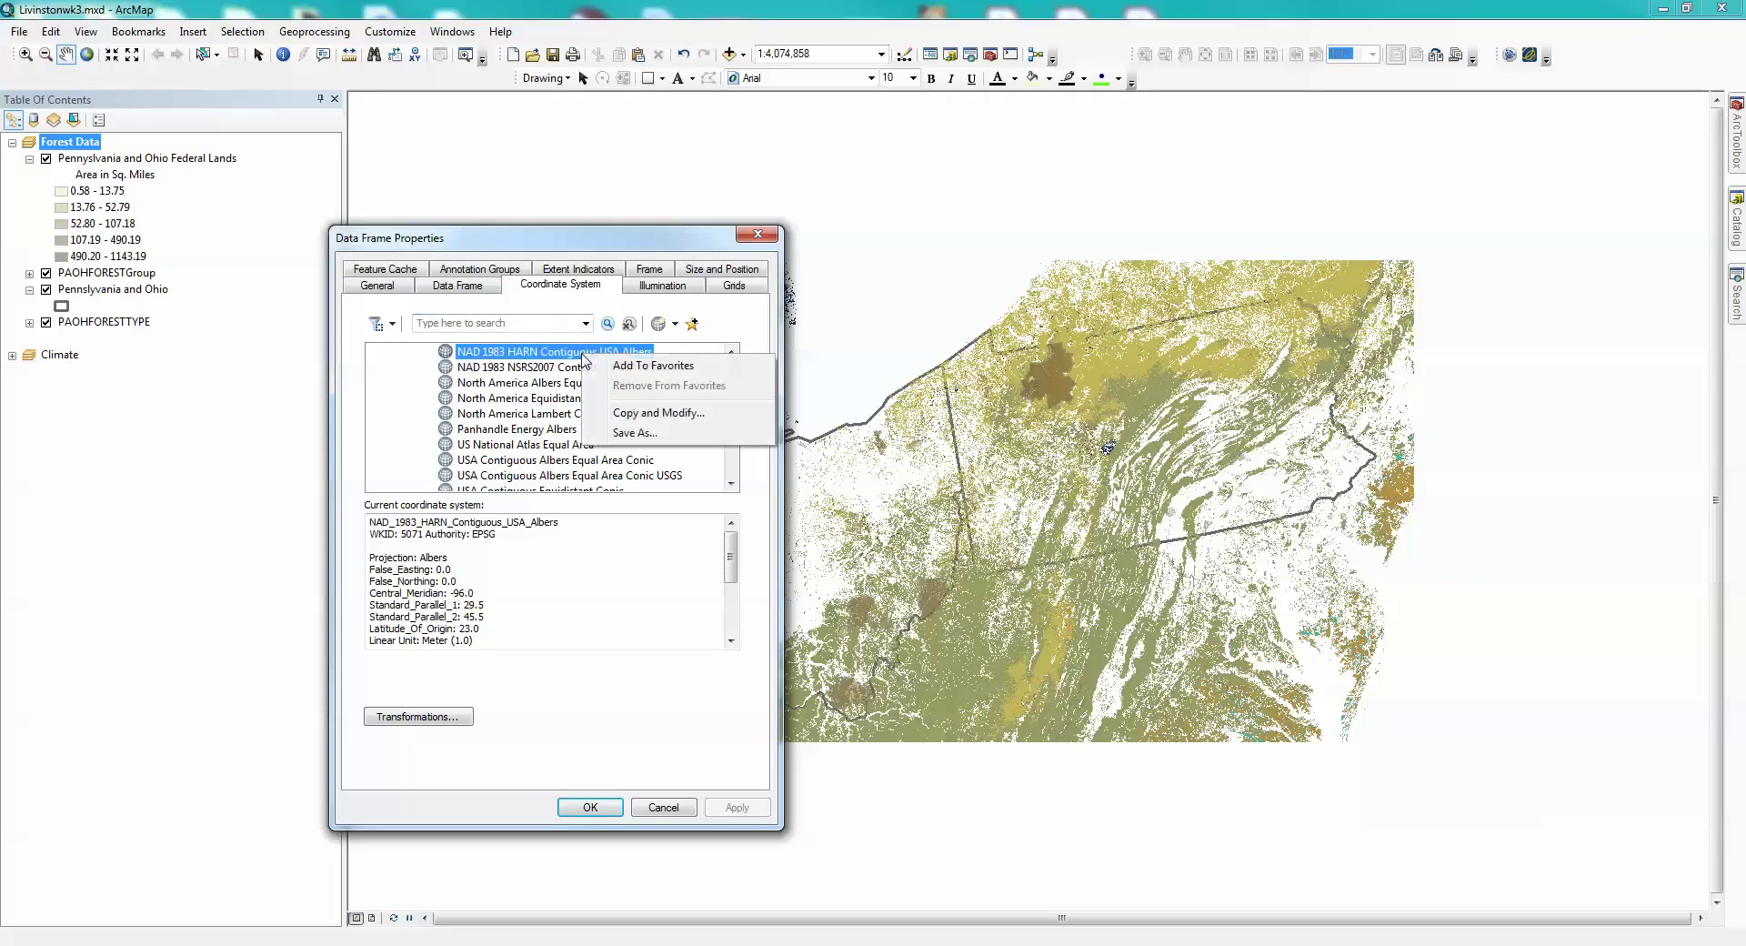
Step: Save a copy of the HARN Albers projection named ...AlbersOHIOPA with central meridian -80
{"action": "left_click", "coordinate": [632, 414]}
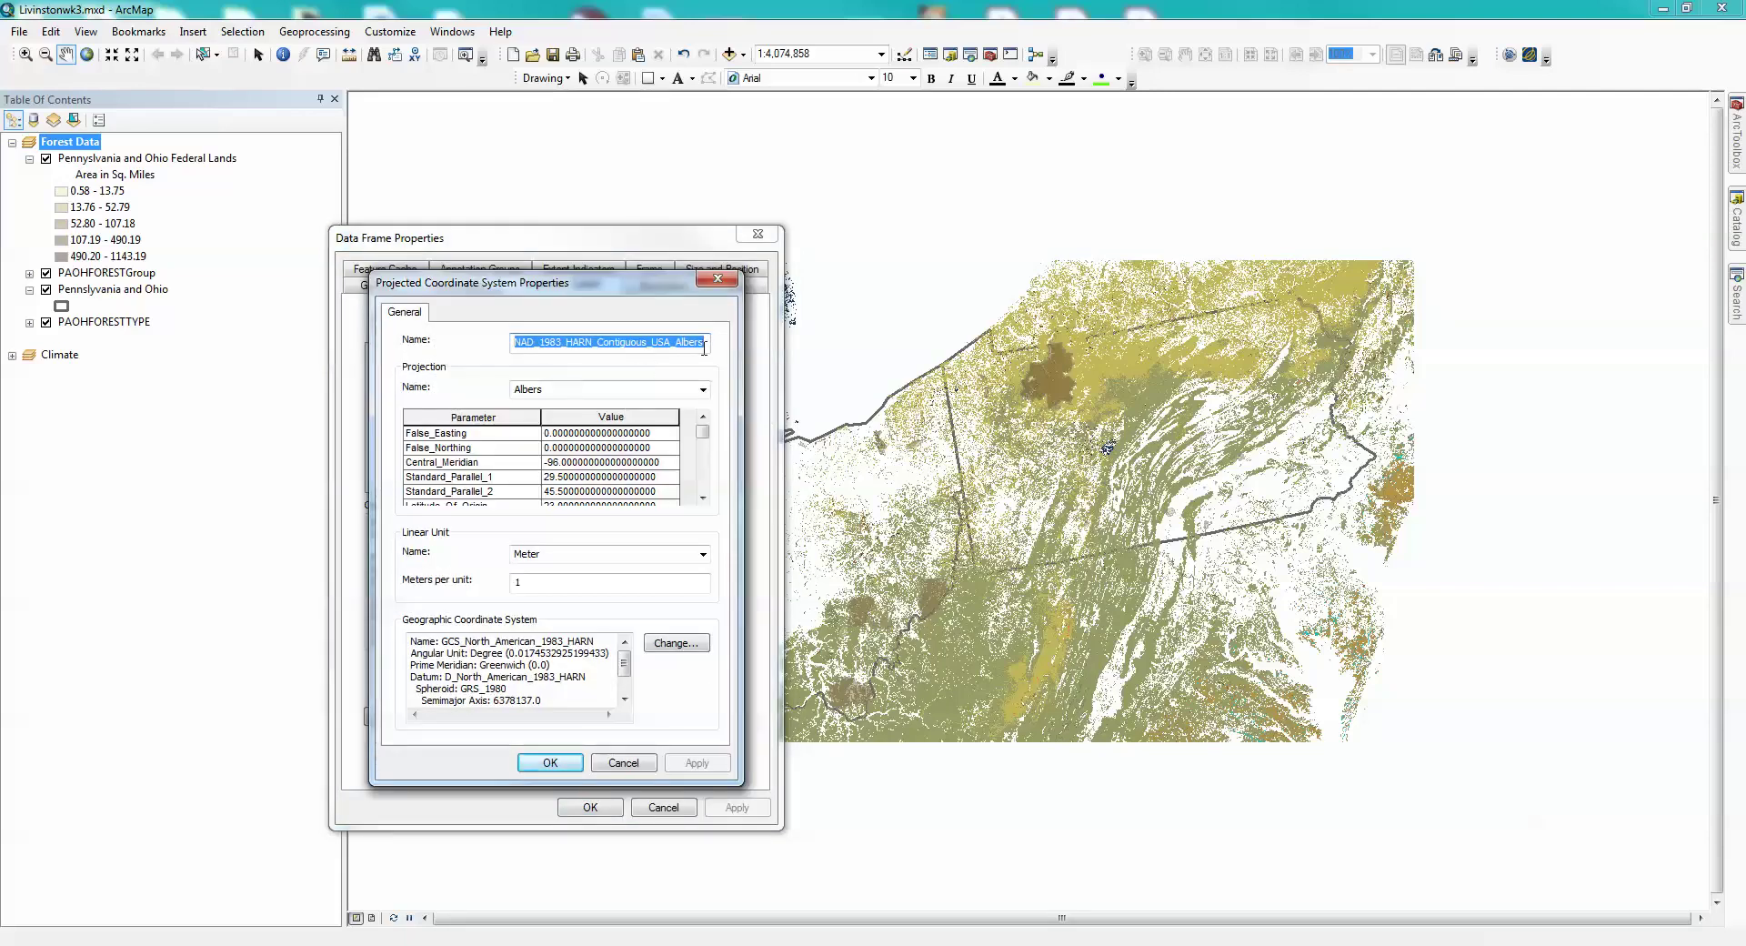
{"action": "left_click", "coordinate": [703, 343]}
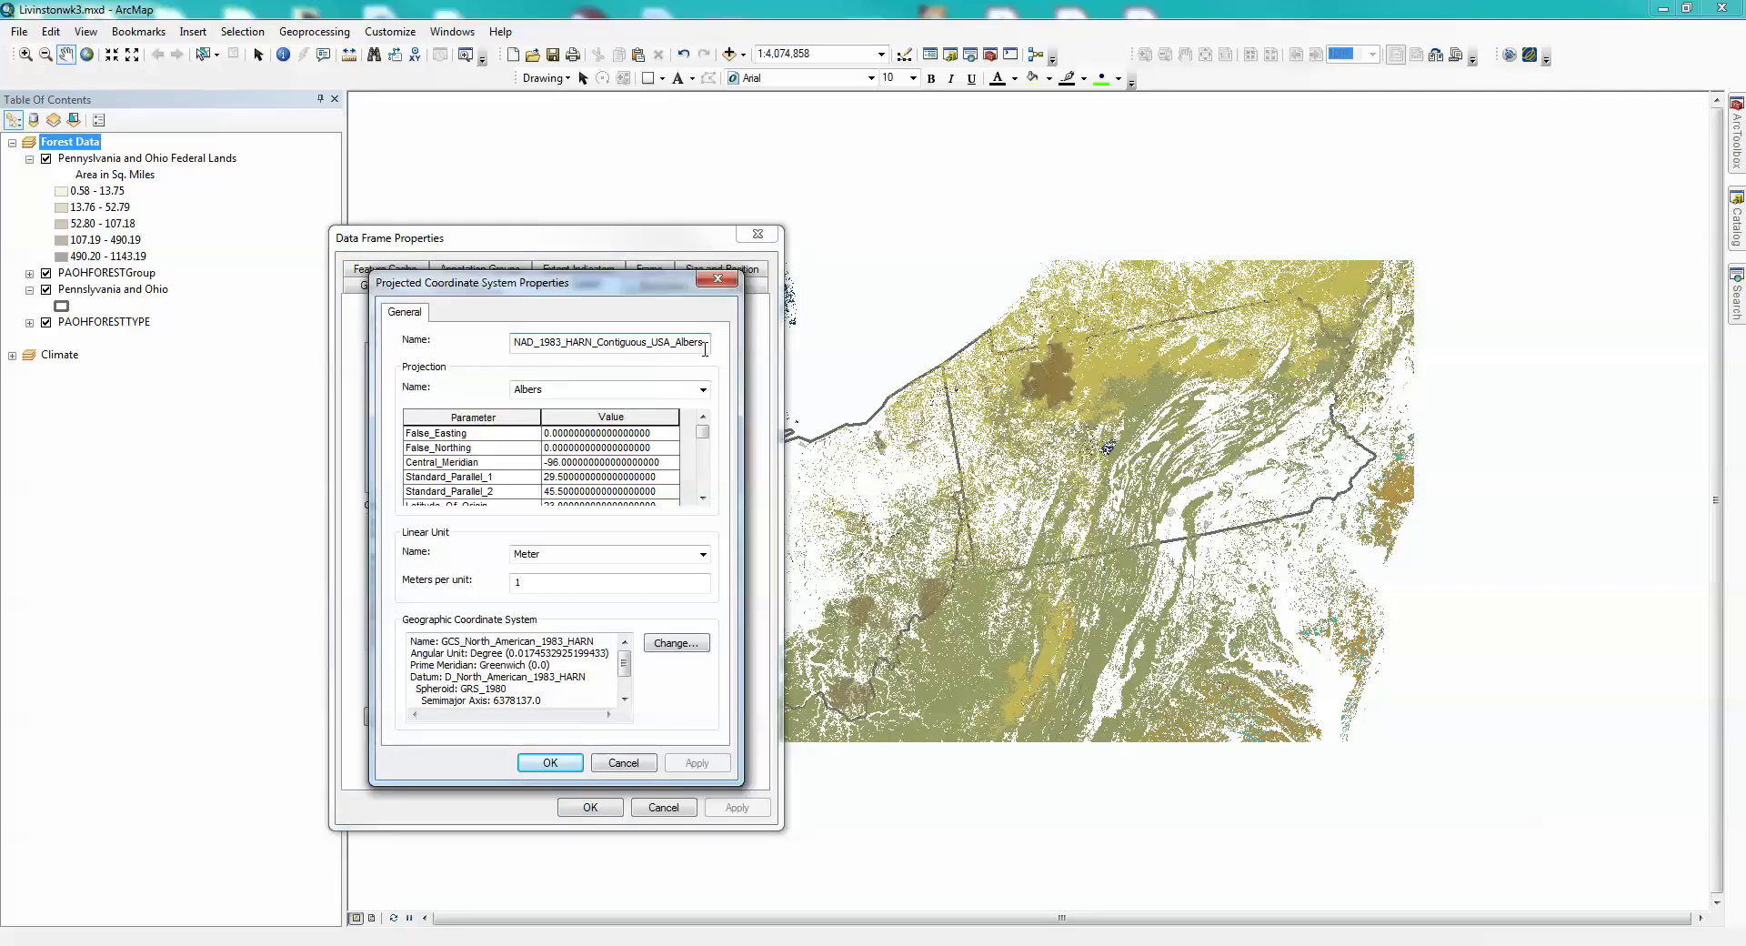
{"action": "type", "text": "OH"}
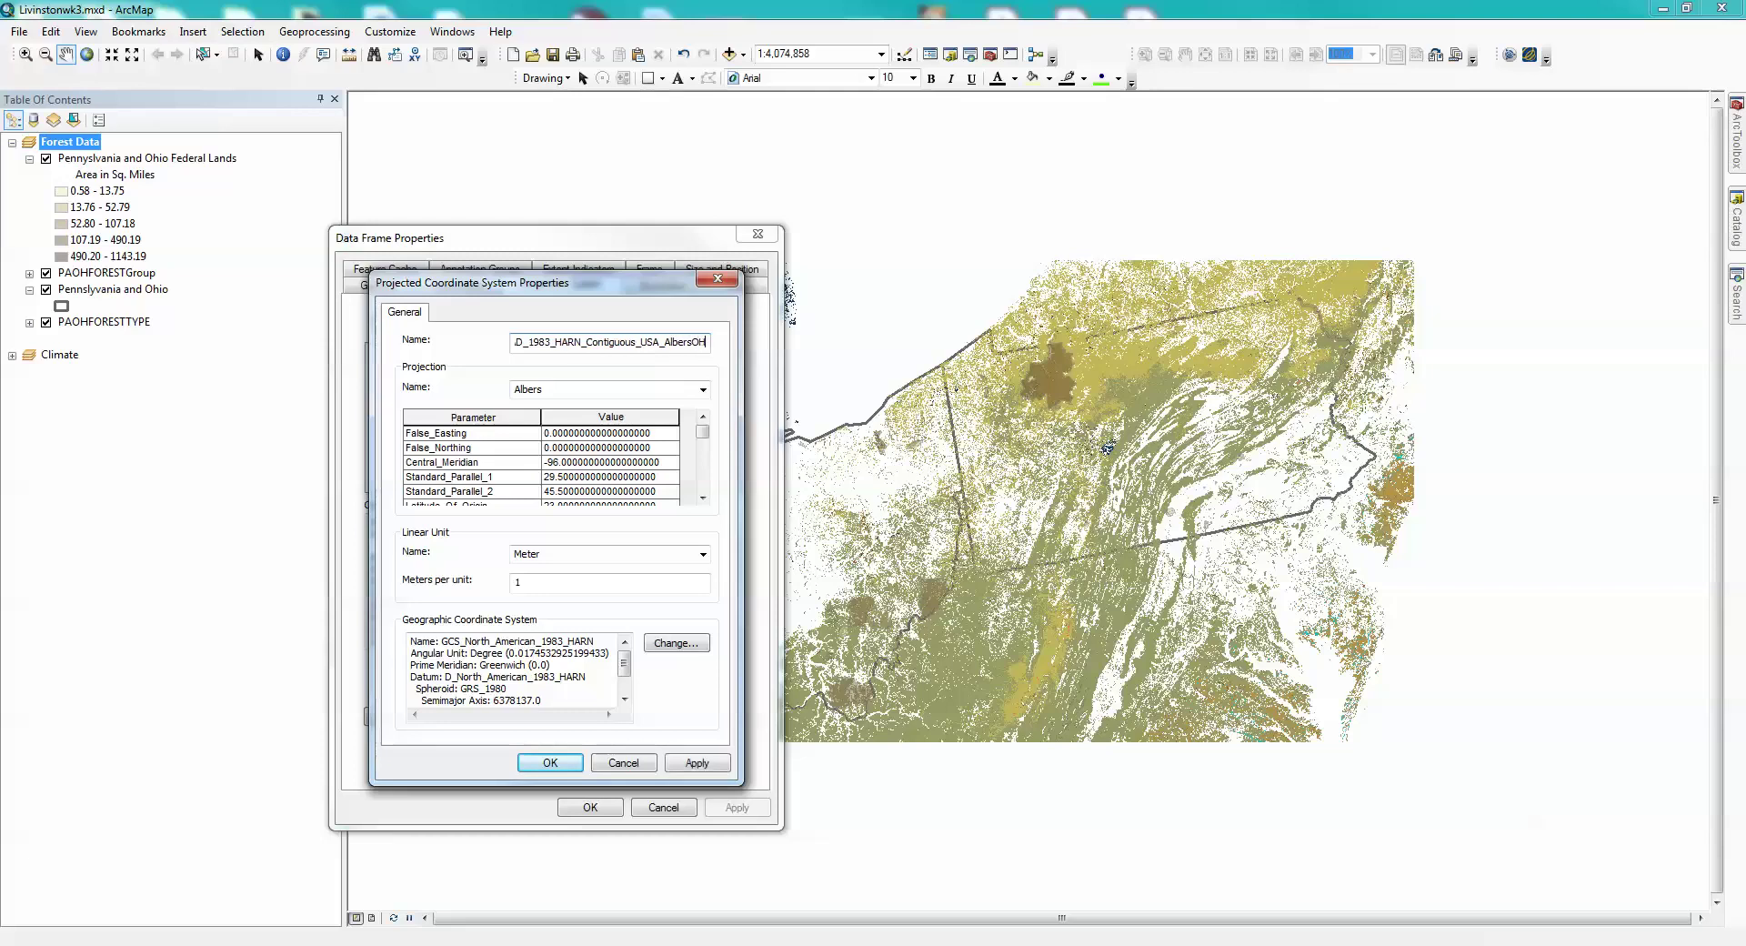
{"action": "type", "text": "IOPA"}
{"action": "left_click", "coordinate": [550, 464]}
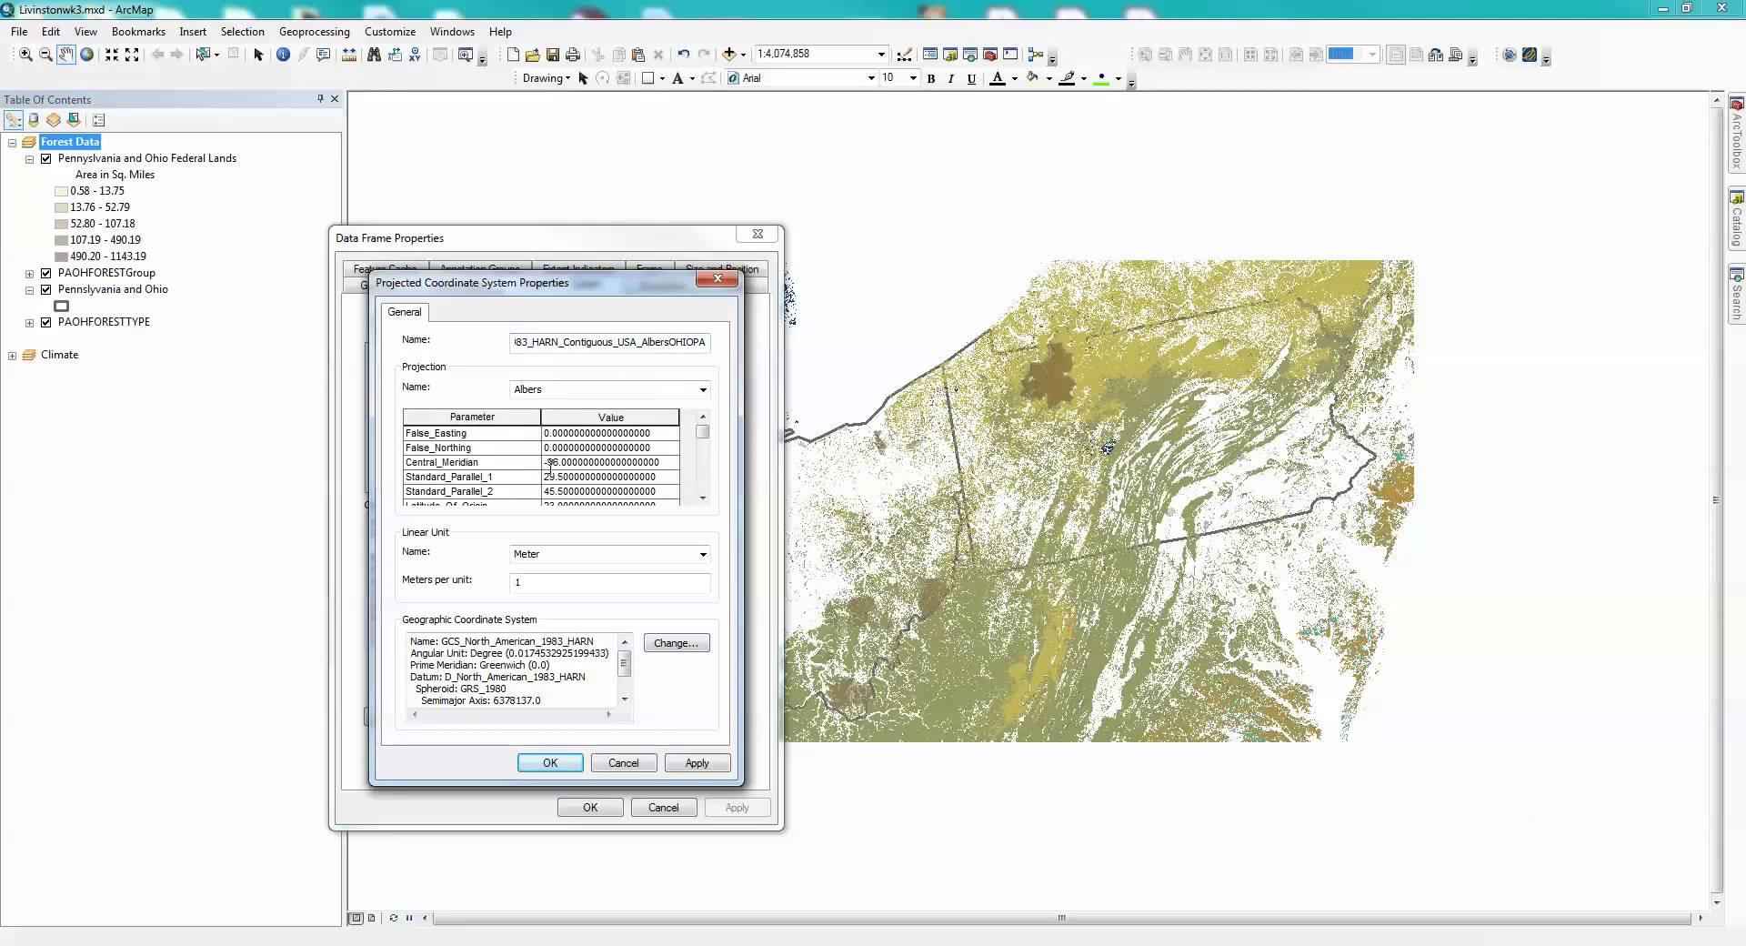
{"action": "left_click_drag", "start_coordinate": [549, 465], "coordinate": [560, 464]}
{"action": "type", "text": "80"}
{"action": "left_click", "coordinate": [696, 763]}
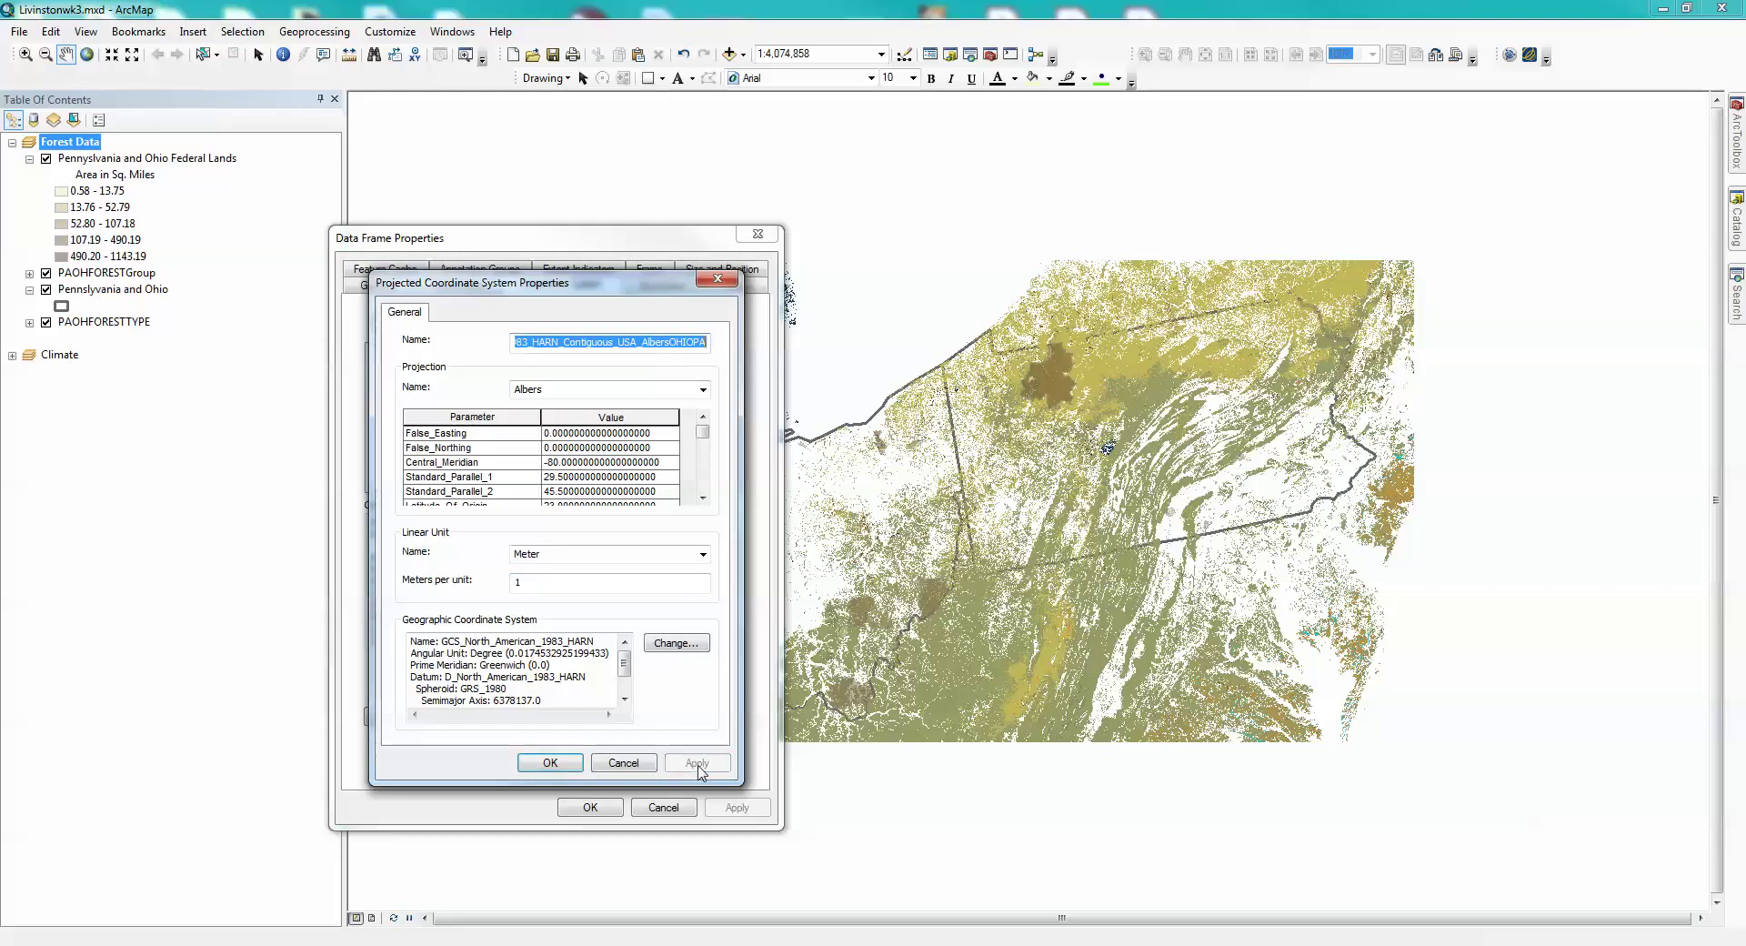
{"action": "left_click", "coordinate": [564, 764]}
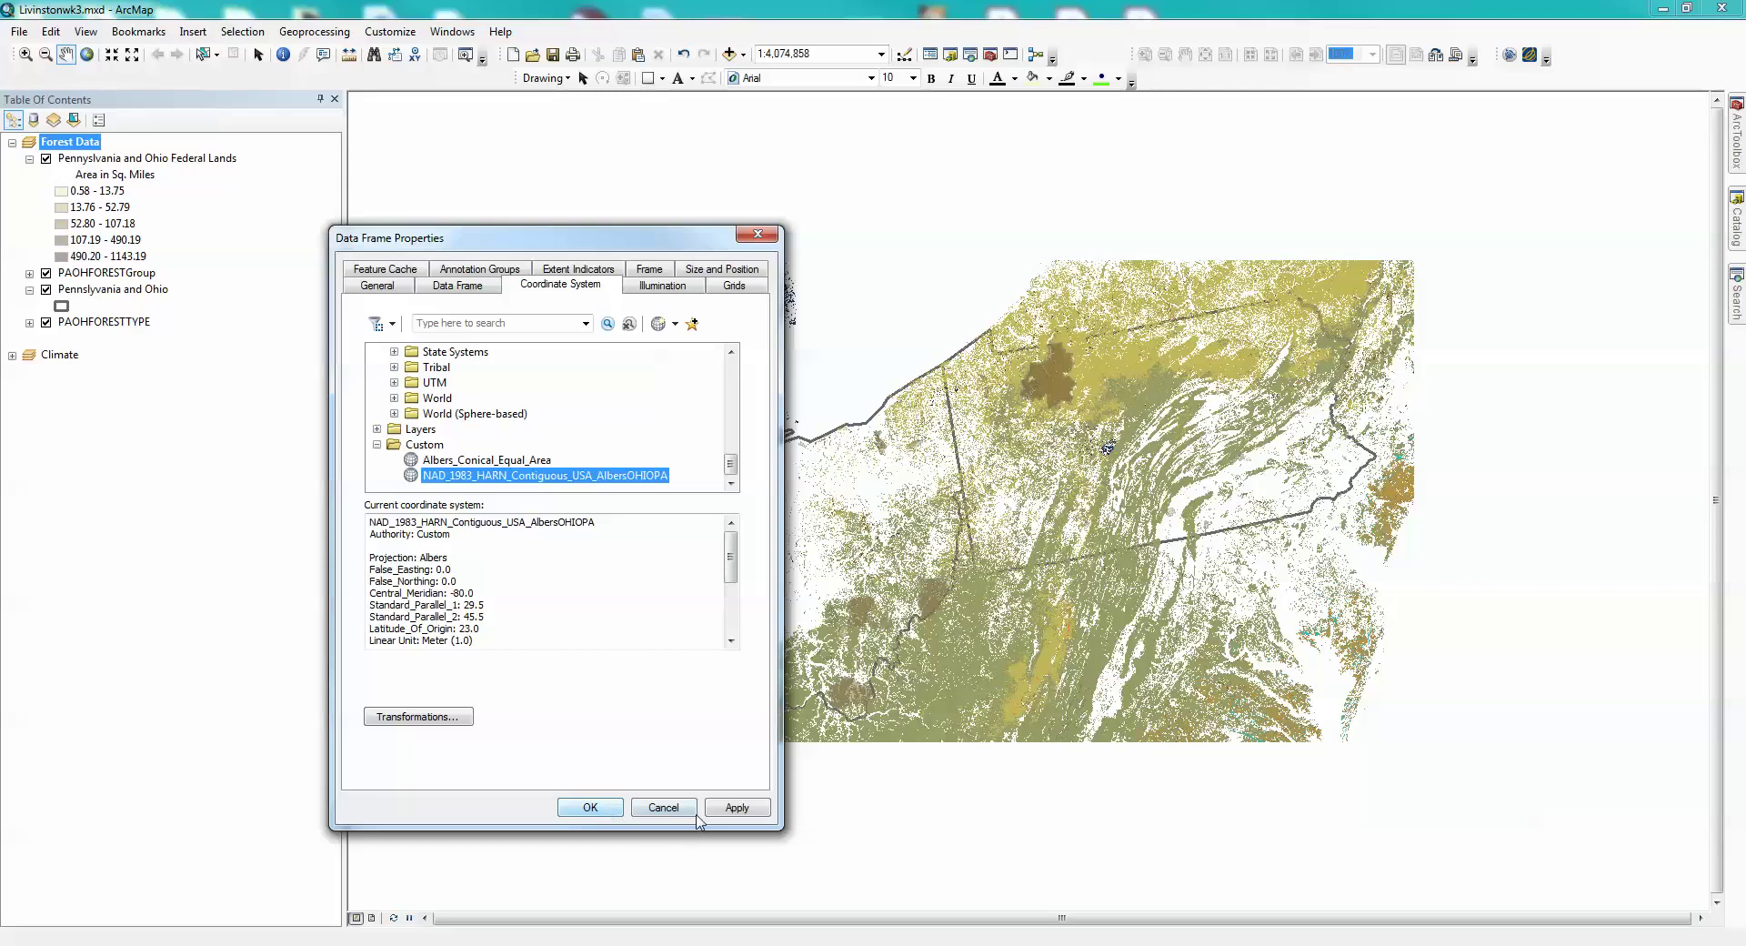
Step: Apply the custom OHIOPA projection to Forest Data, accepting both warnings, and close the dialog
{"action": "left_click", "coordinate": [725, 812]}
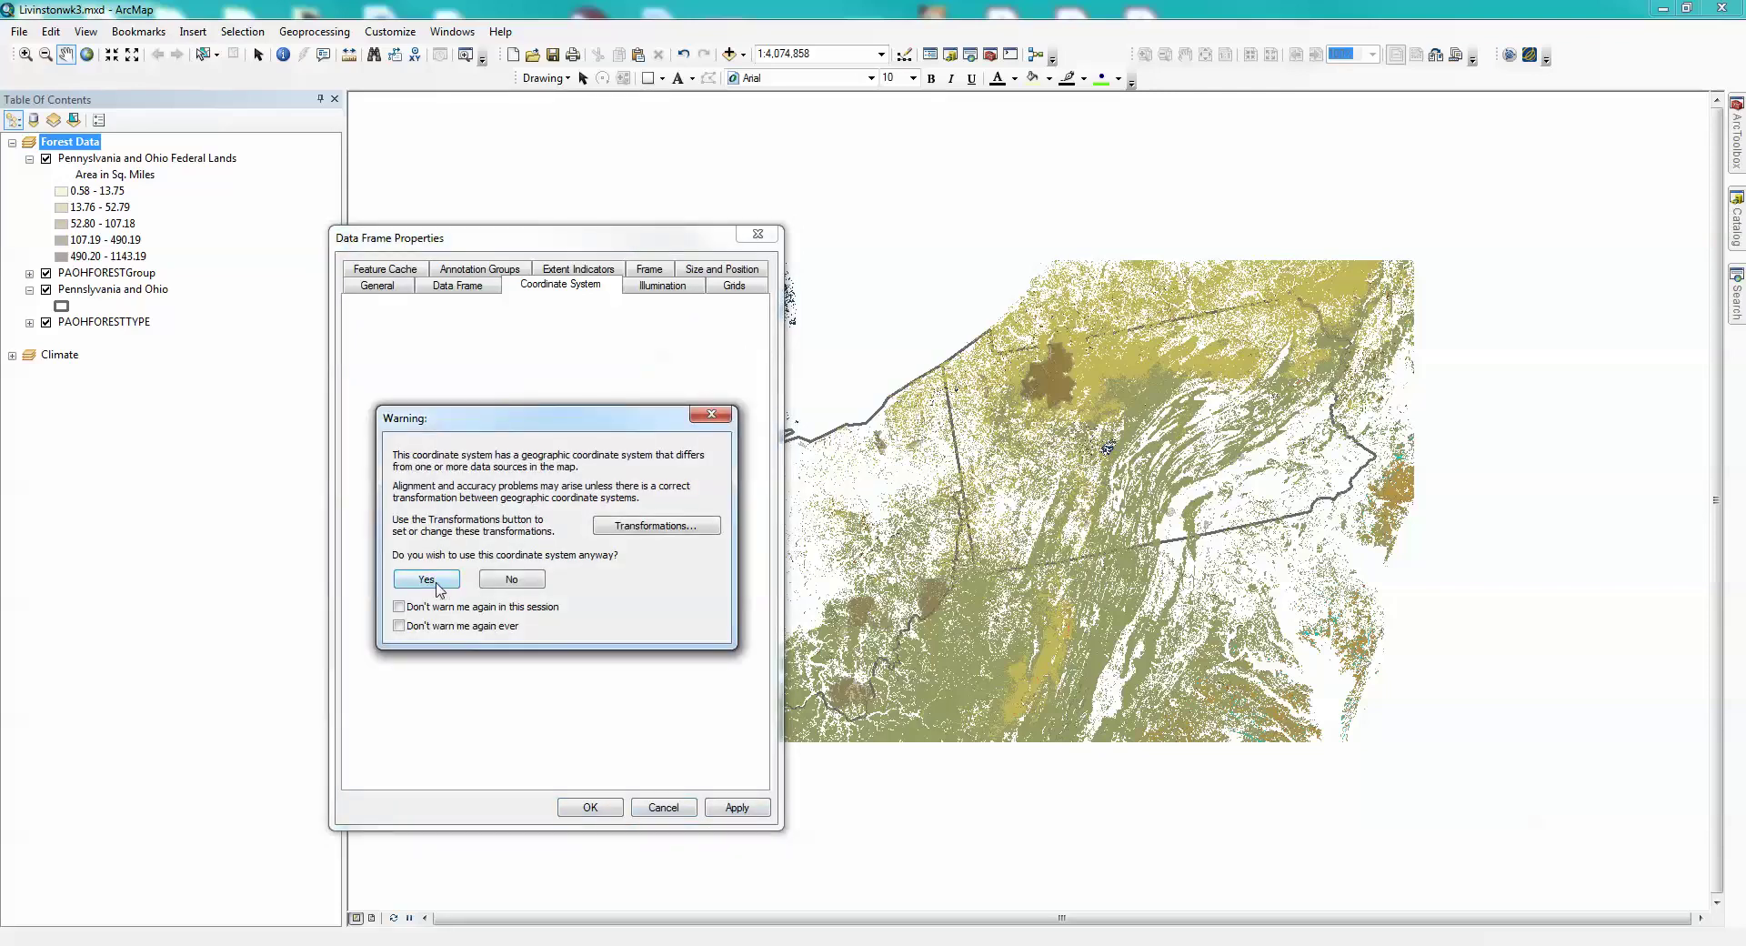
{"action": "left_click", "coordinate": [439, 583]}
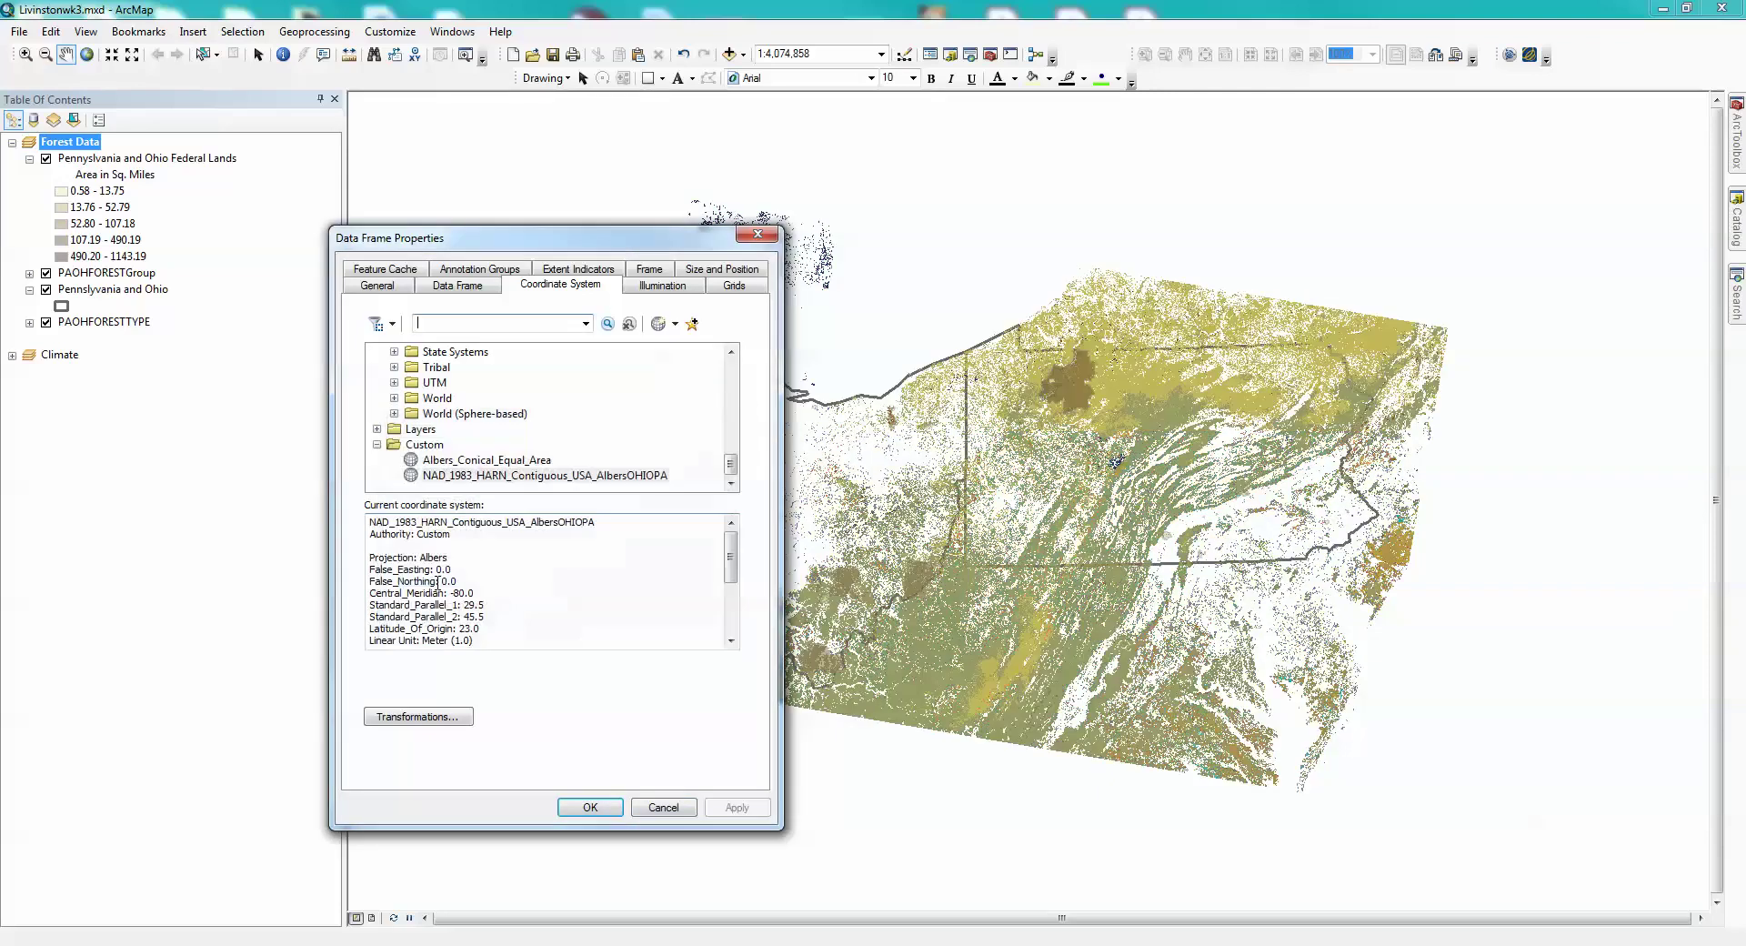
{"action": "left_click", "coordinate": [593, 808]}
{"action": "left_click", "coordinate": [427, 579]}
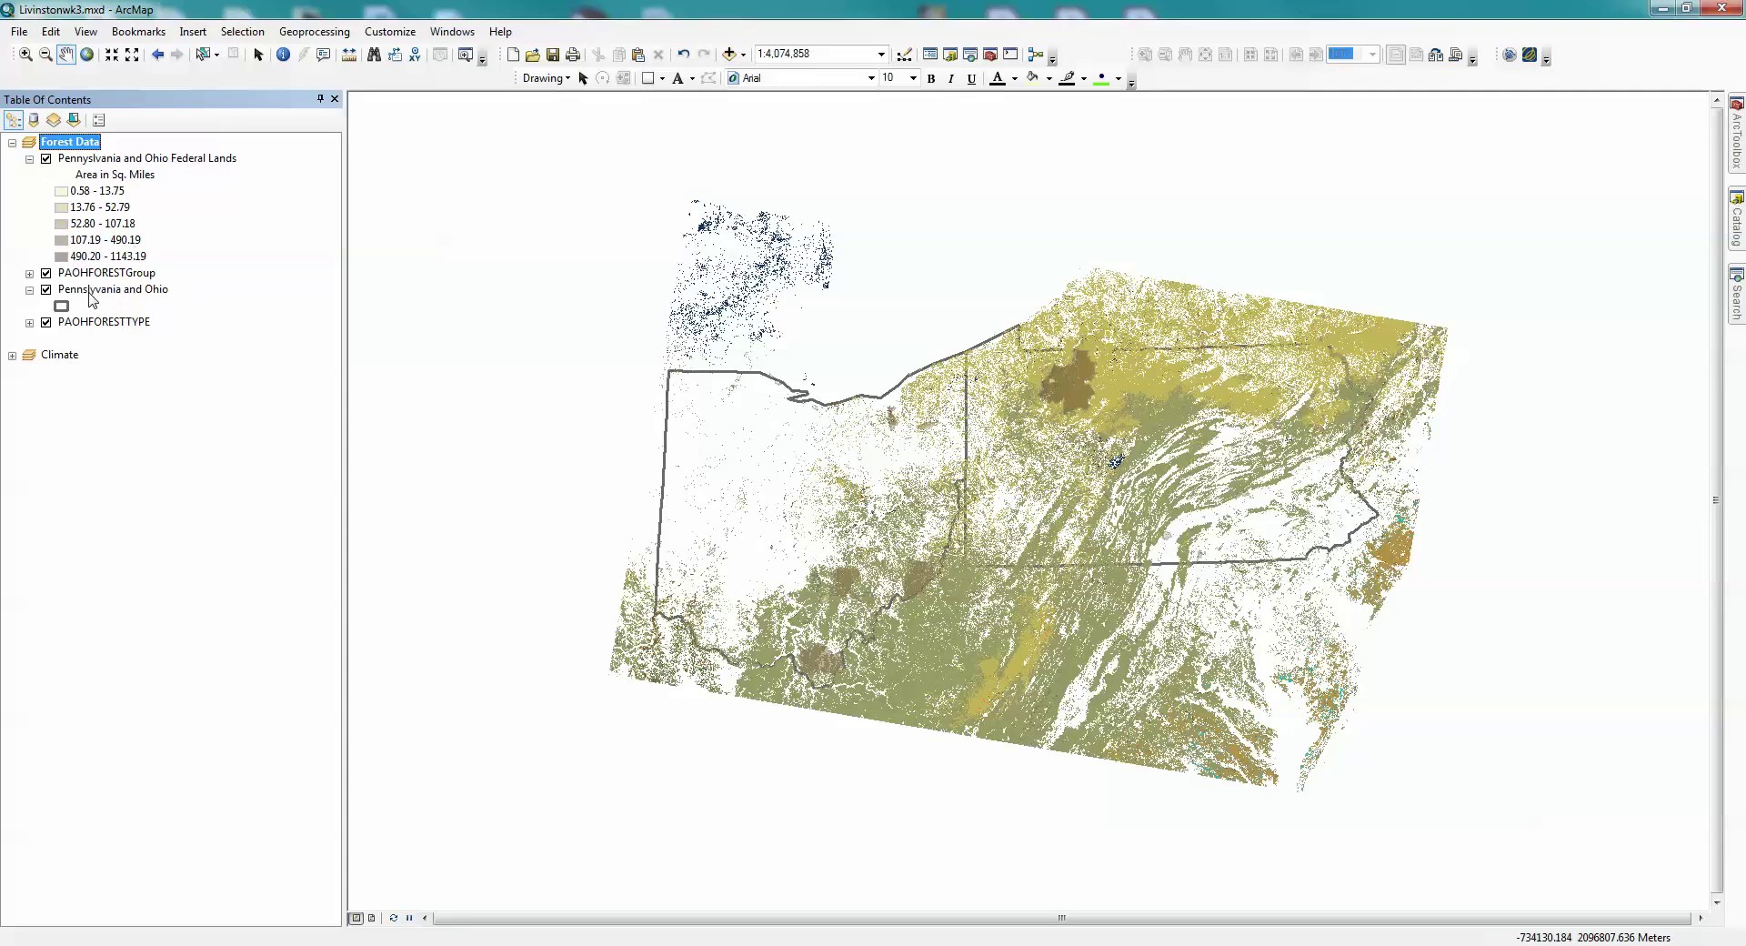
Step: Move the Pennsylvania and Ohio layer to the top of the Forest Data group
{"action": "left_click_drag", "start_coordinate": [90, 293], "coordinate": [79, 157]}
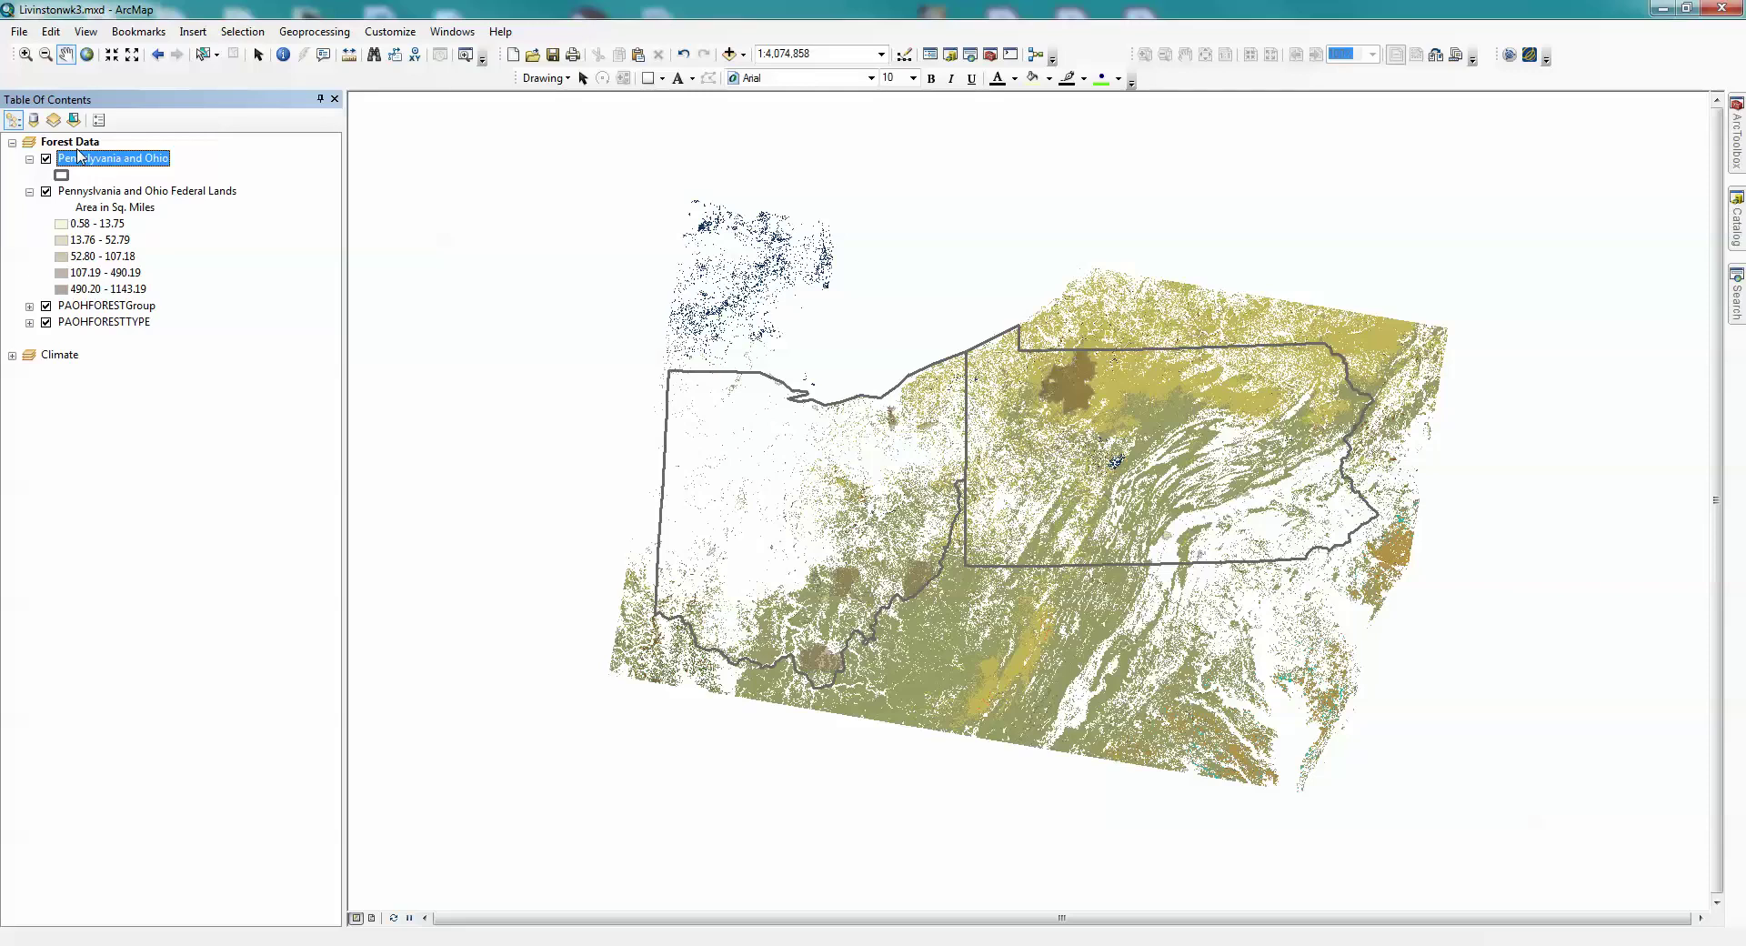
Step: Set the Forest Data frame background to Grey 10%, accepting the coordinate system warnings
{"action": "right_click", "coordinate": [82, 146]}
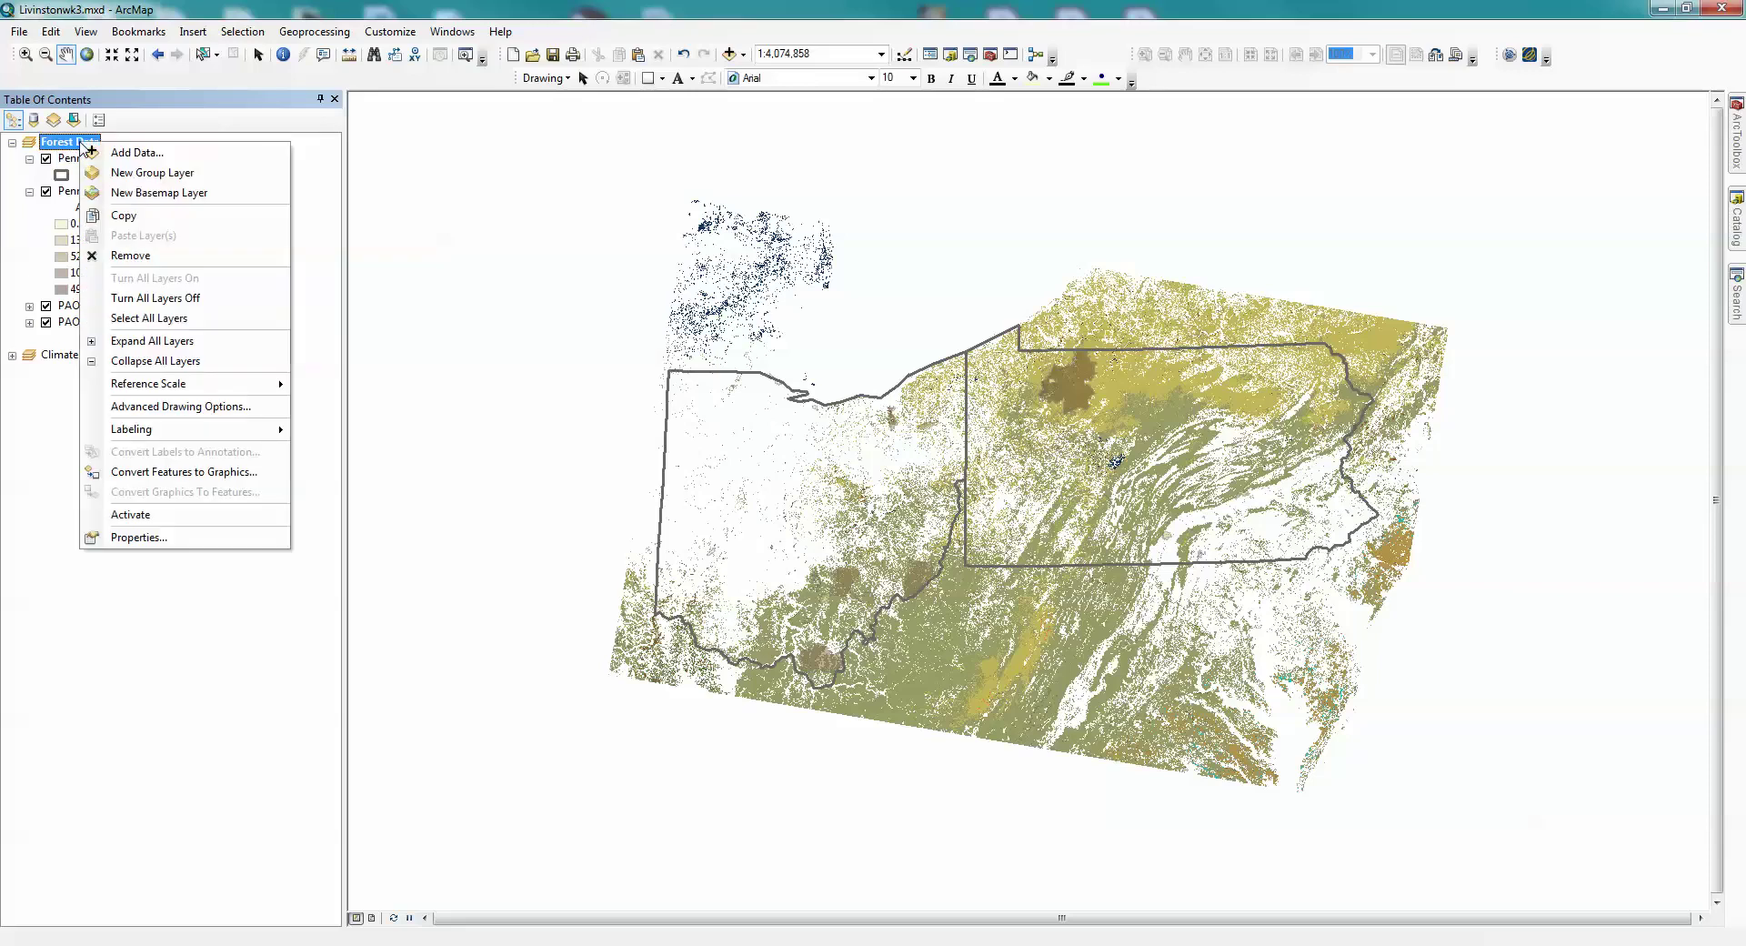
{"action": "left_click", "coordinate": [137, 538]}
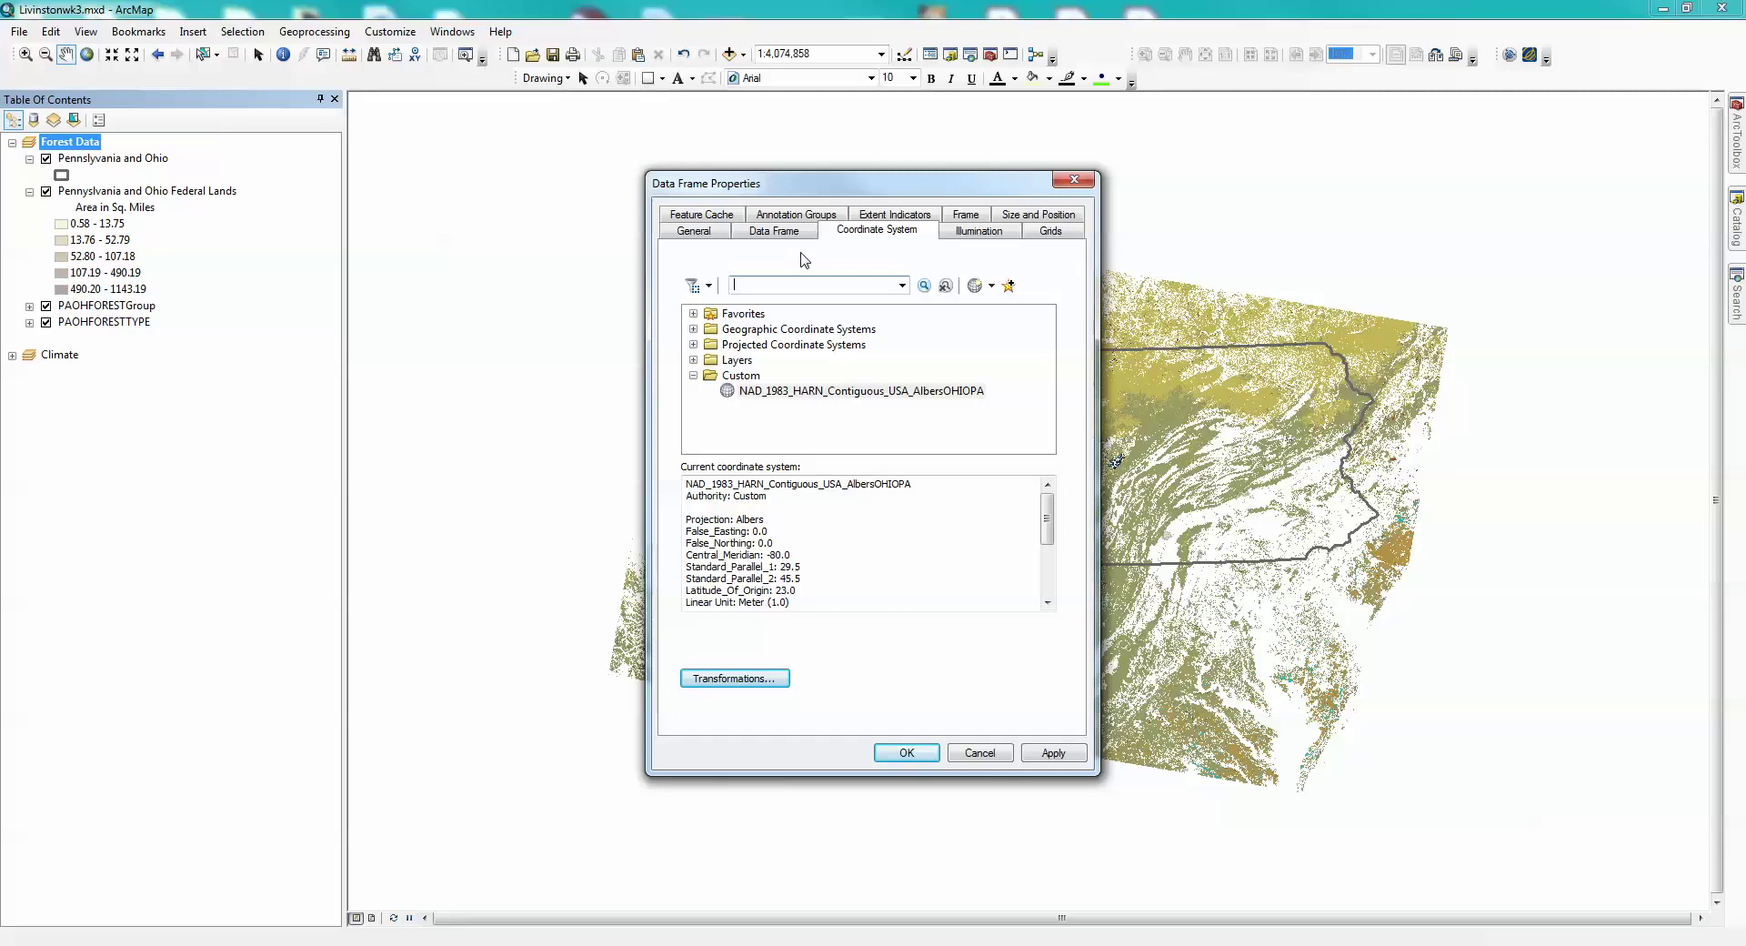
{"action": "left_click", "coordinate": [962, 215]}
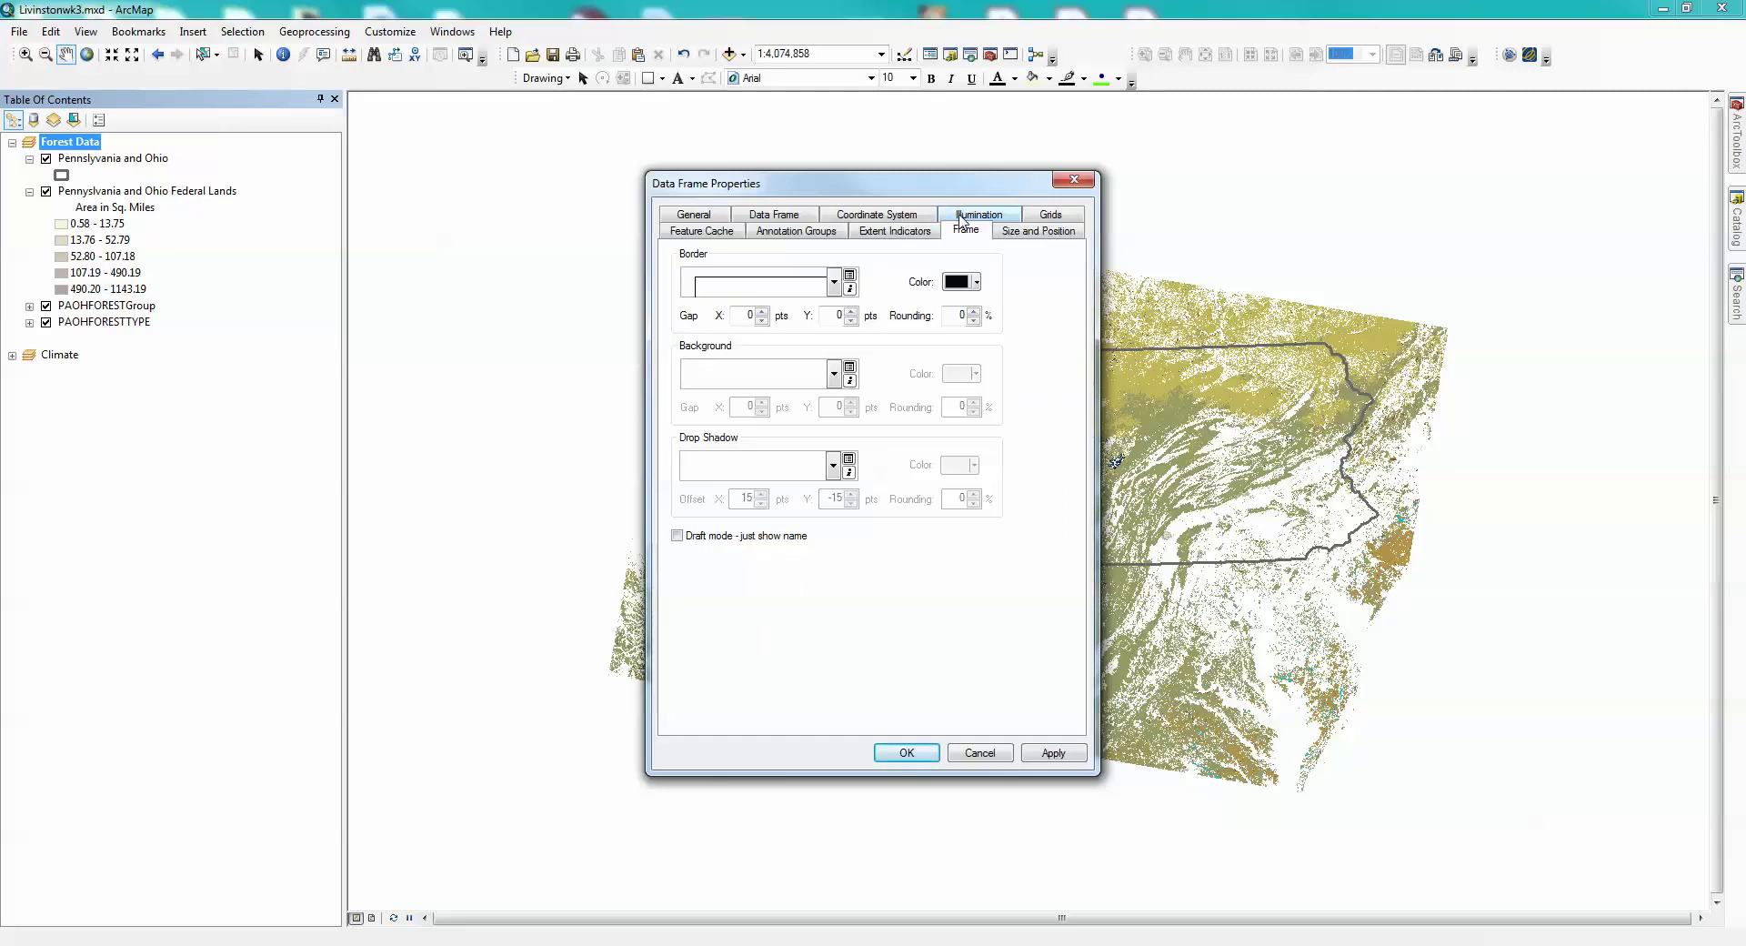
{"action": "left_click", "coordinate": [835, 376]}
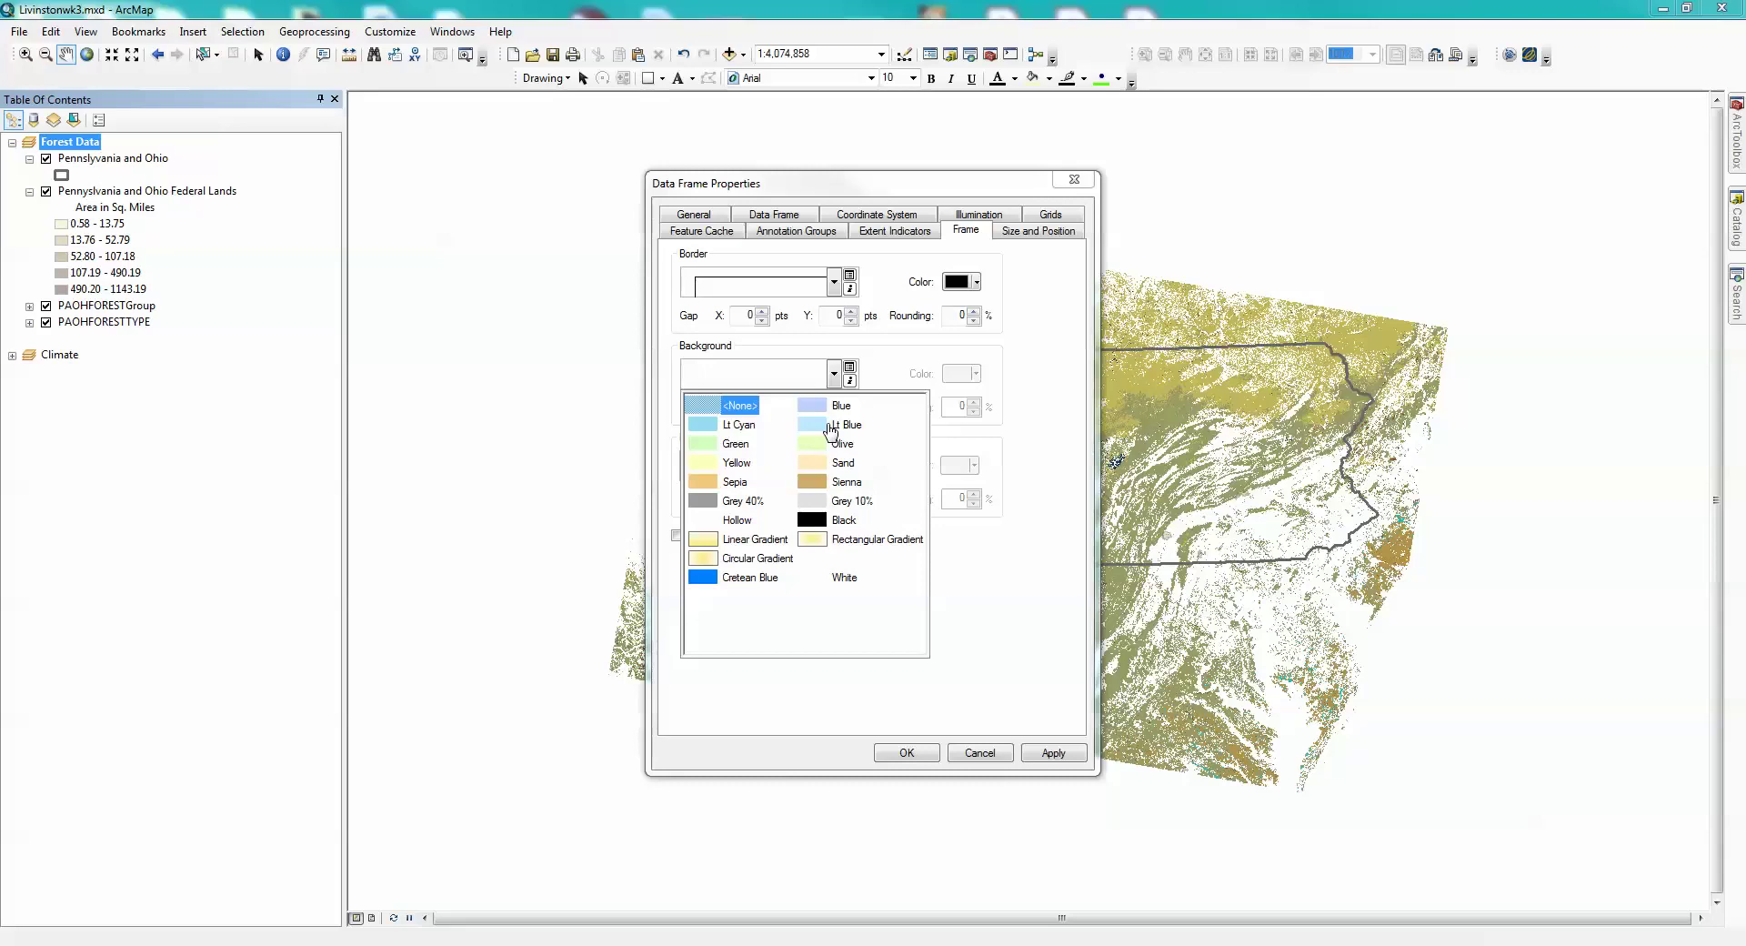
{"action": "left_click", "coordinate": [804, 503]}
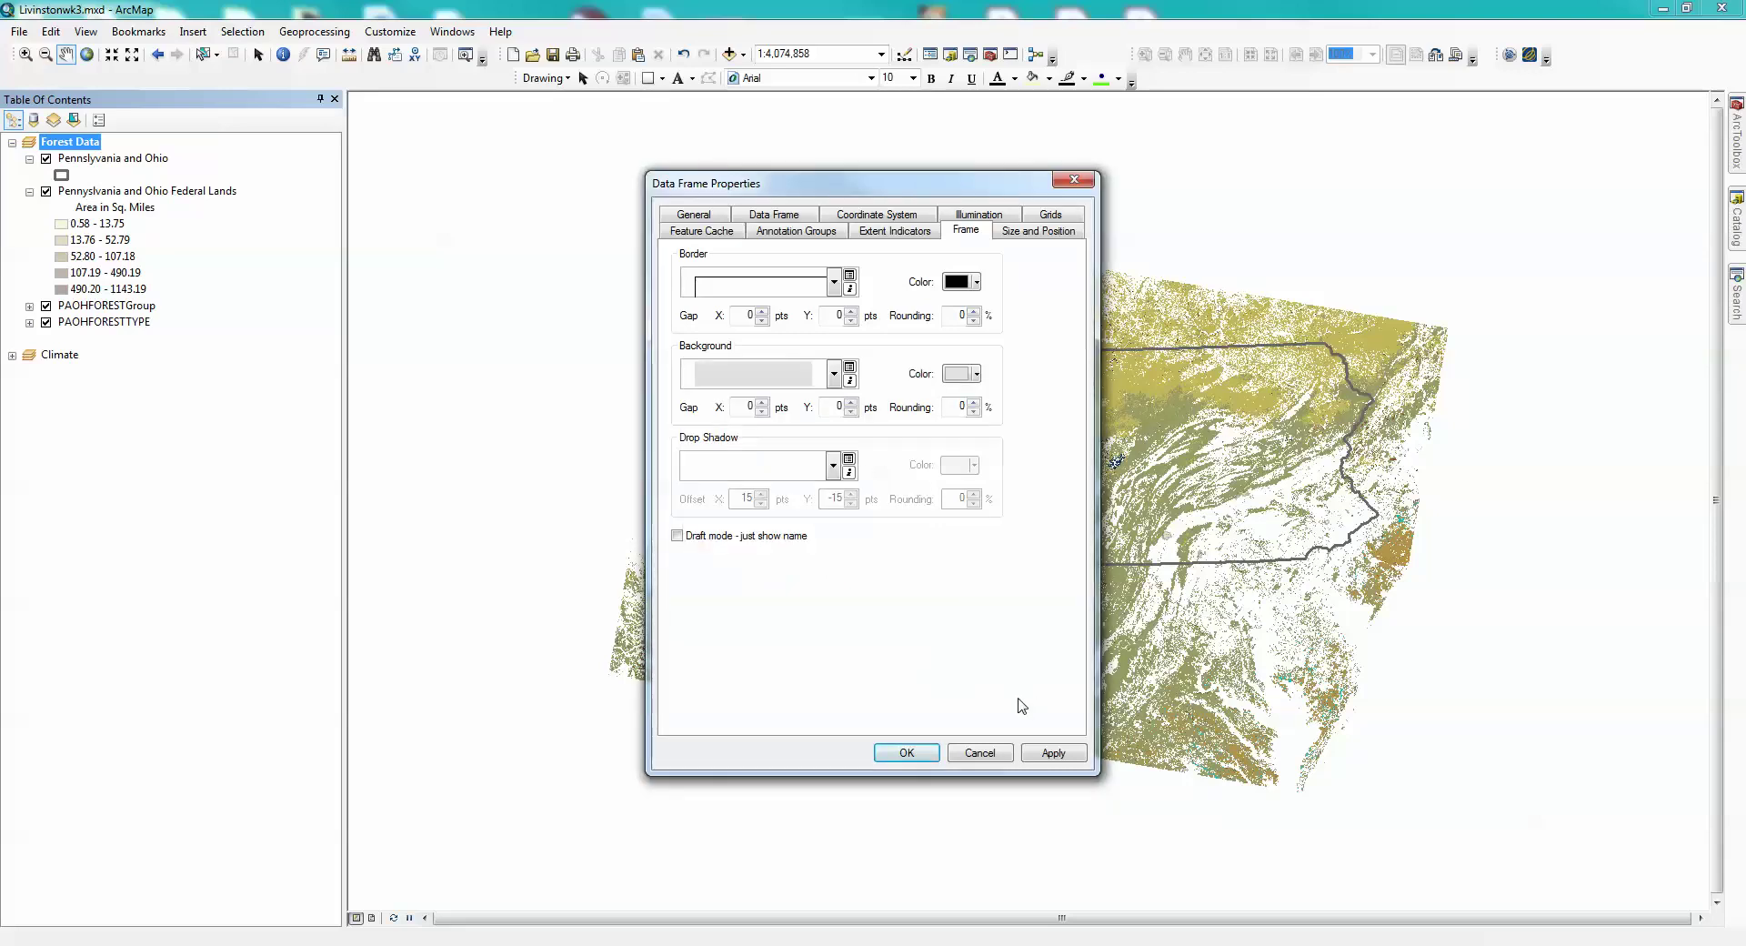
{"action": "left_click", "coordinate": [1052, 753]}
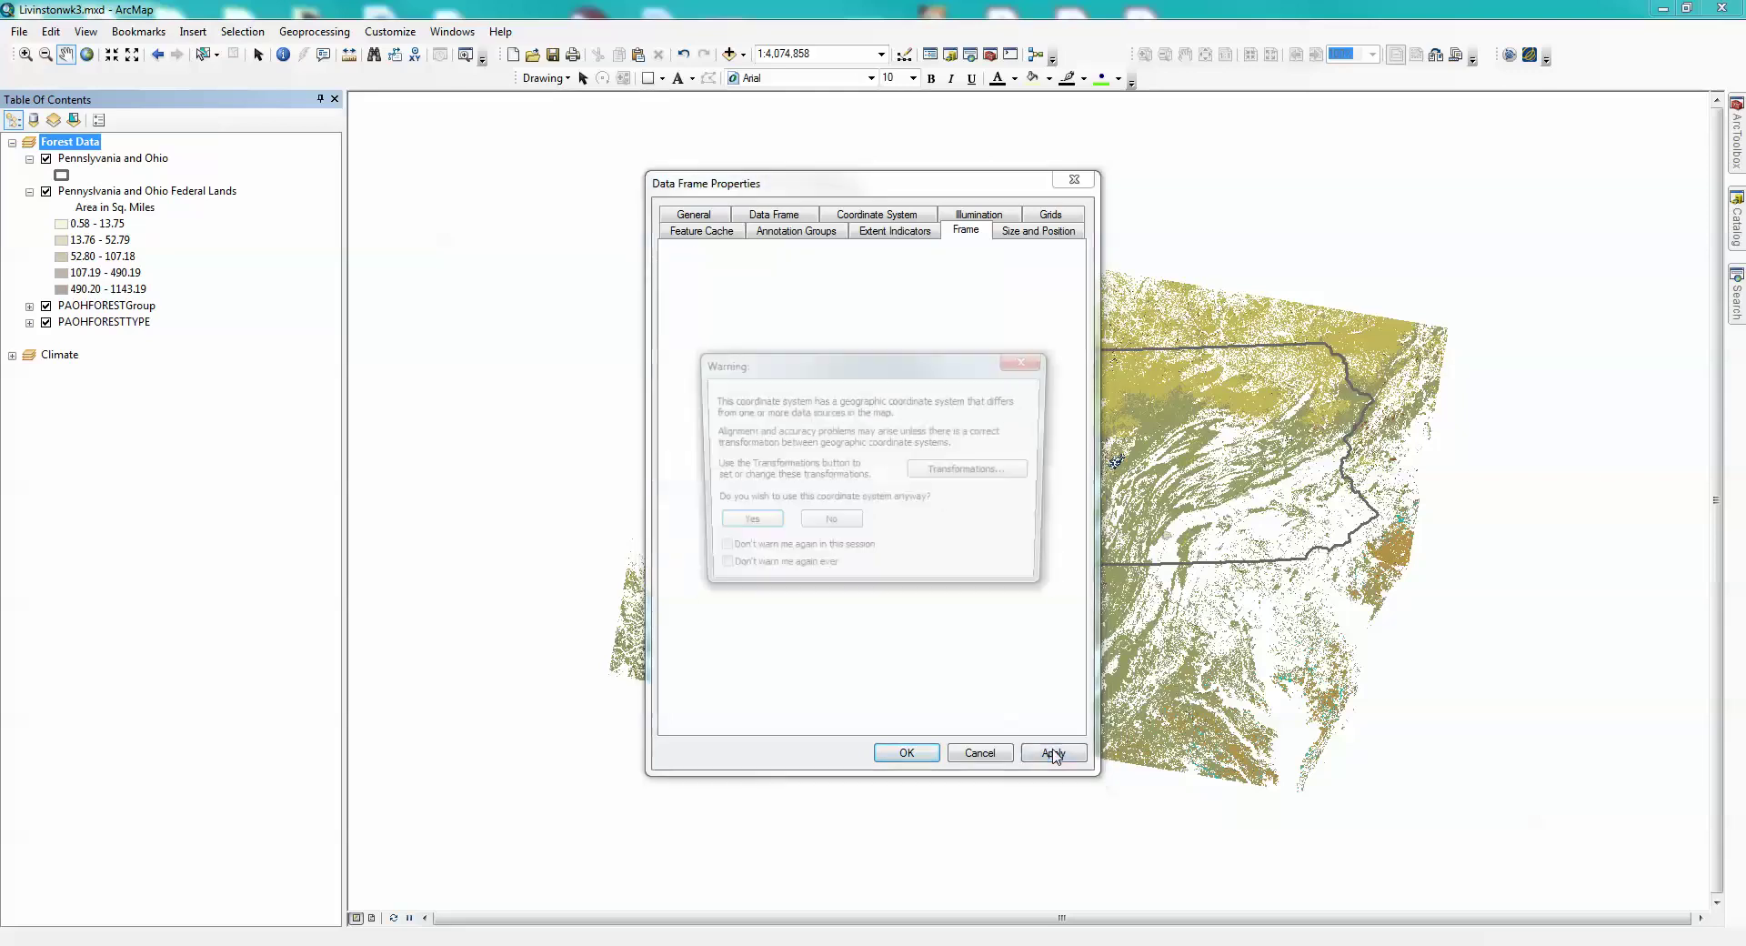
{"action": "left_click", "coordinate": [761, 528]}
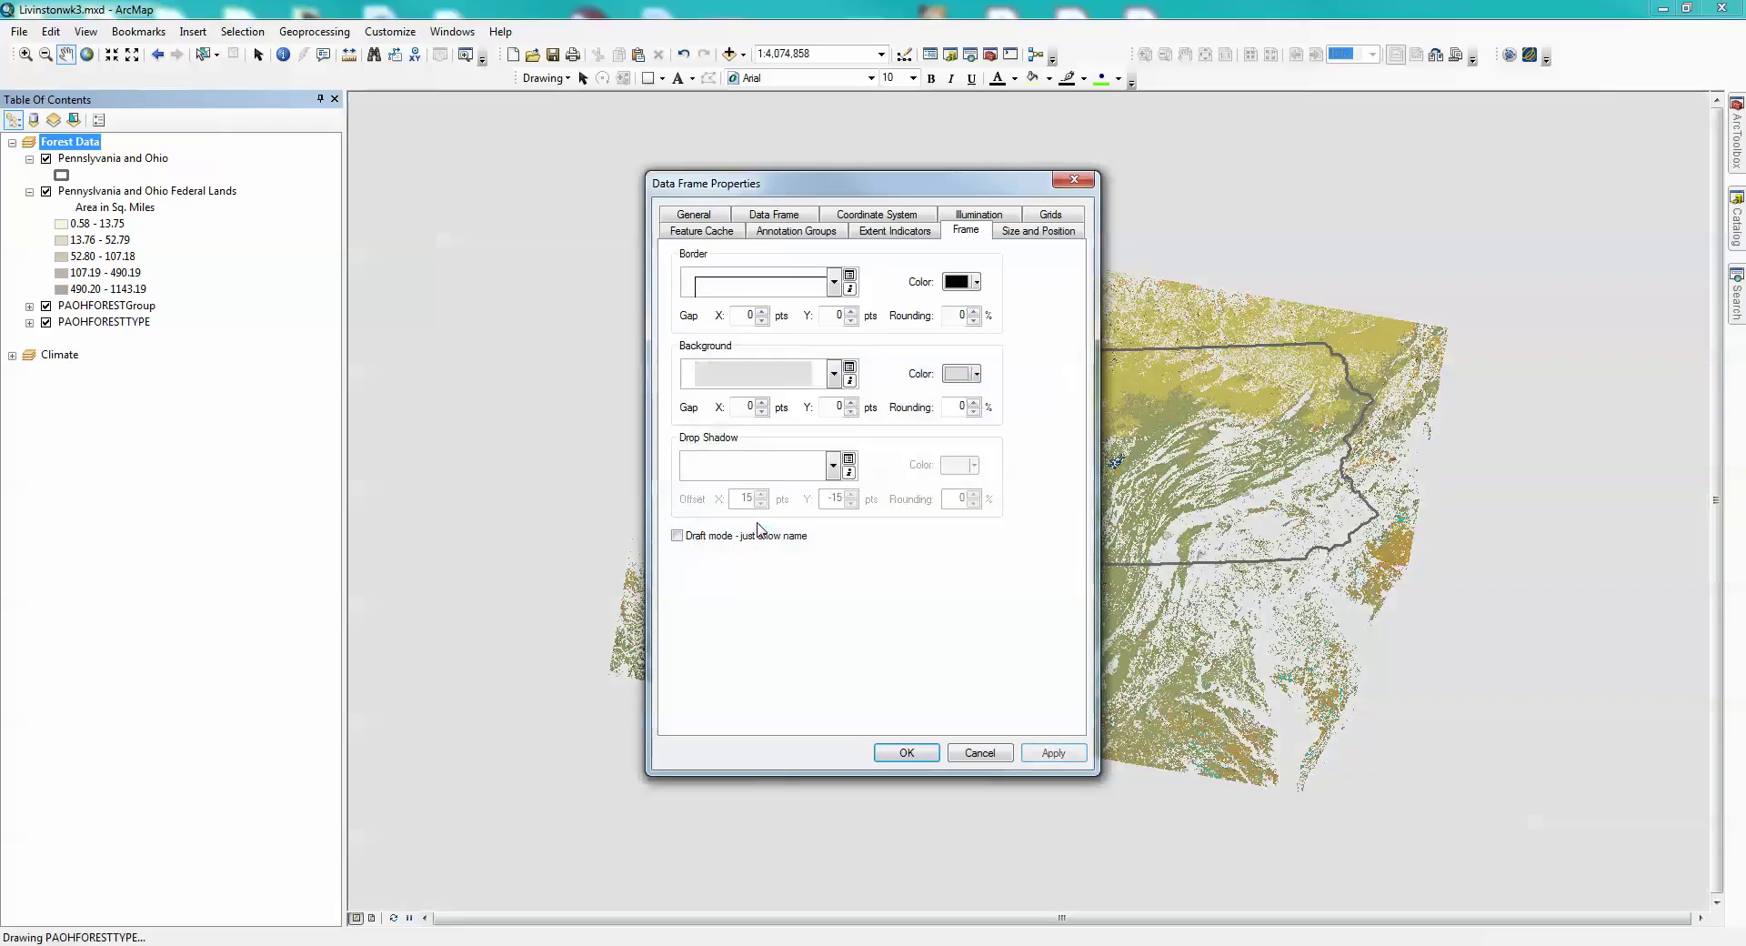
{"action": "left_click", "coordinate": [910, 755]}
{"action": "left_click", "coordinate": [755, 521]}
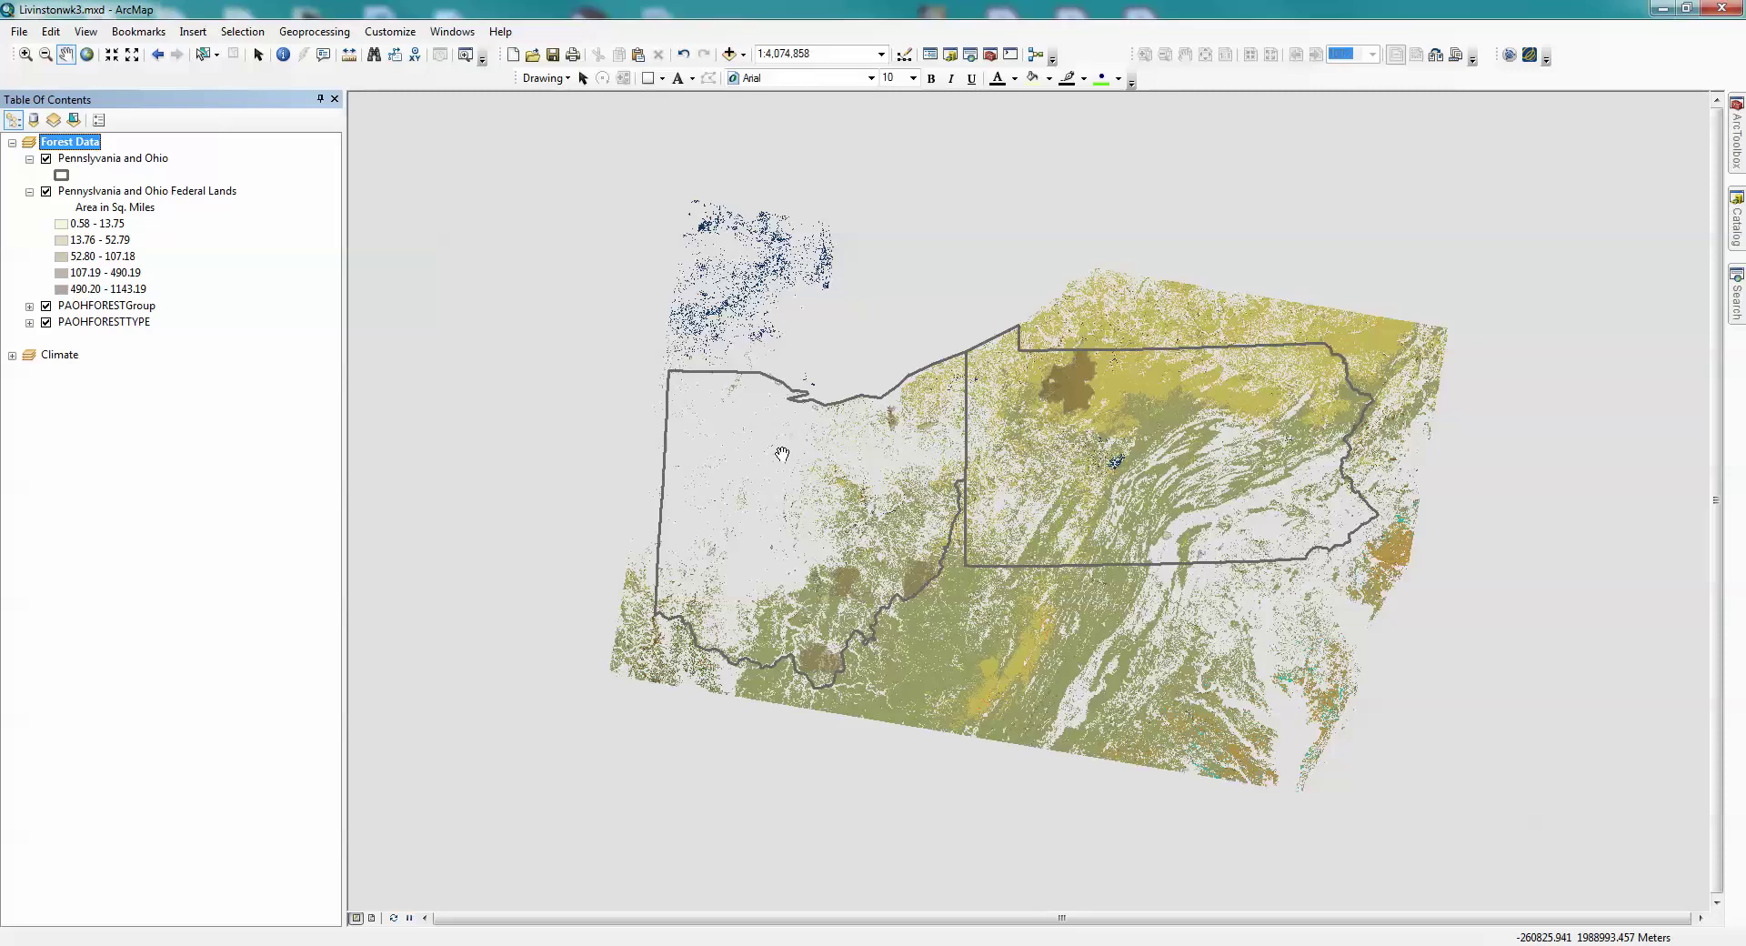
Step: Set Forest Data to clip to the outline of the Pennsylvania and Ohio features
{"action": "right_click", "coordinate": [80, 148]}
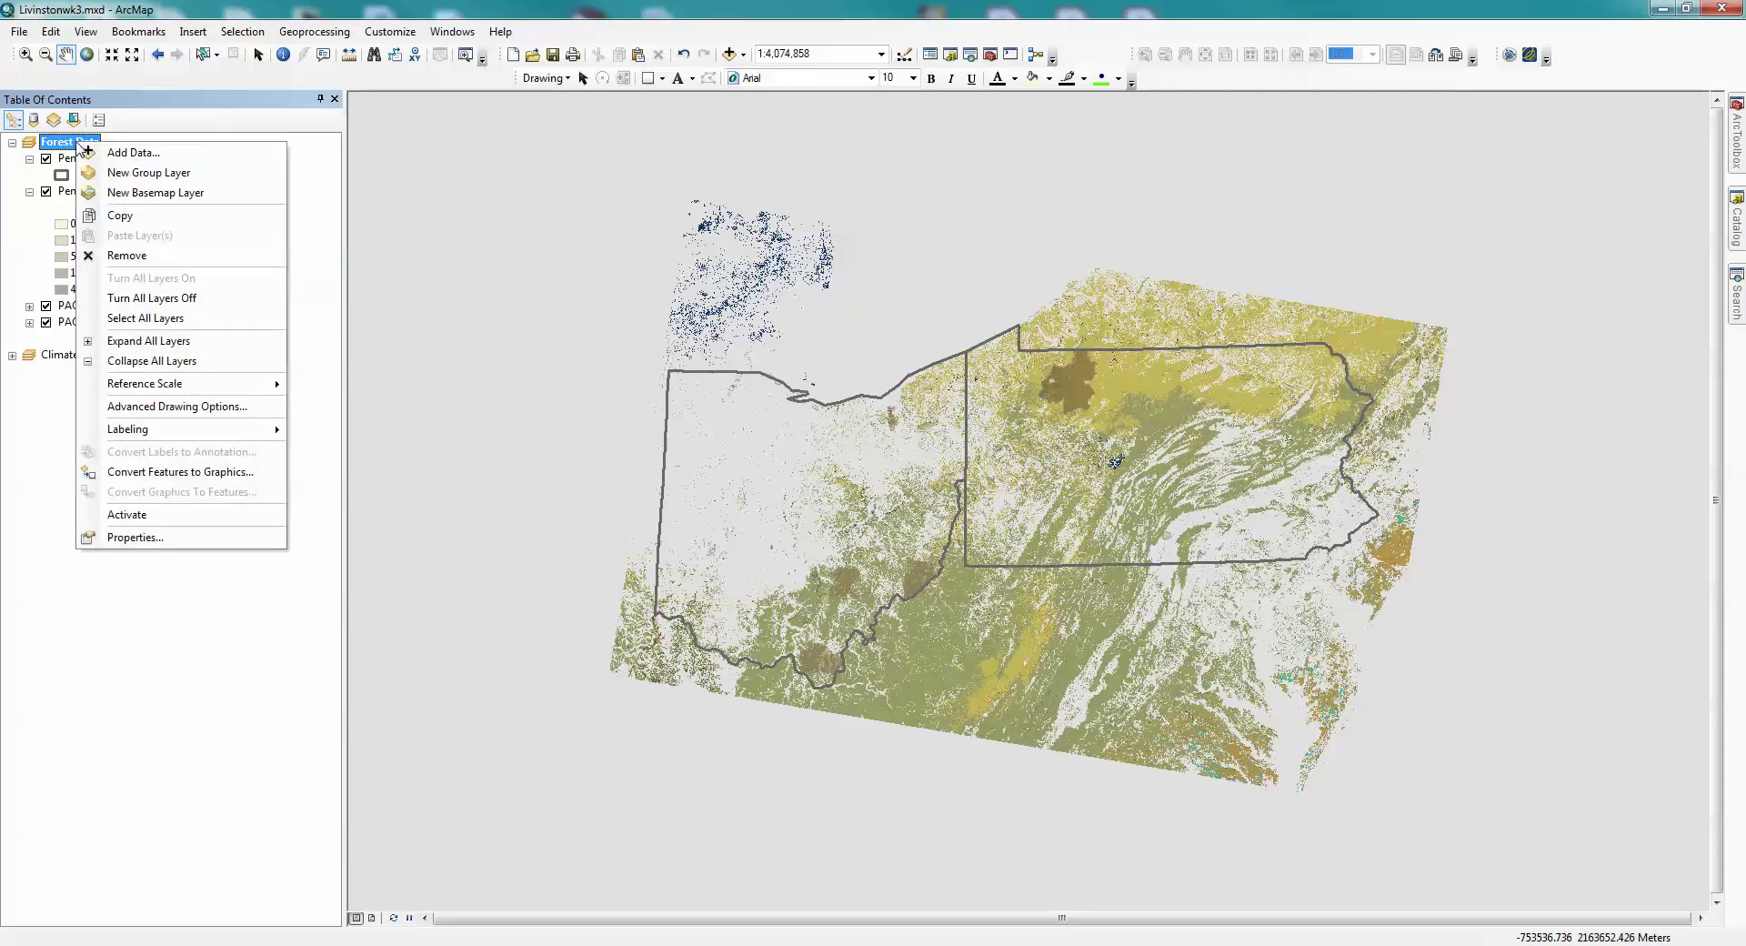
{"action": "left_click", "coordinate": [135, 538]}
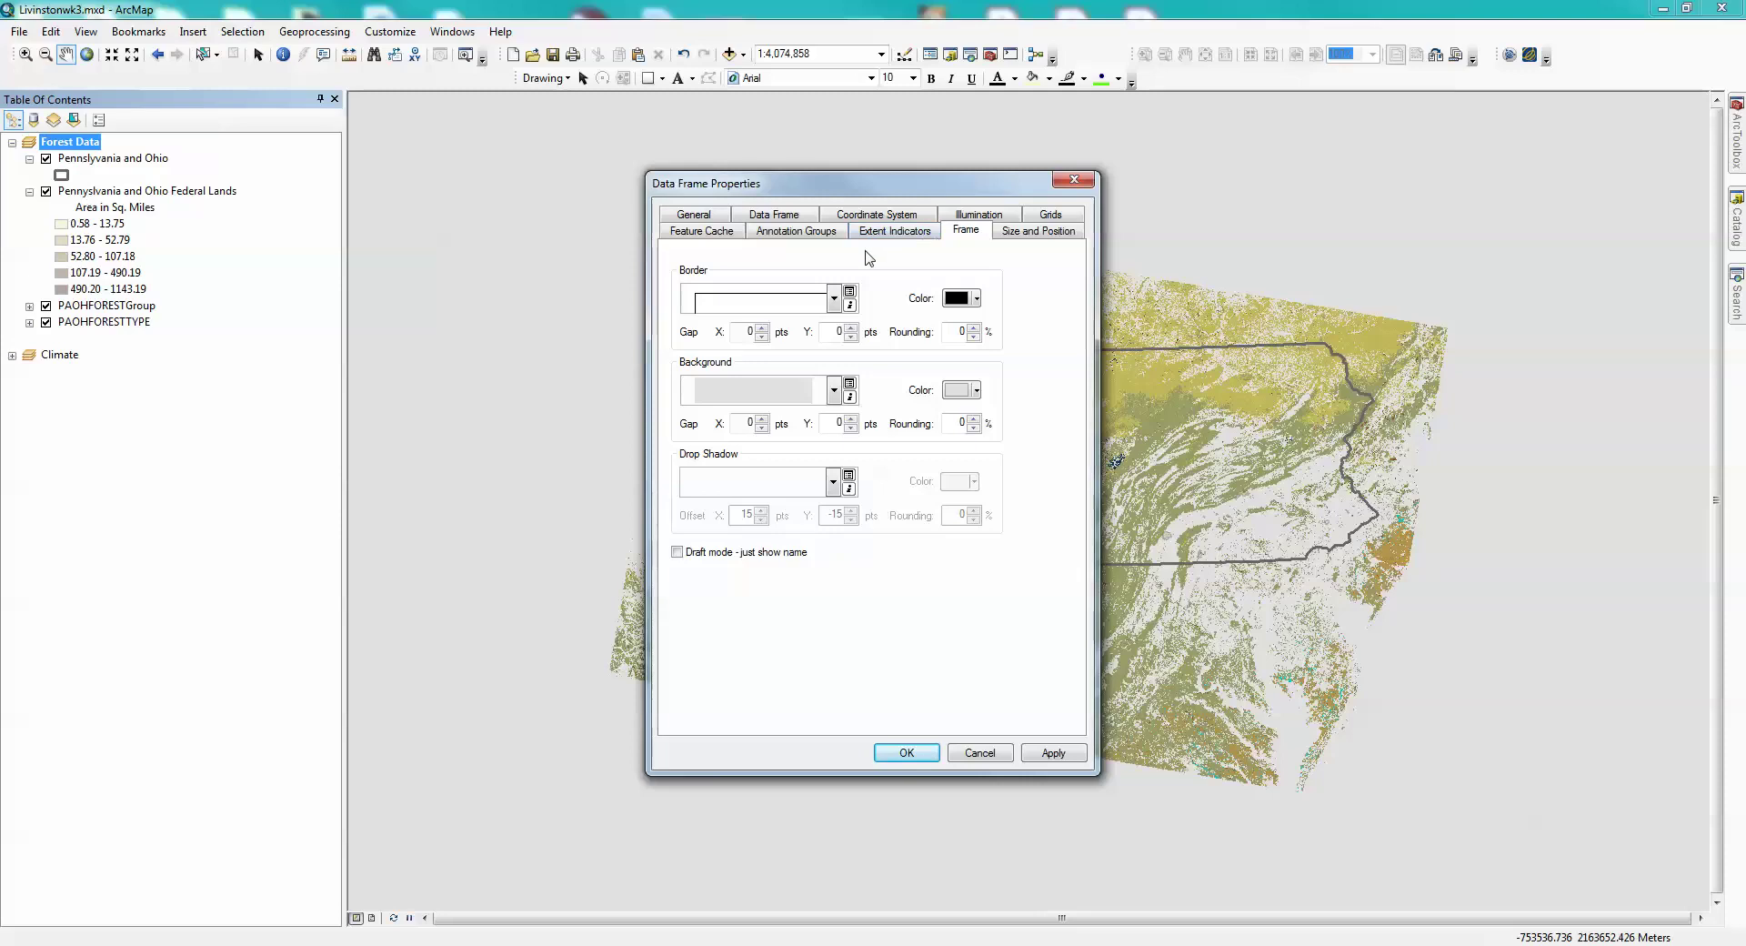
{"action": "left_click", "coordinate": [765, 217]}
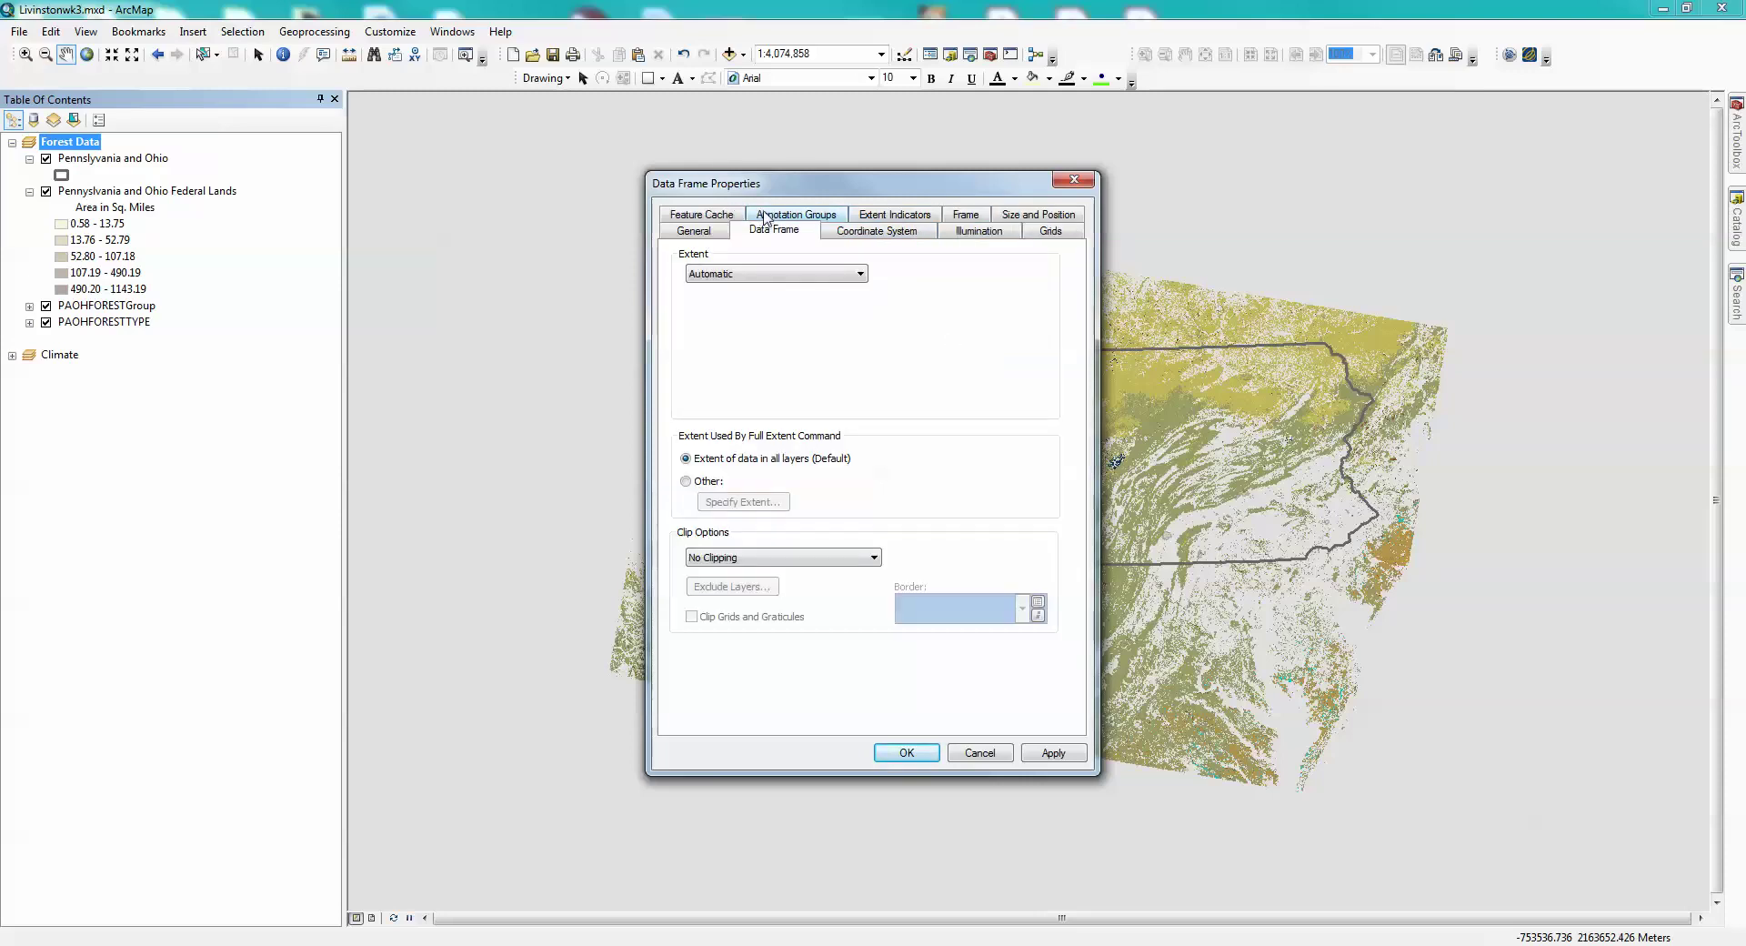
{"action": "left_click", "coordinate": [876, 558]}
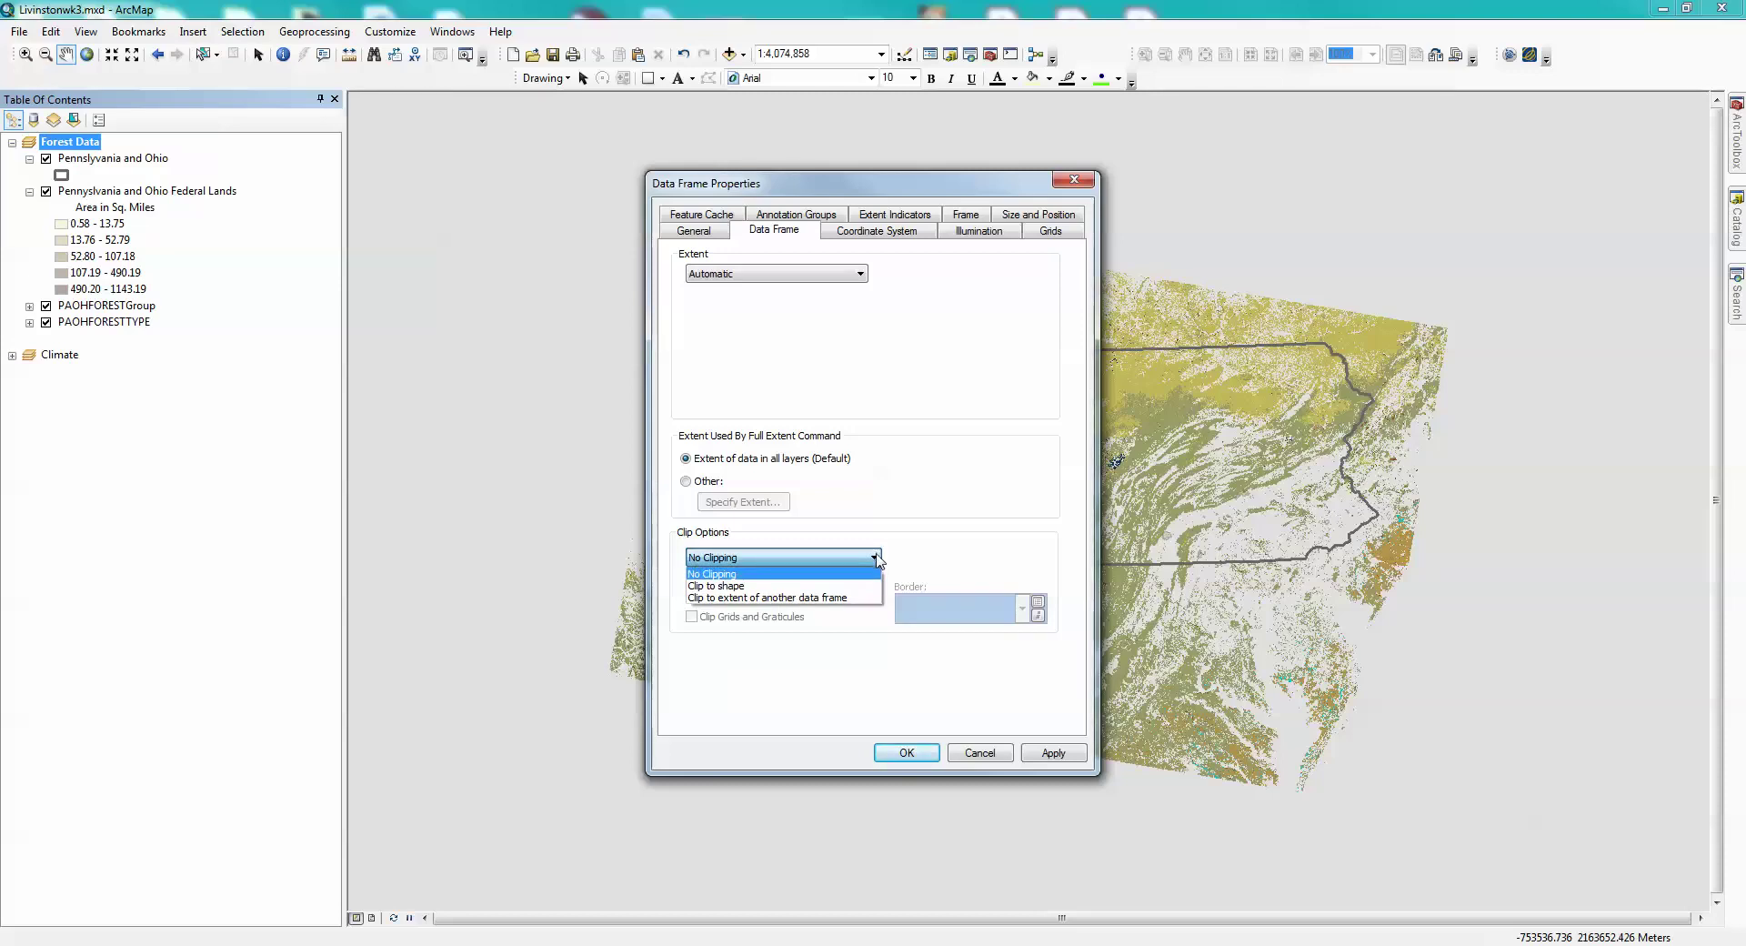
{"action": "left_click", "coordinate": [732, 587]}
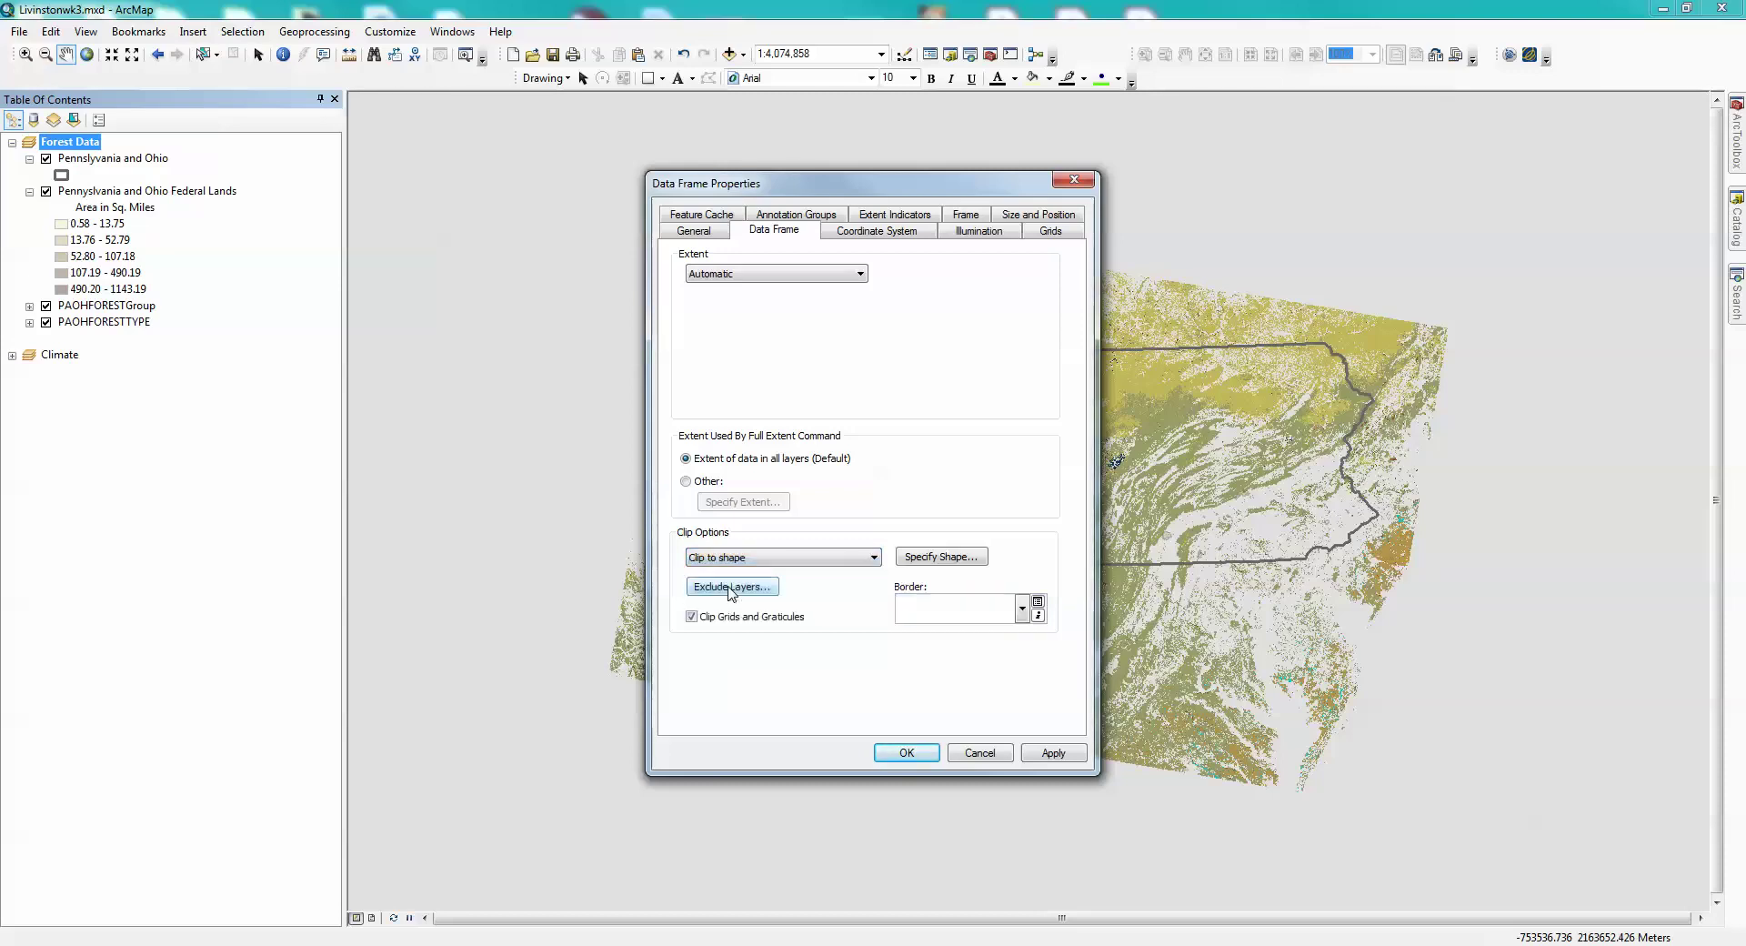
{"action": "left_click", "coordinate": [946, 556]}
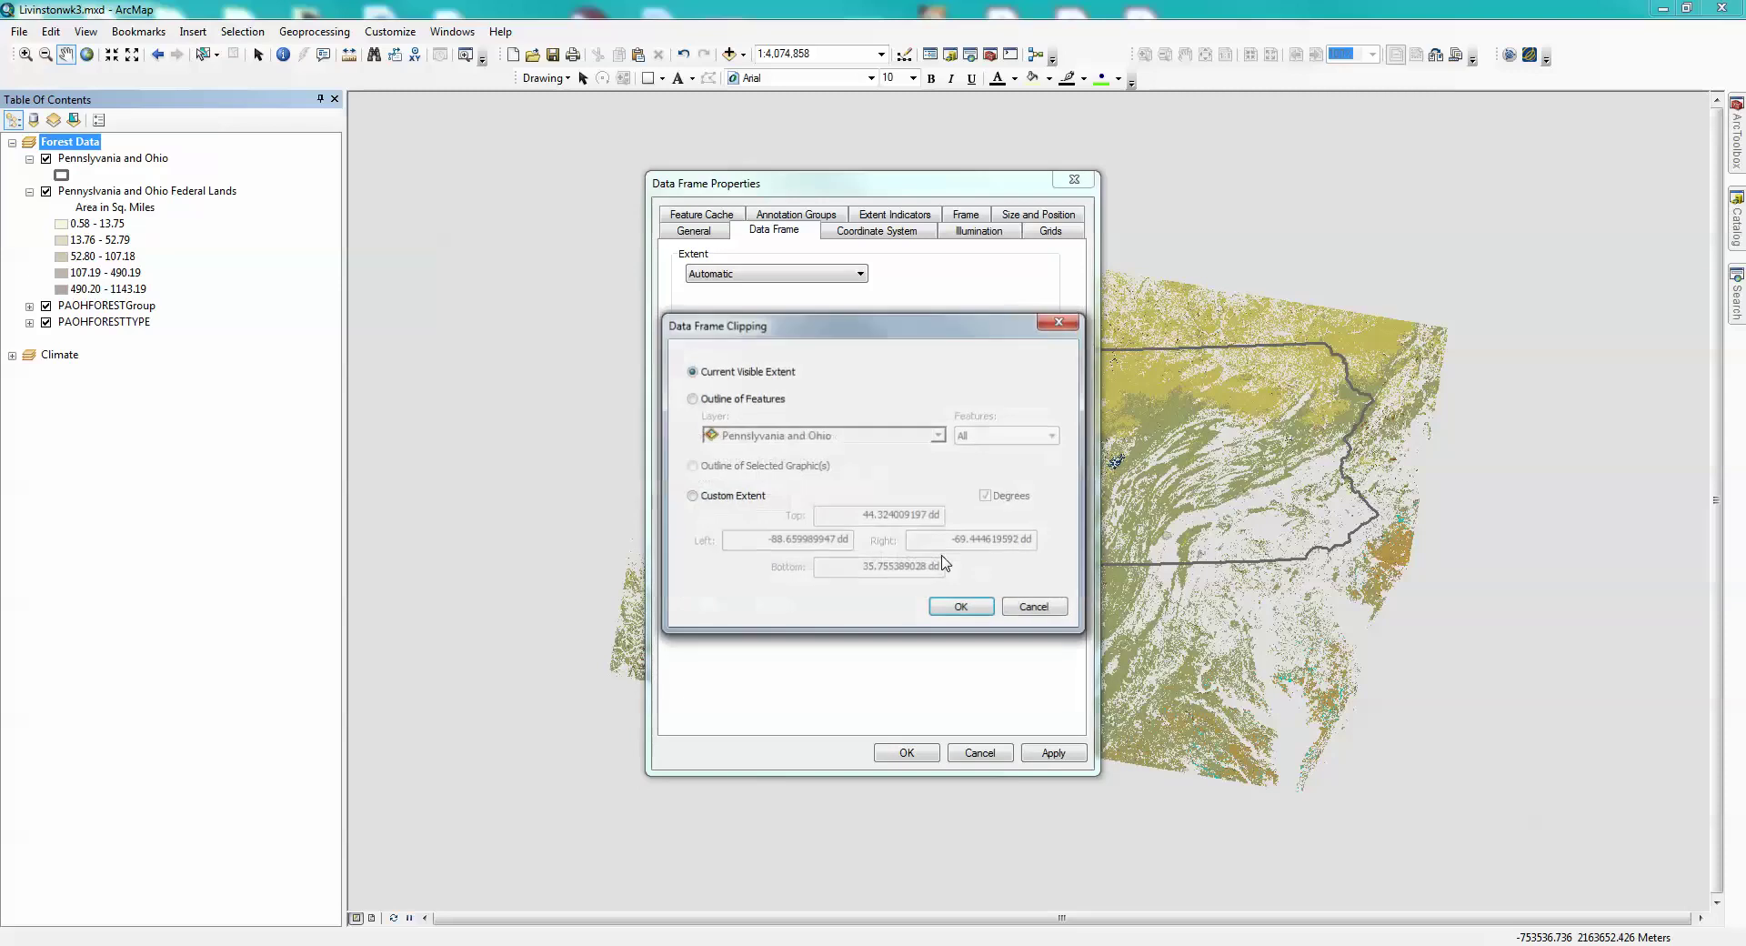
{"action": "left_click", "coordinate": [692, 399]}
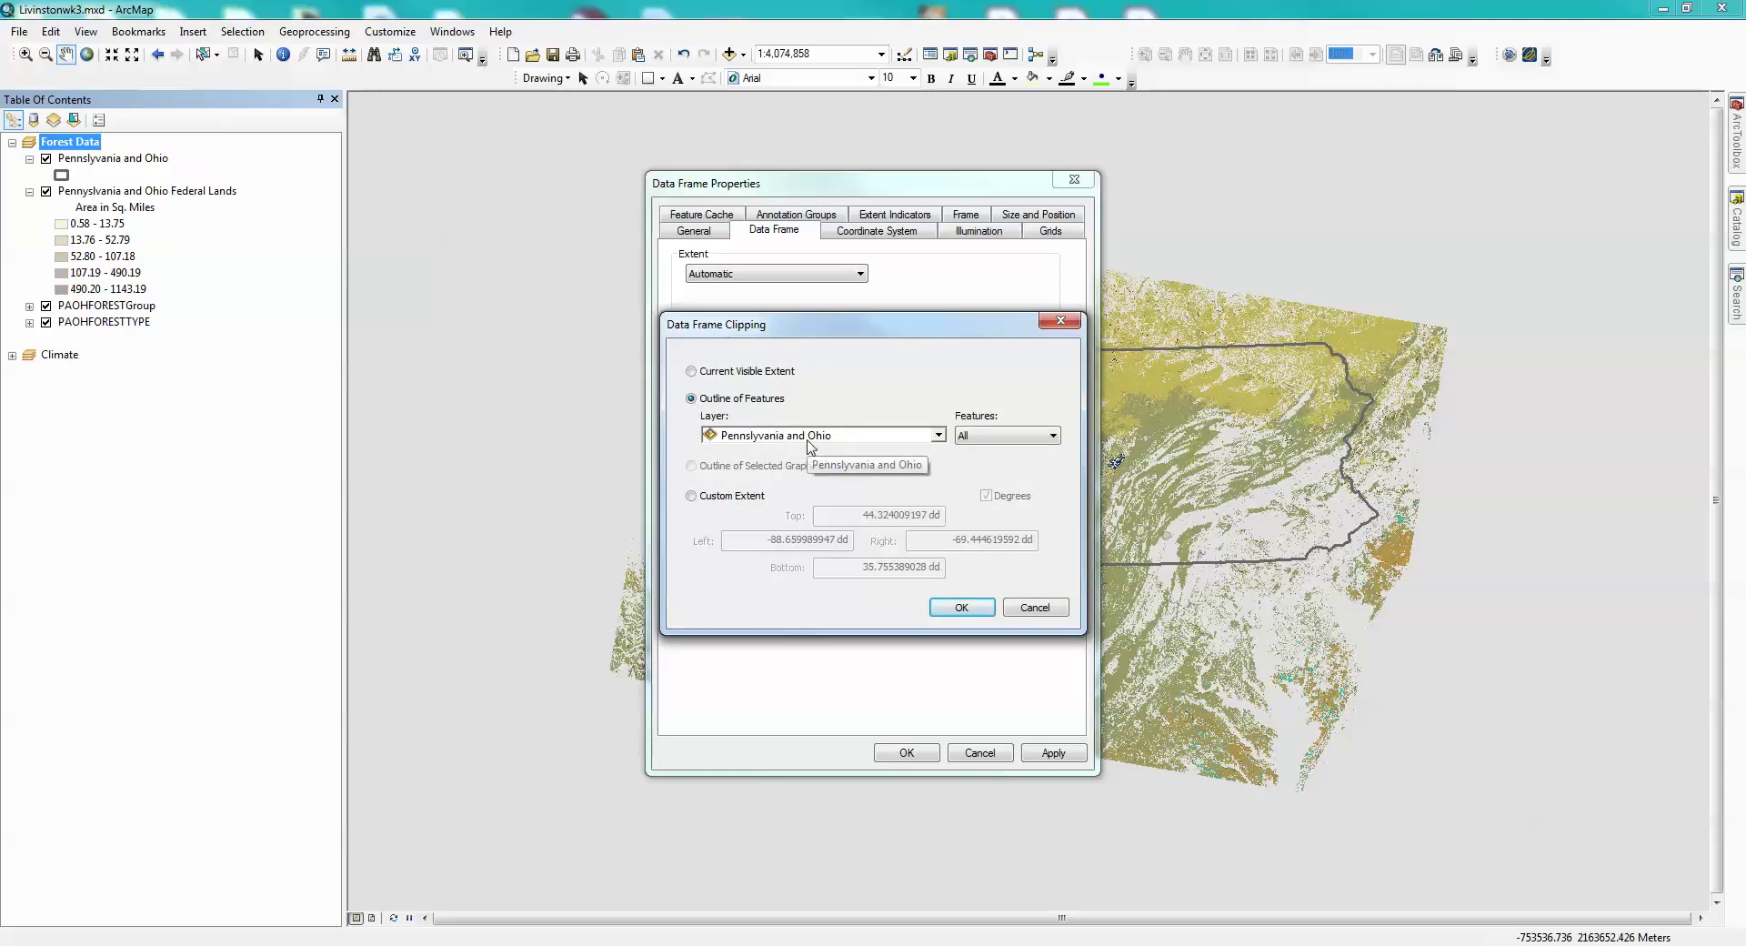
{"action": "left_click", "coordinate": [963, 605]}
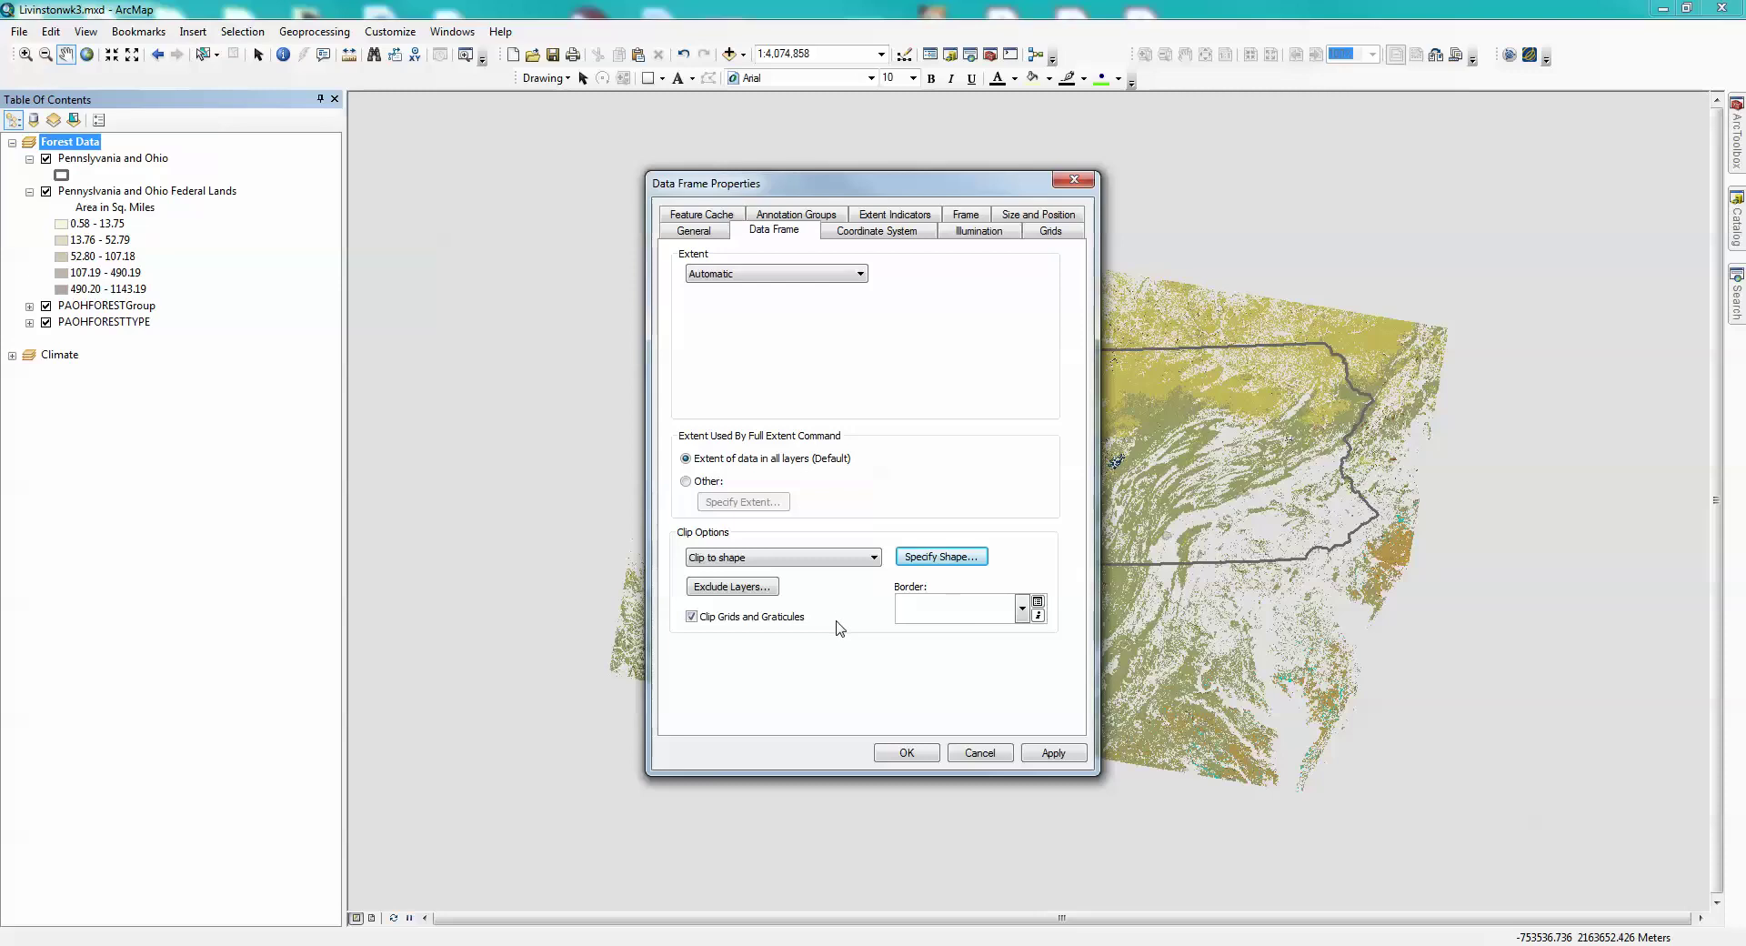
Step: Keep no clip border, turn off Clip Grids, and apply and close, accepting the warnings
{"action": "left_click", "coordinate": [1025, 609]}
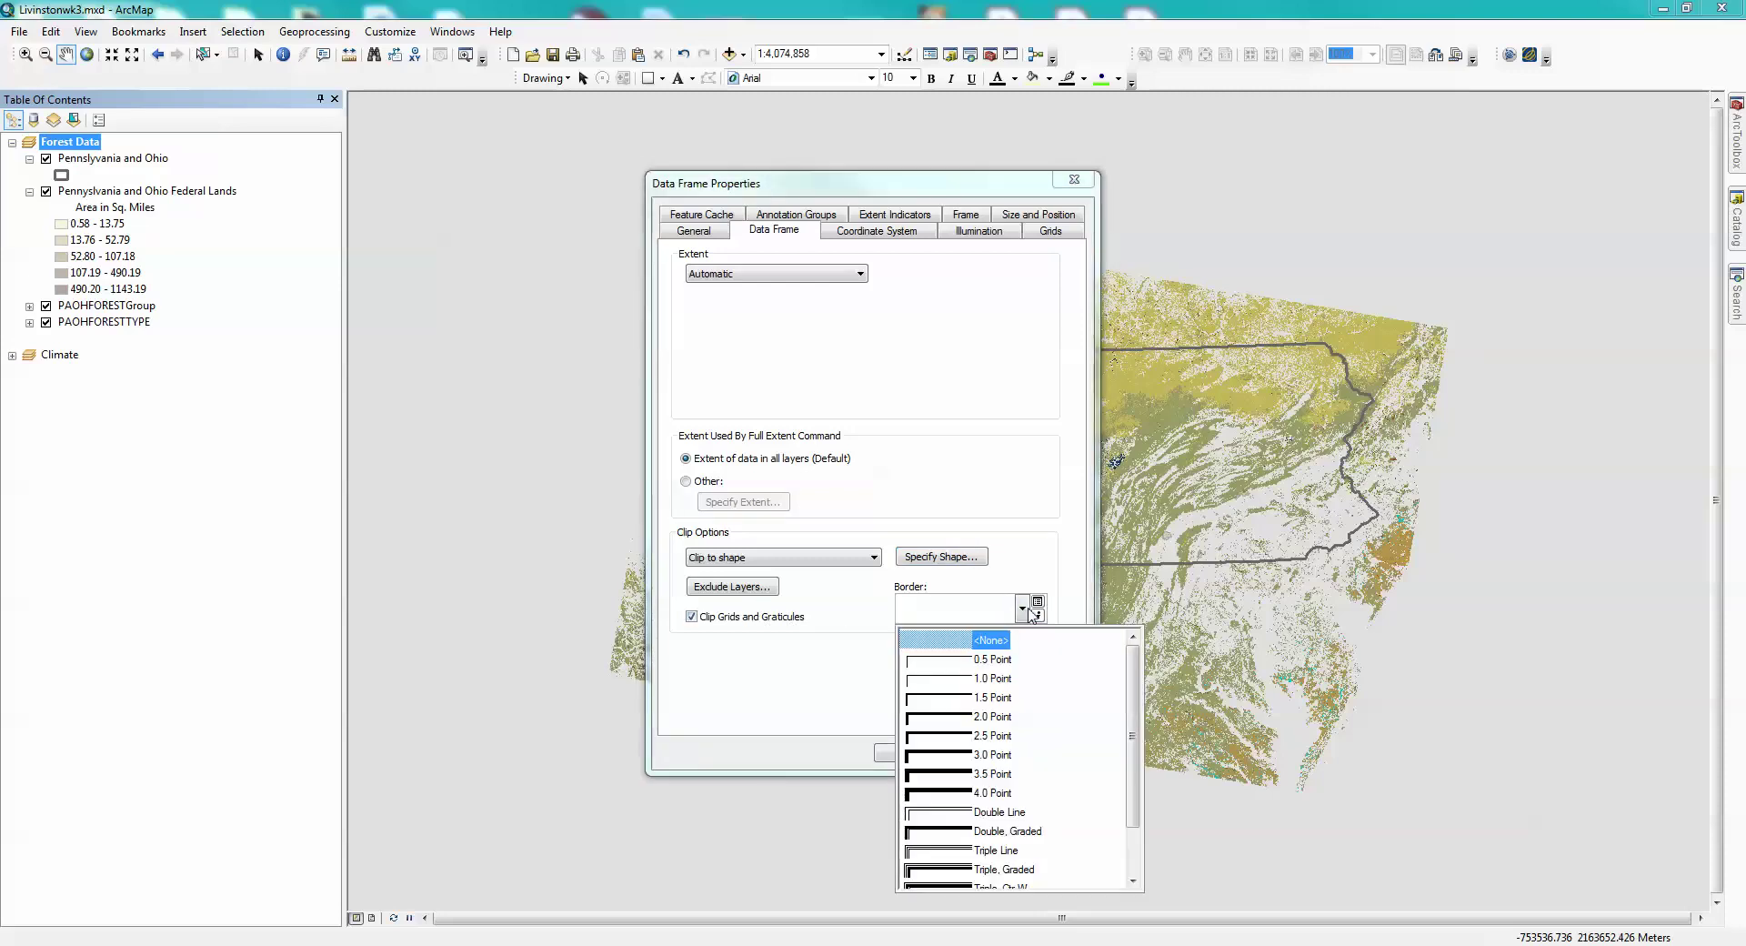
{"action": "left_click", "coordinate": [1035, 550]}
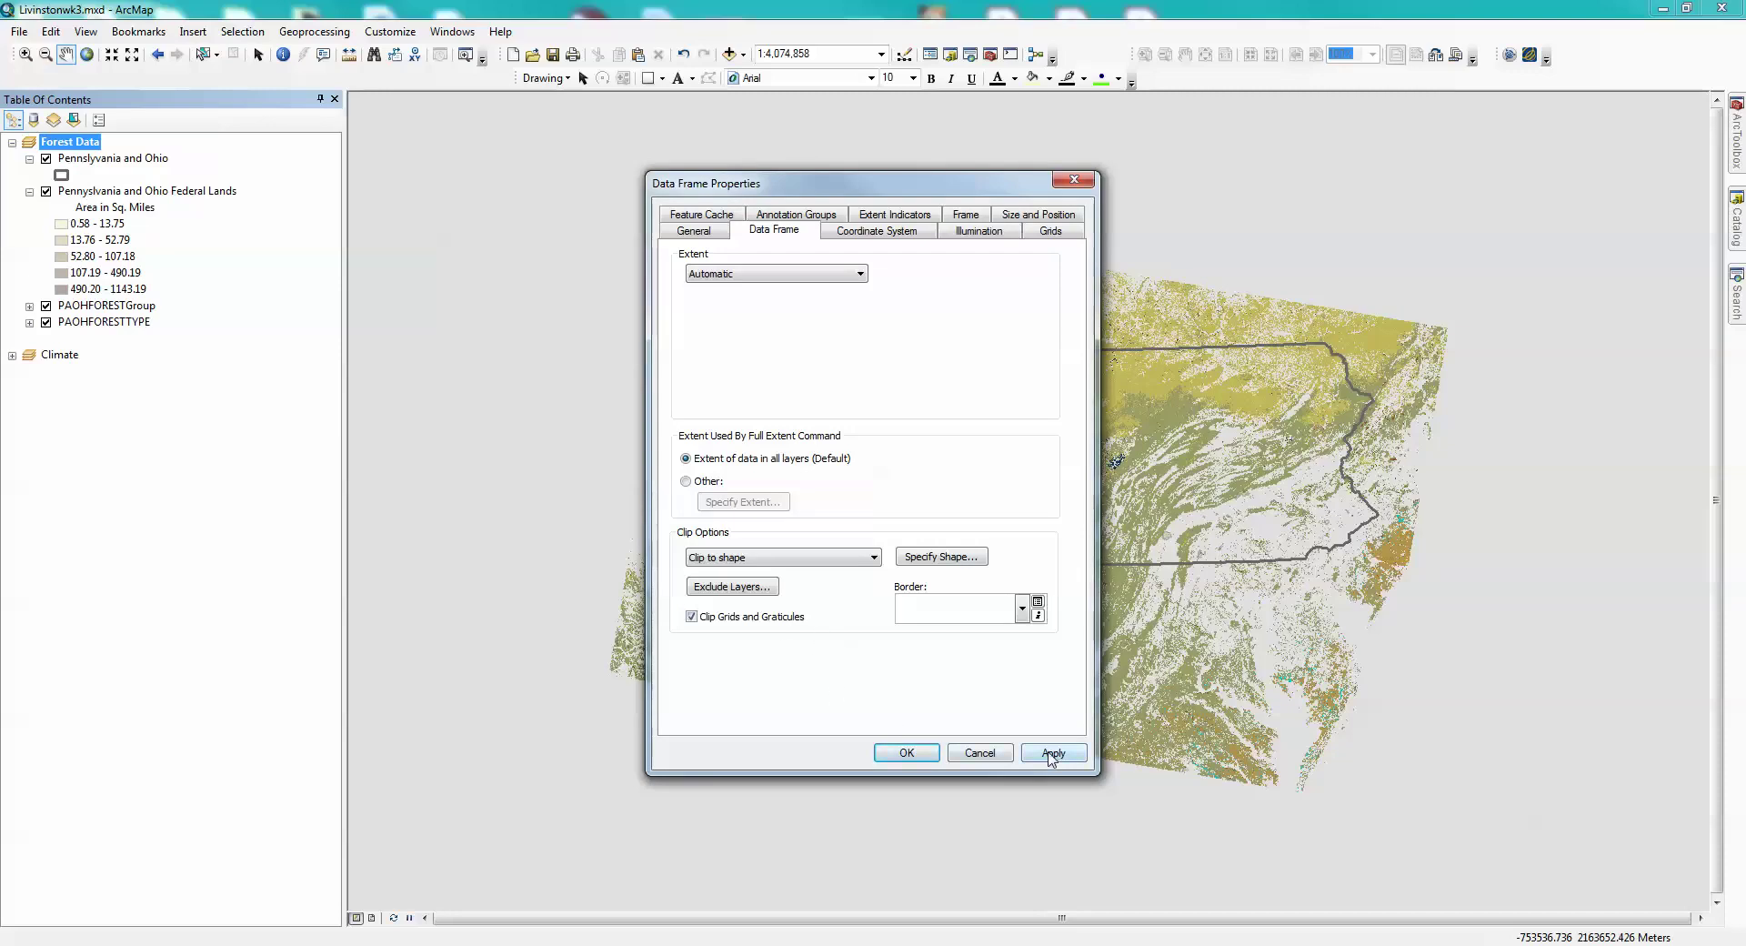
{"action": "left_click", "coordinate": [691, 616]}
{"action": "left_click", "coordinate": [1053, 752]}
{"action": "left_click", "coordinate": [743, 525]}
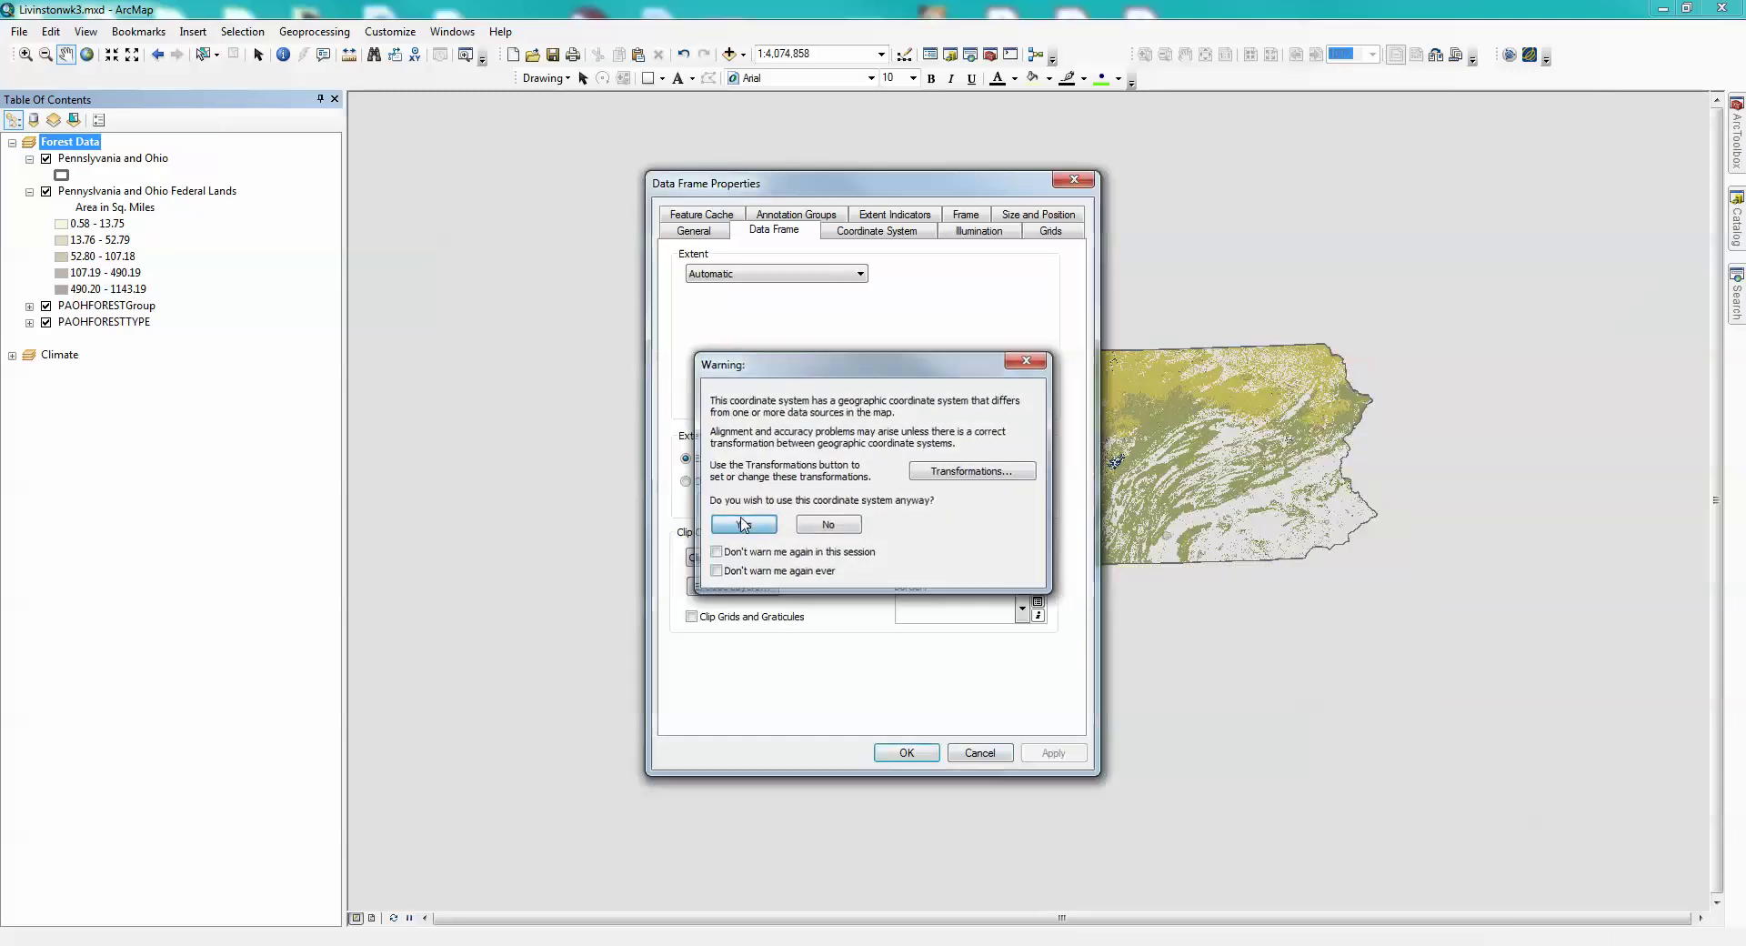
{"action": "left_click", "coordinate": [914, 758]}
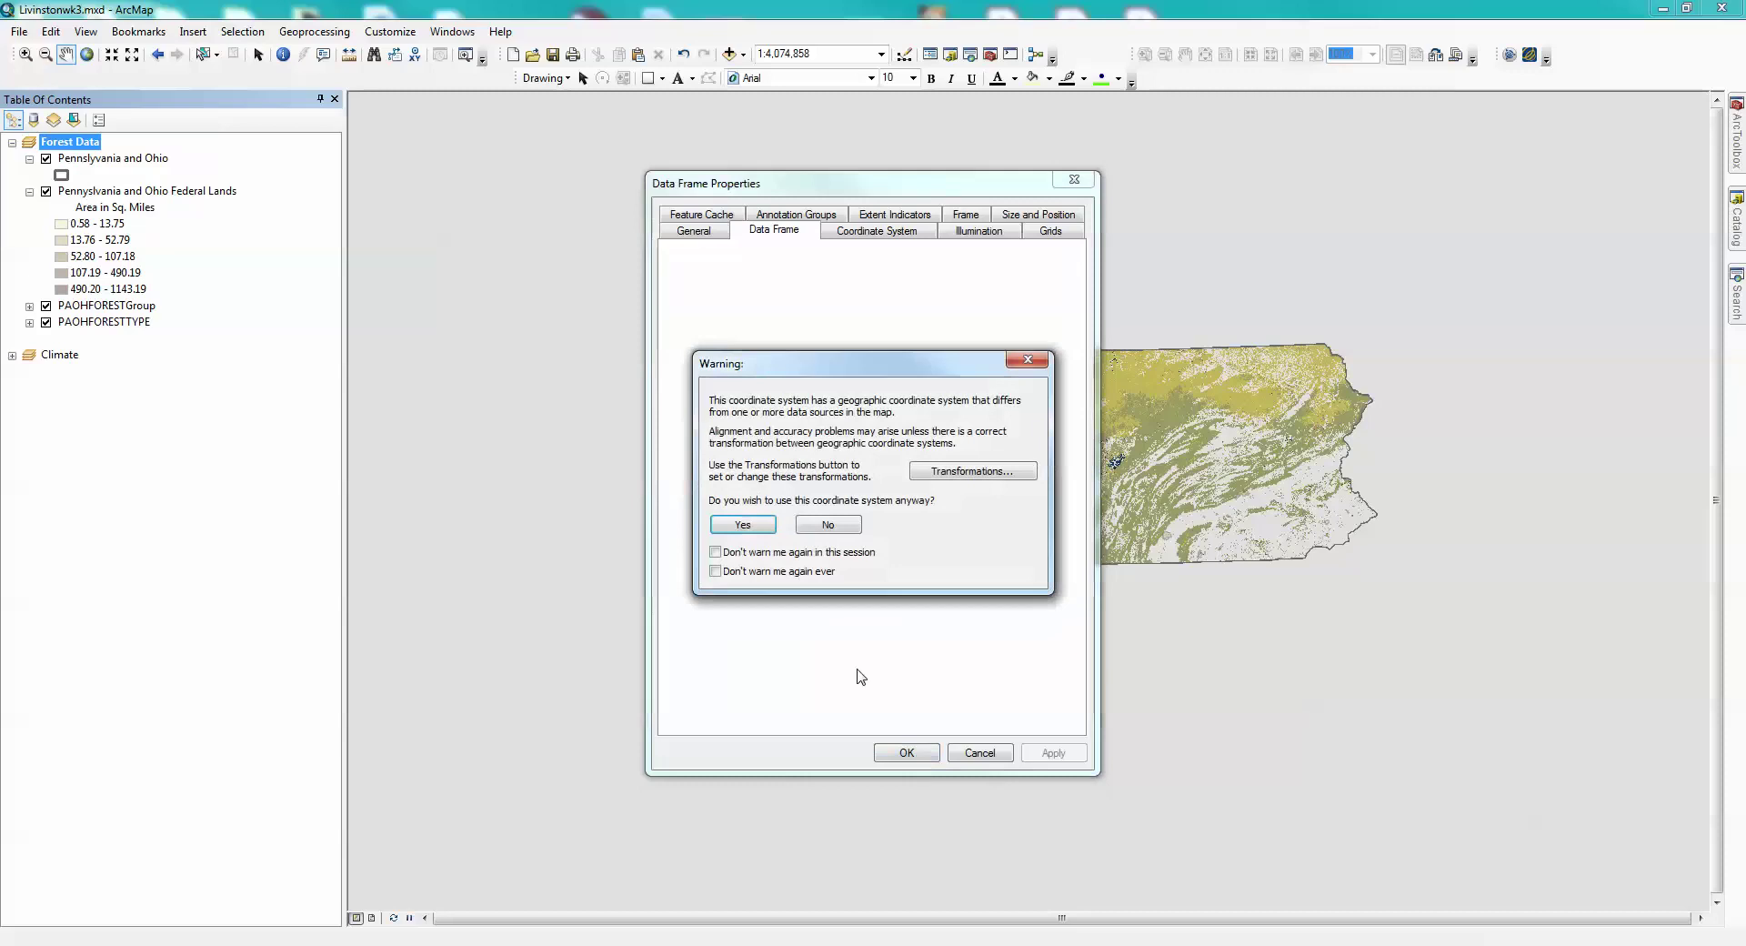
{"action": "left_click", "coordinate": [748, 521]}
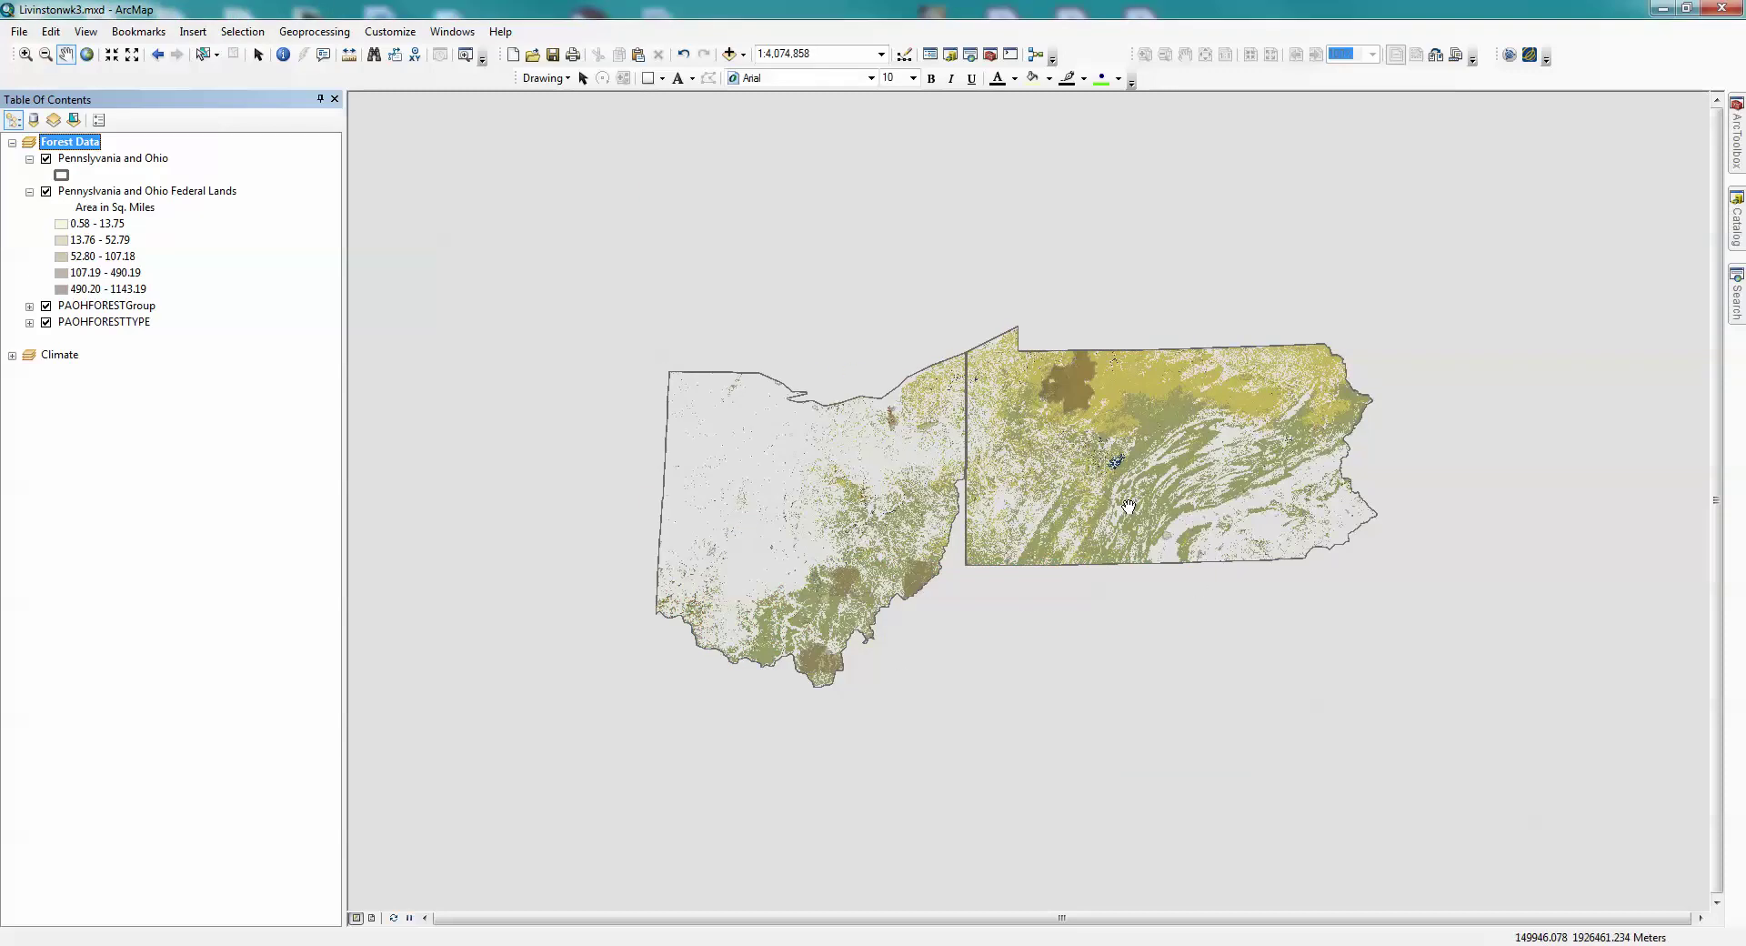
Step: Enter 1:3,500,000 in the Map Scale box for the Forest Data map
{"action": "left_click", "coordinate": [819, 54]}
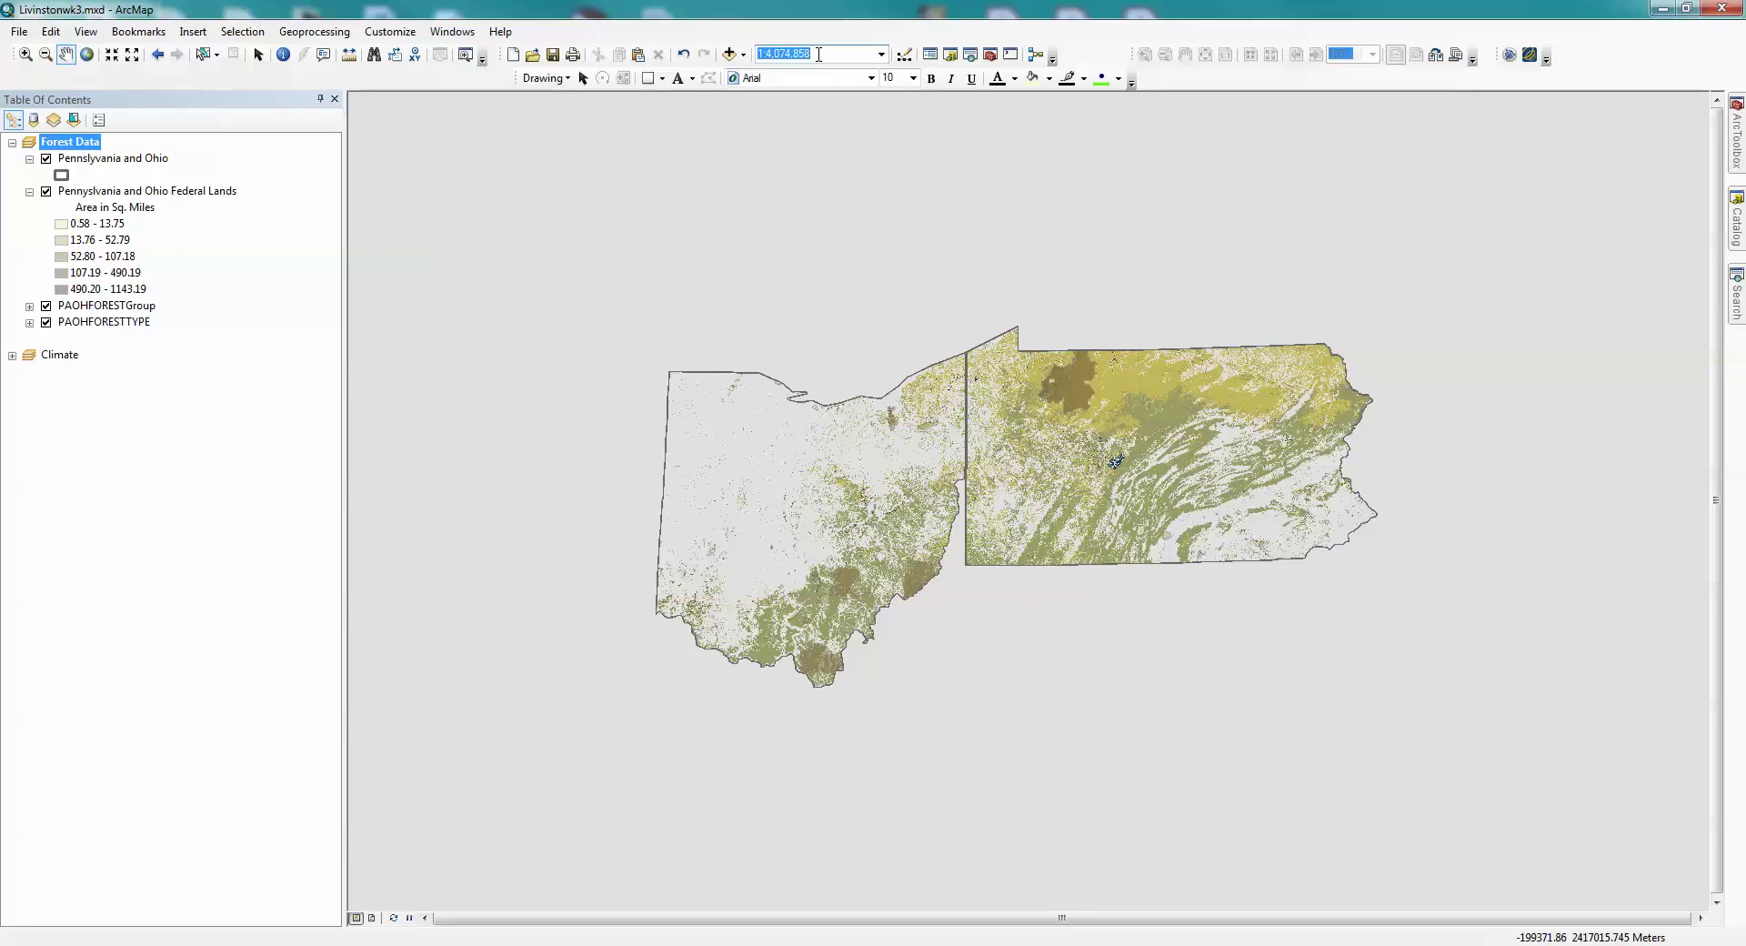
{"action": "type", "text": "3,500,000"}
{"action": "key", "text": "Return"}
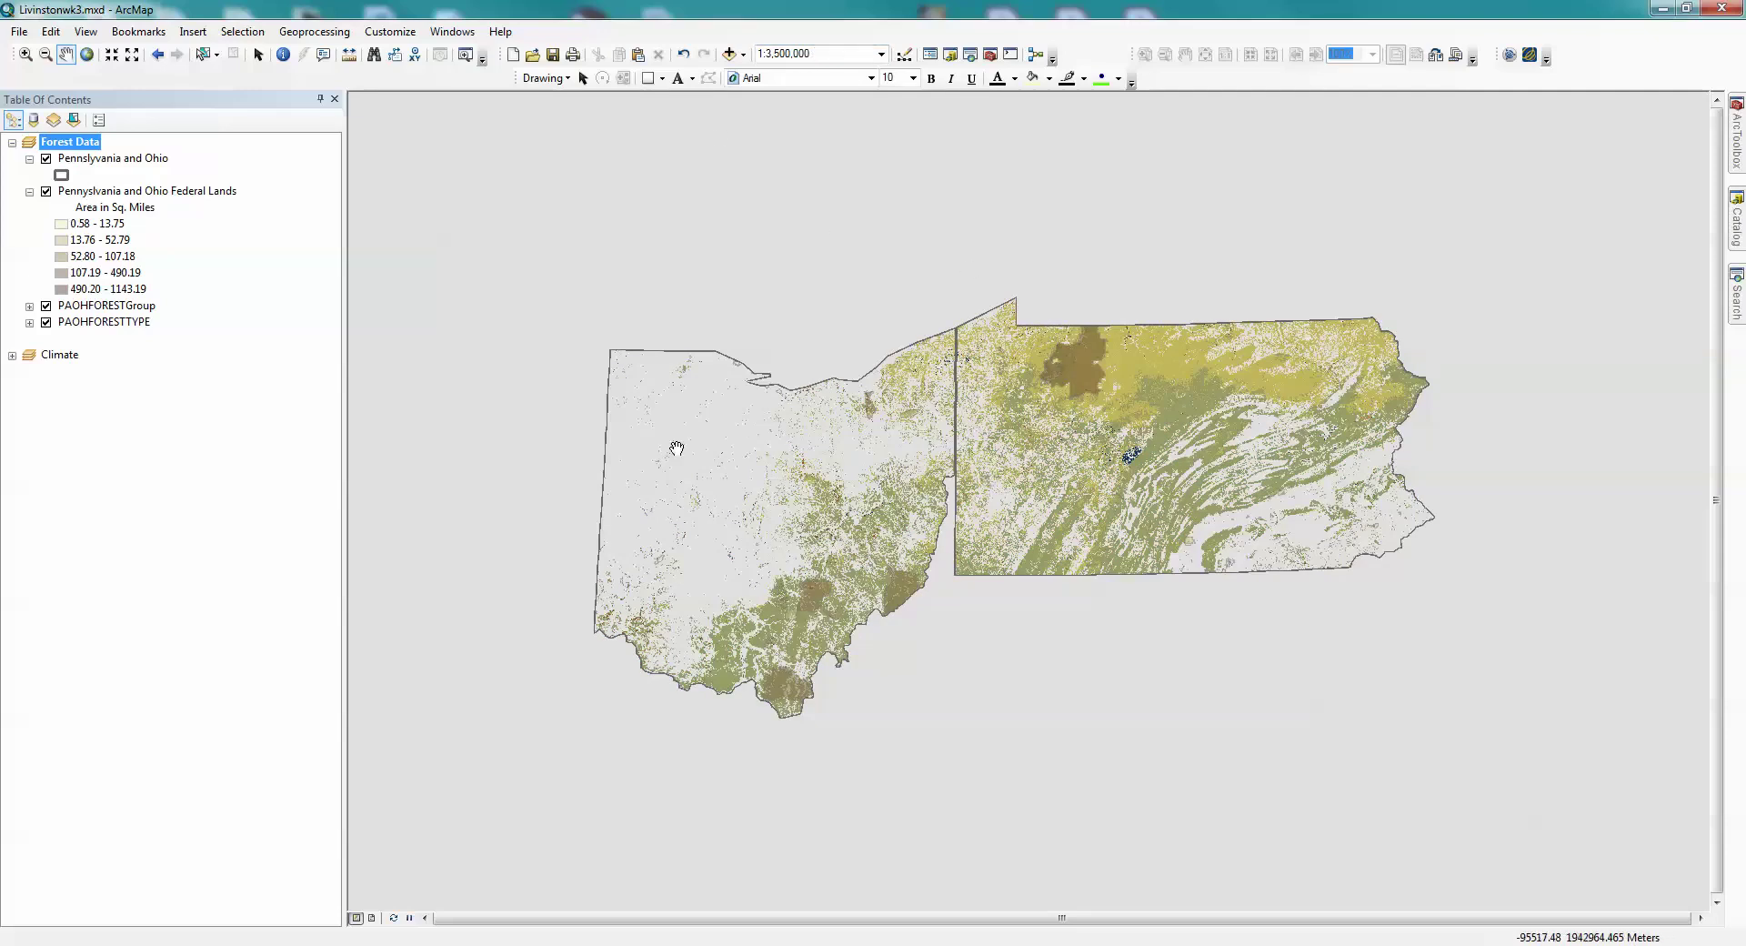
Step: Activate the Climate frame and set its map scale to 1:3,500,000
{"action": "right_click", "coordinate": [67, 356]}
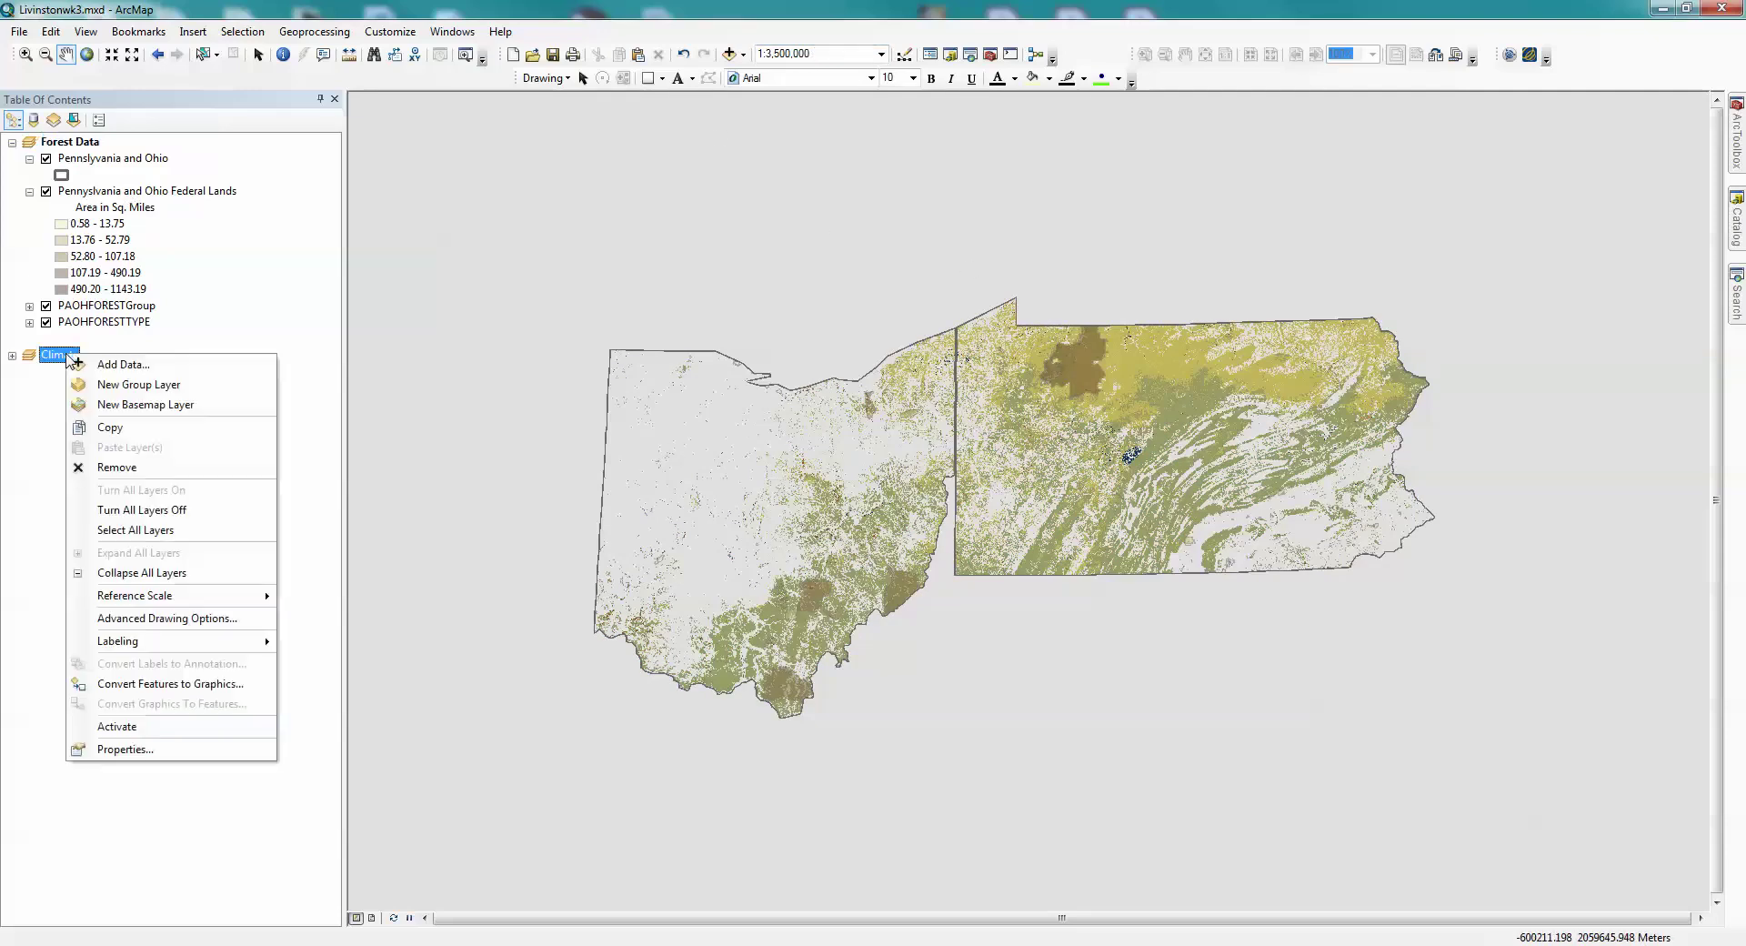
{"action": "left_click", "coordinate": [117, 726]}
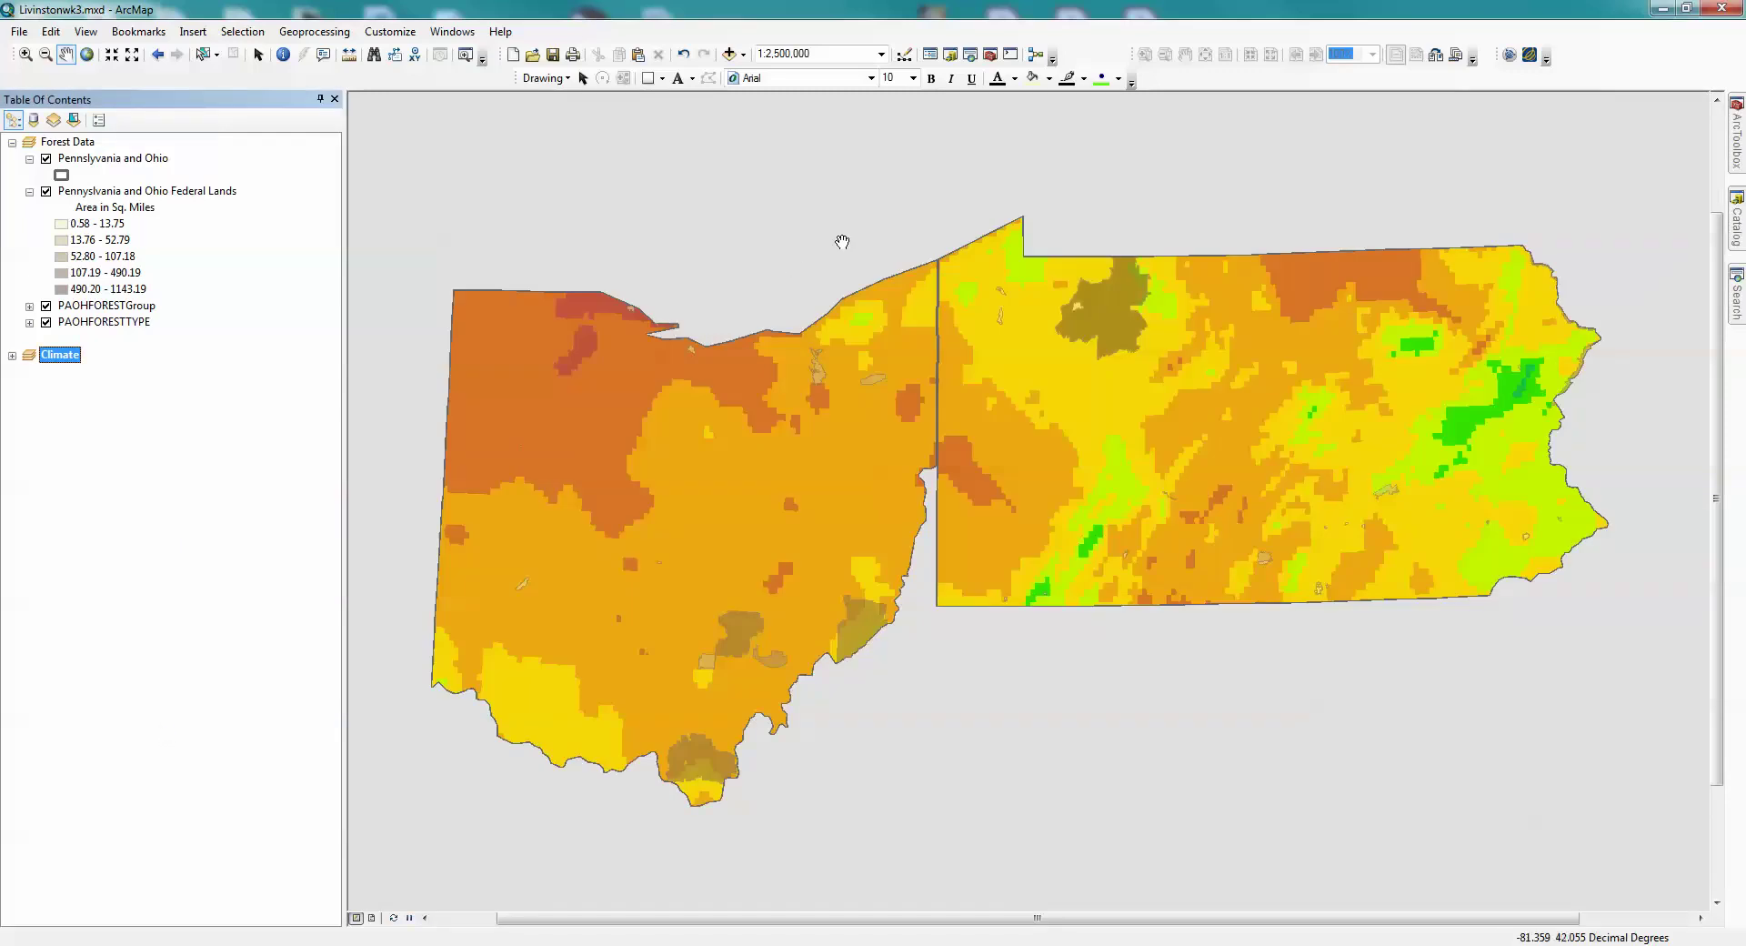
{"action": "left_click", "coordinate": [770, 55]}
{"action": "left_click", "coordinate": [770, 55]}
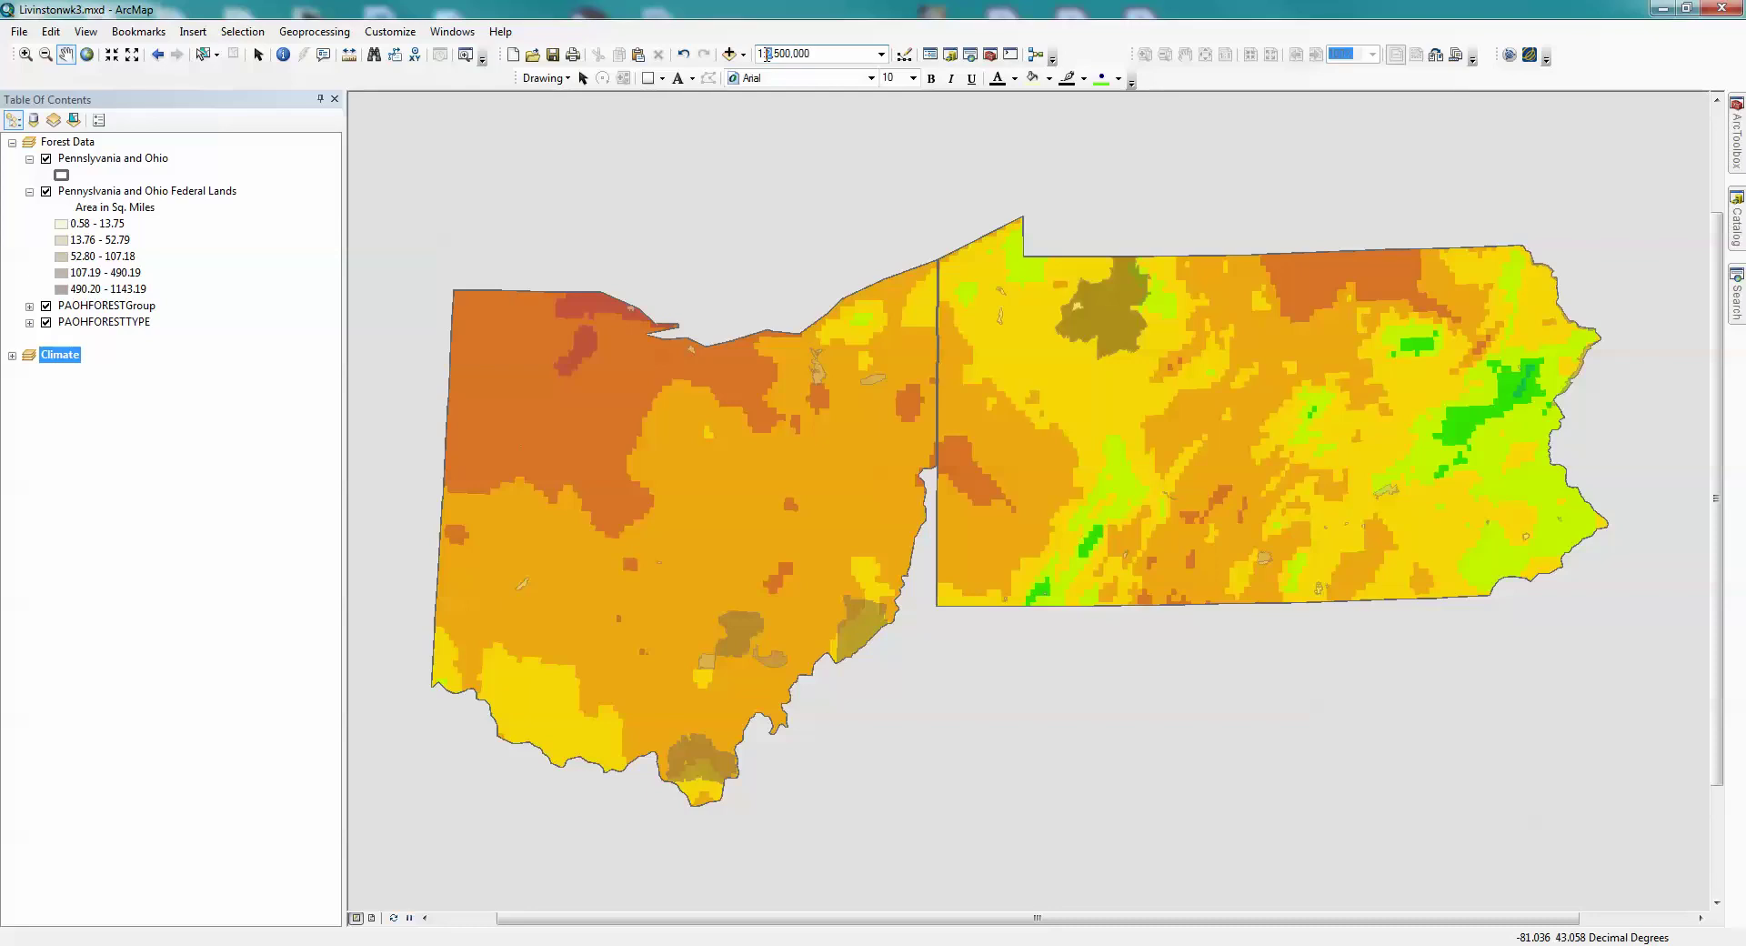
{"action": "left_click", "coordinate": [221, 445]}
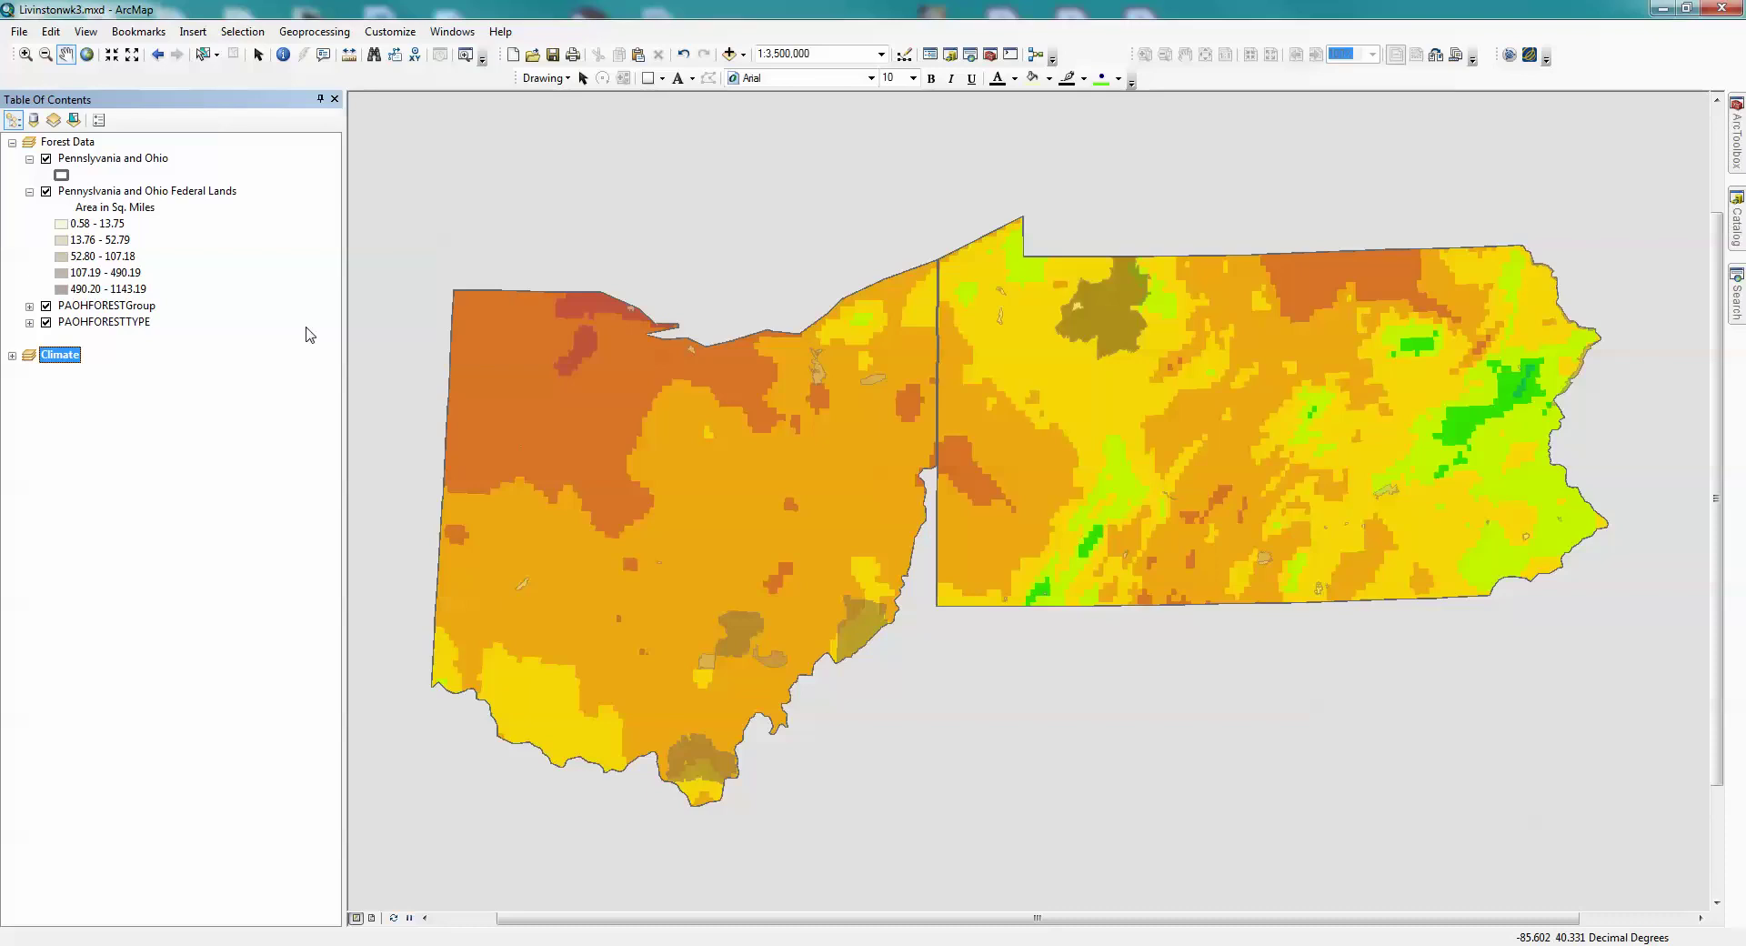
Step: Check the Climate frame's properties without changes, then verify the scale value
{"action": "key", "text": "alt+Return"}
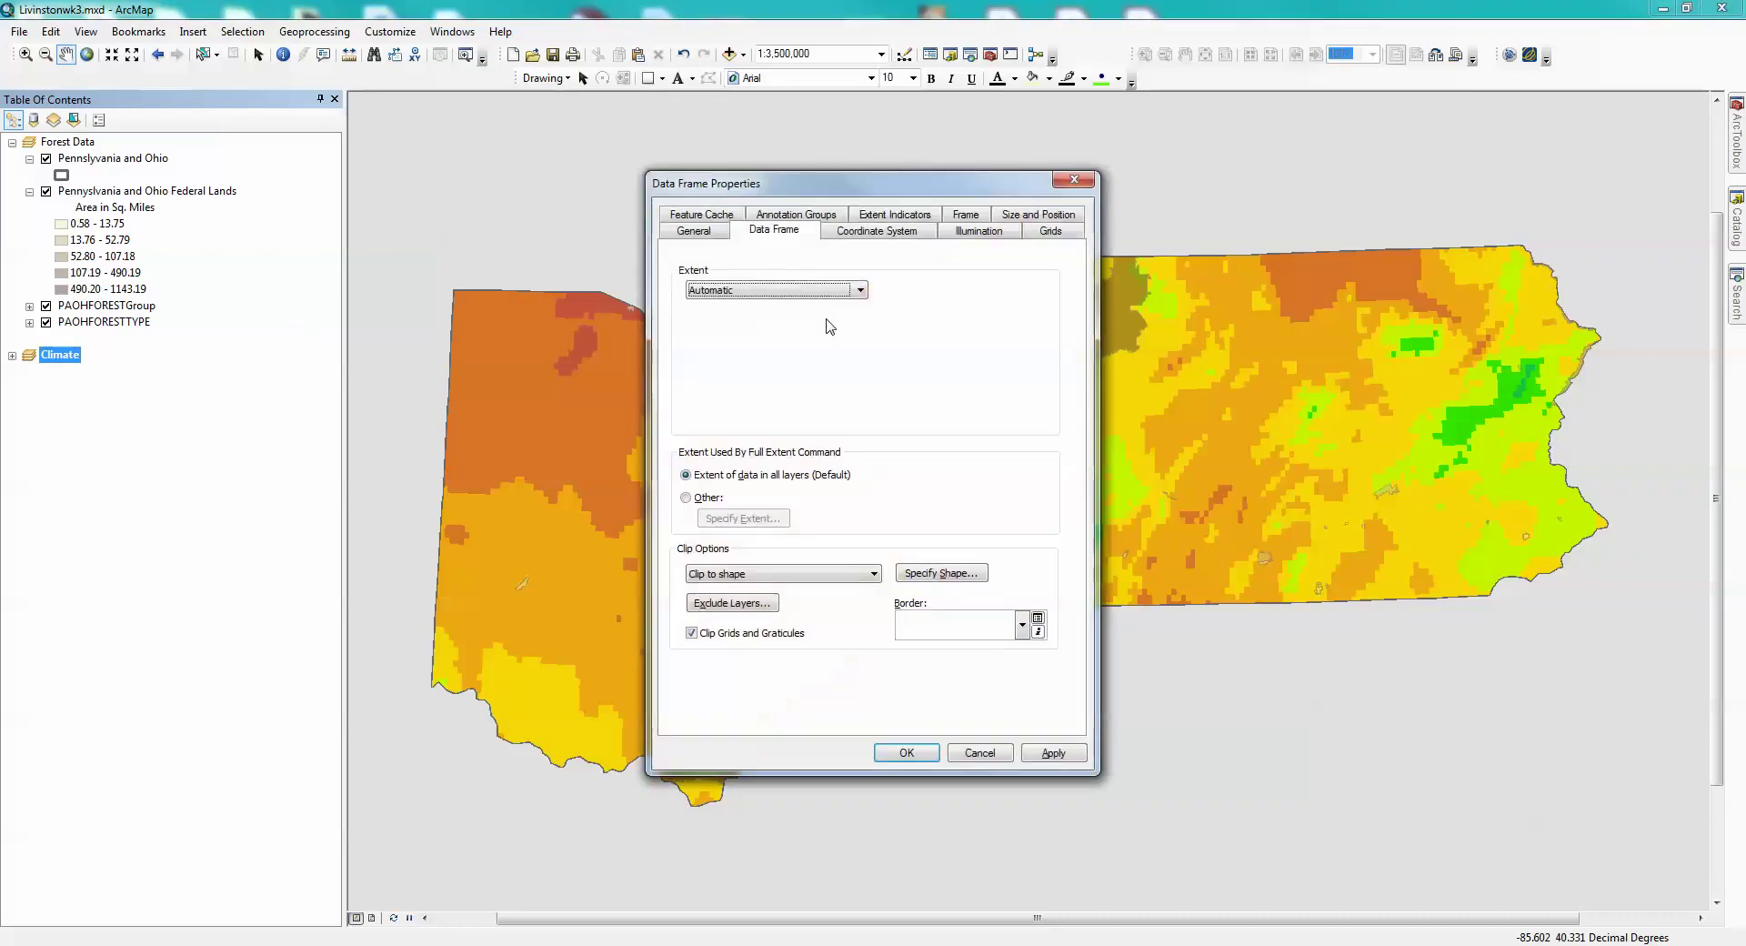
{"action": "left_click", "coordinate": [1075, 179]}
{"action": "left_click", "coordinate": [837, 53]}
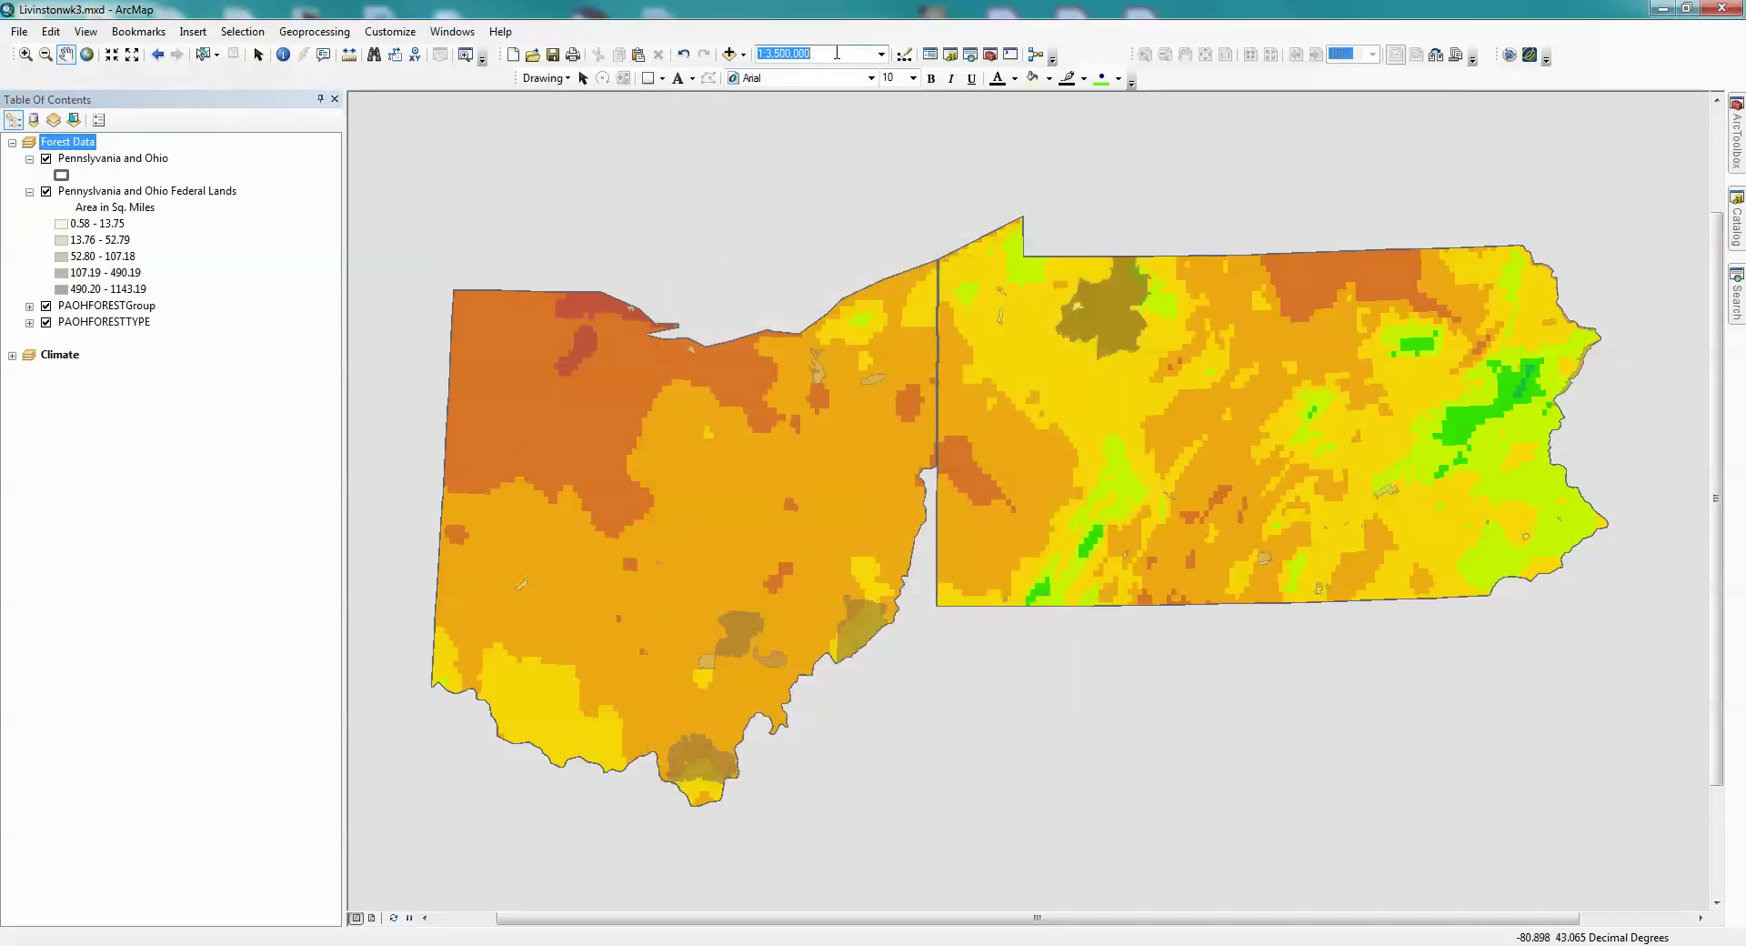
{"action": "right_click", "coordinate": [76, 147]}
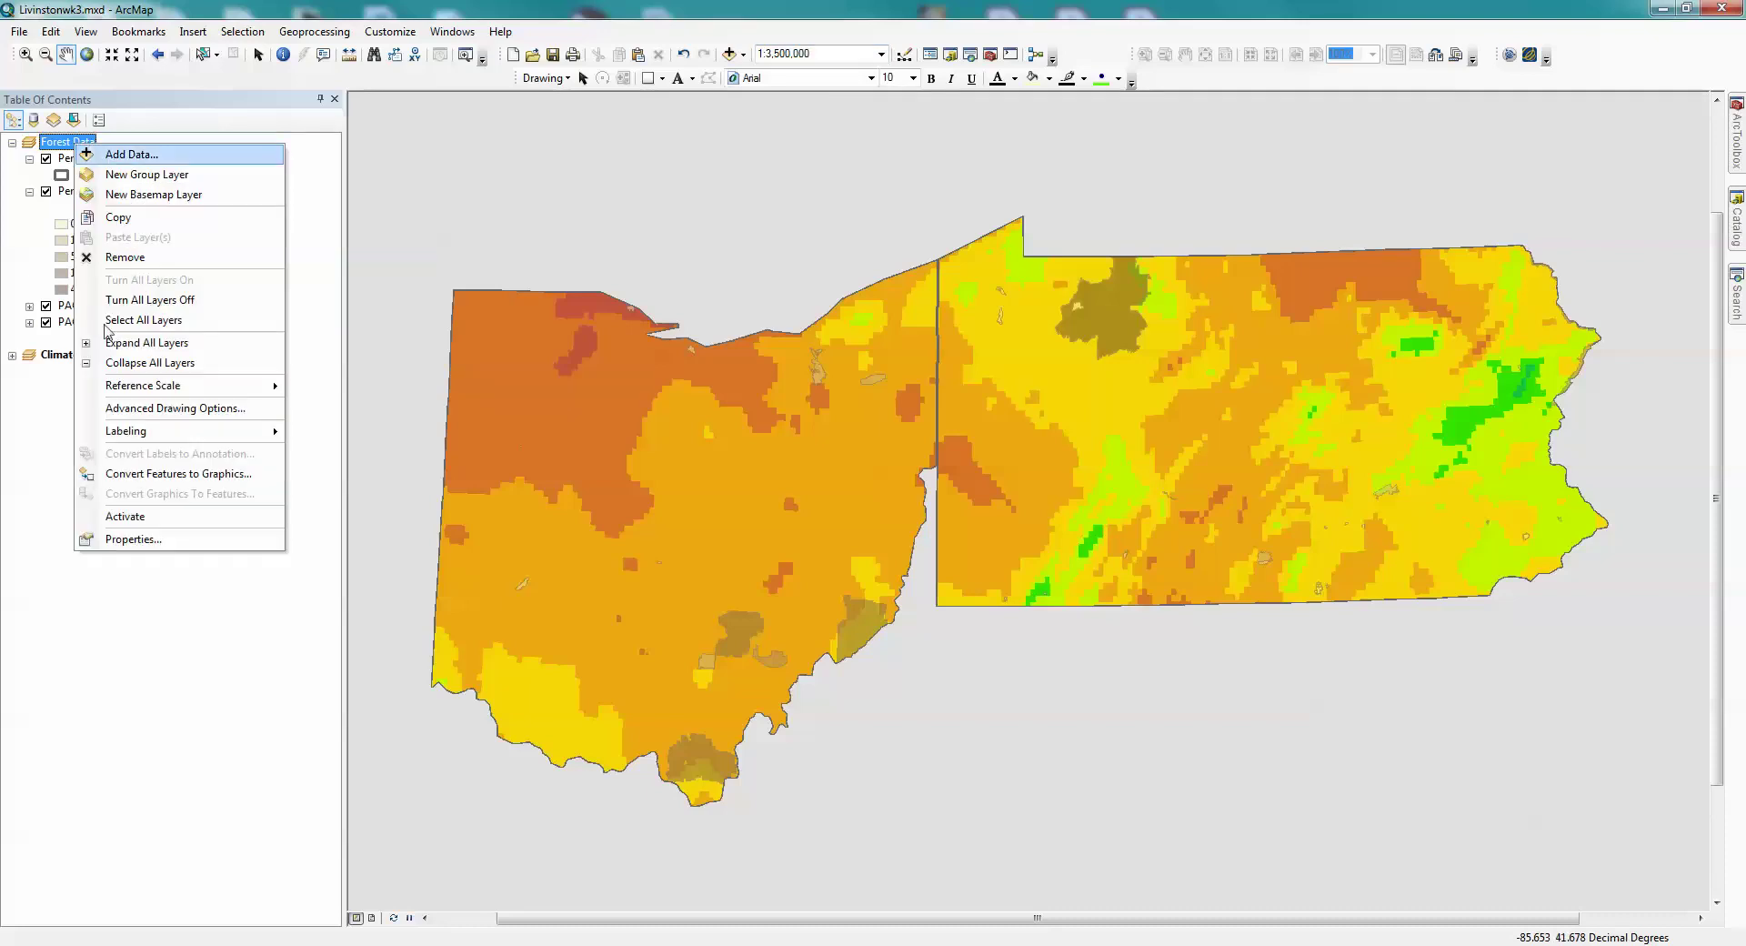
Step: Activate the Forest Data frame and switch to layout view showing both frames on a portrait page
{"action": "left_click", "coordinate": [123, 517]}
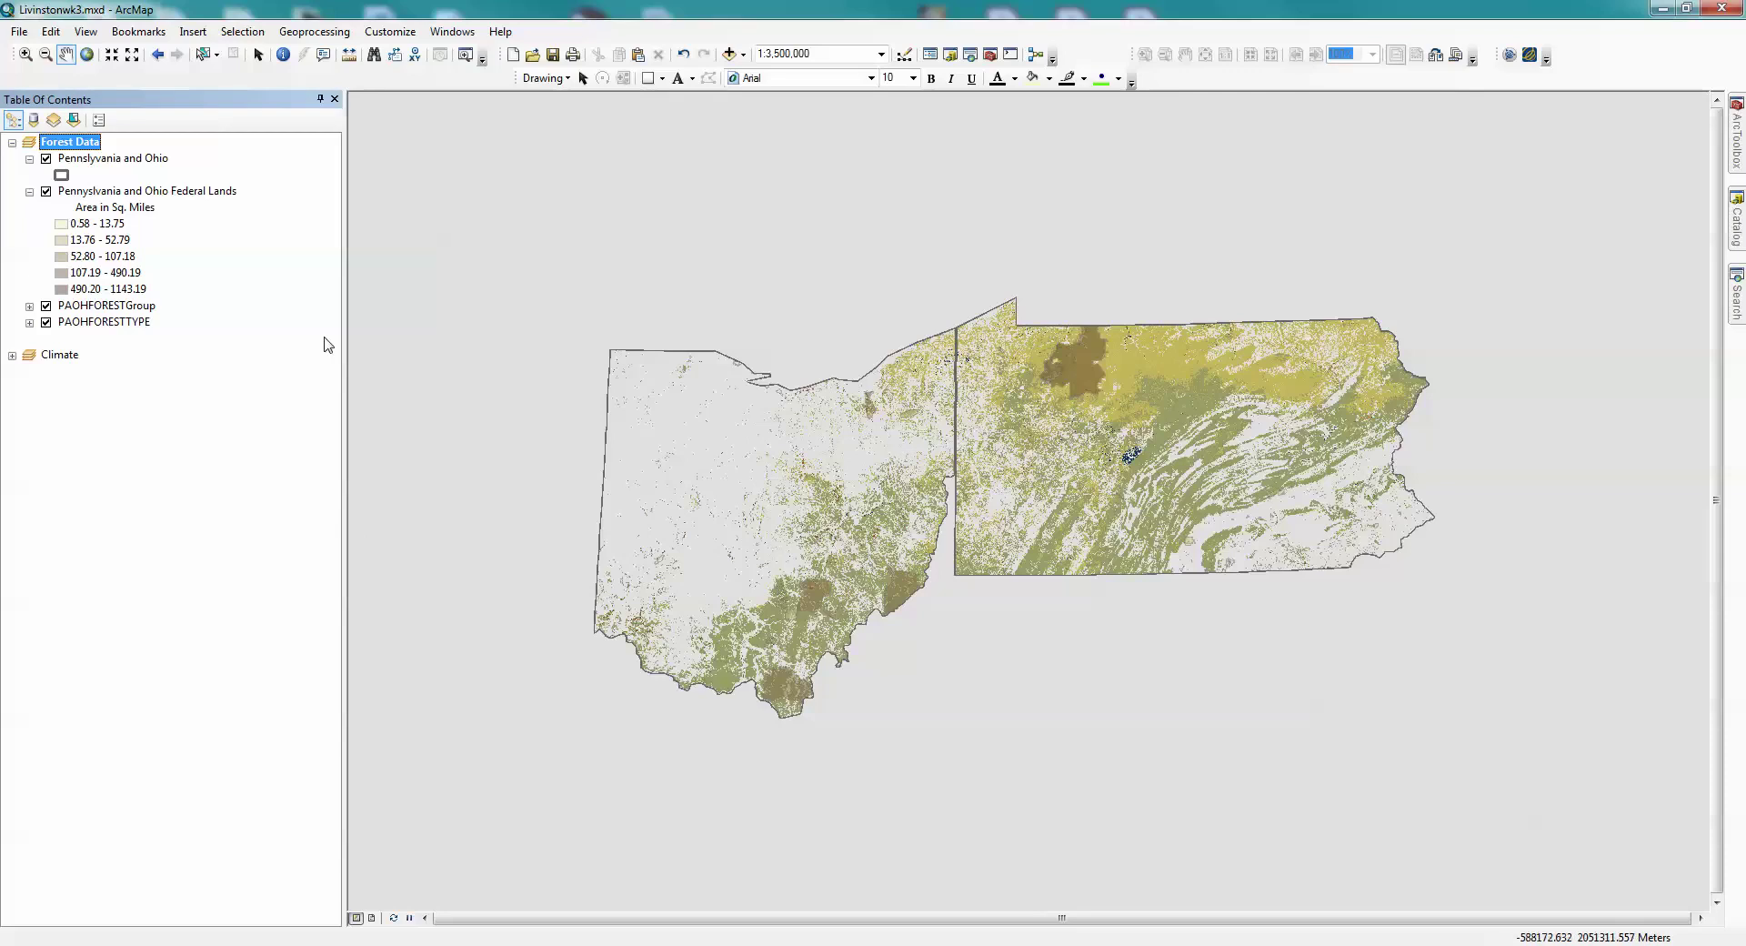
{"action": "left_click", "coordinate": [61, 355]}
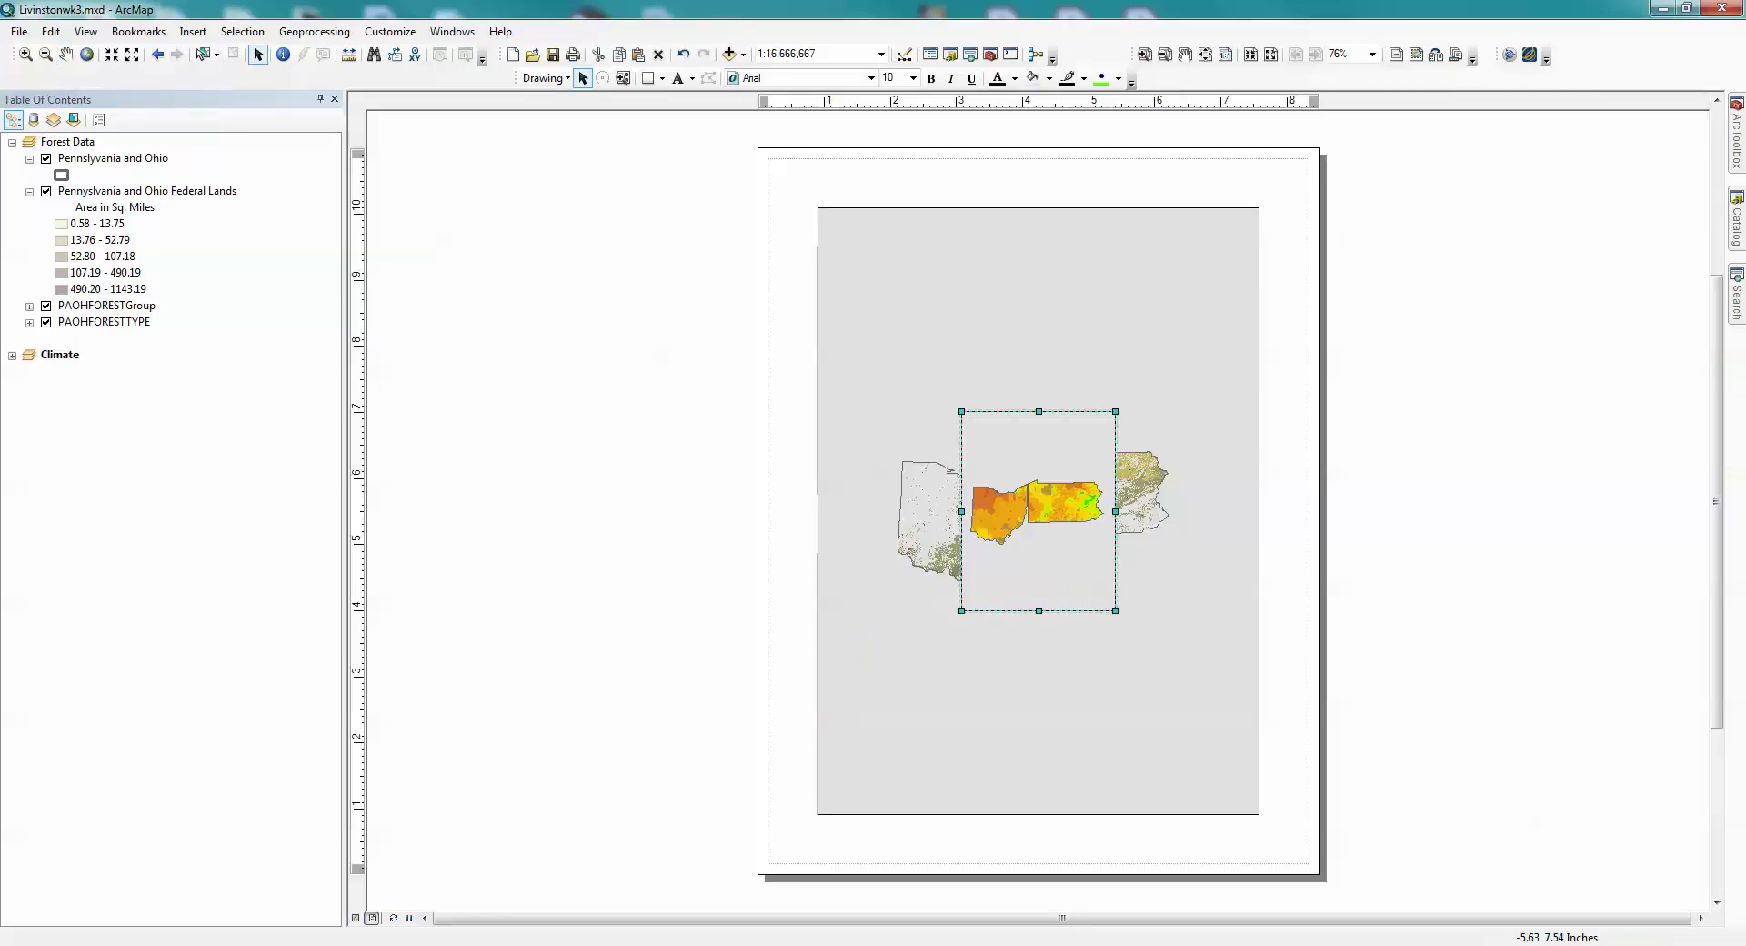